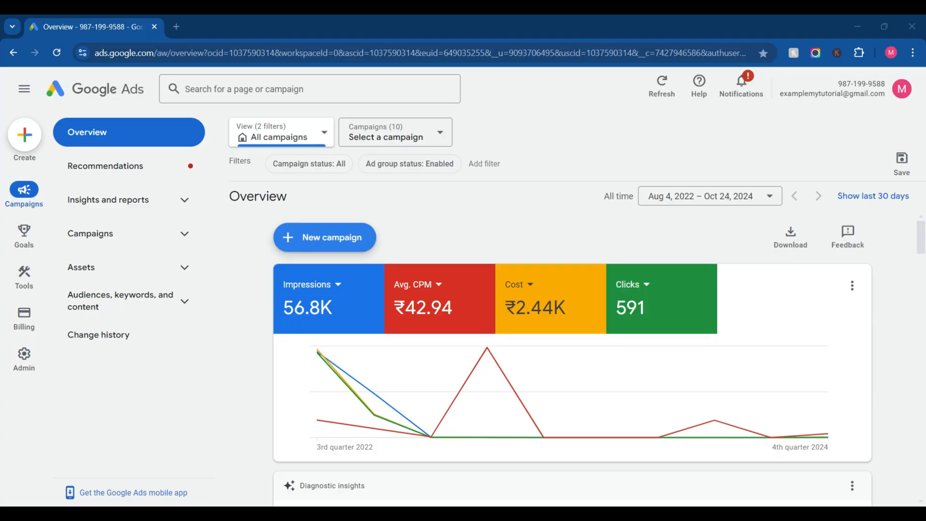
Step: Start a new campaign and select Sales as its objective
left_click(320, 236)
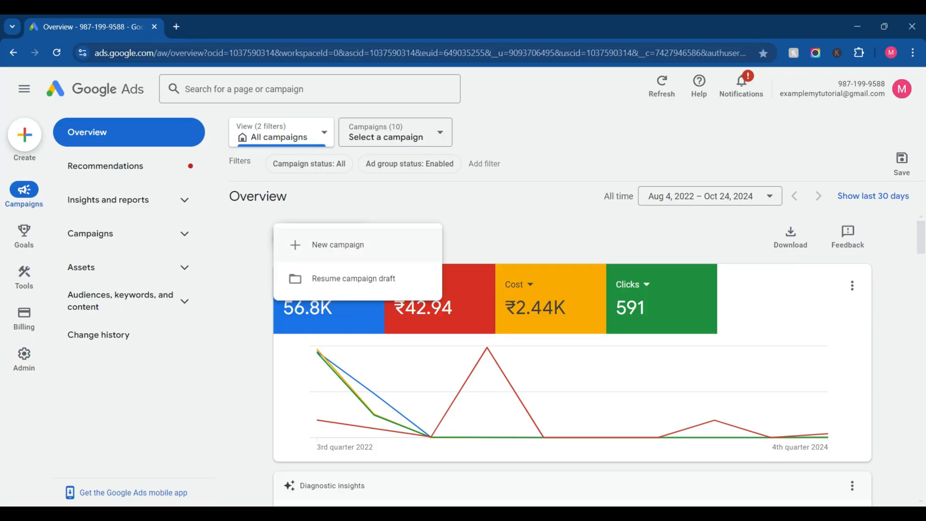
left_click(338, 245)
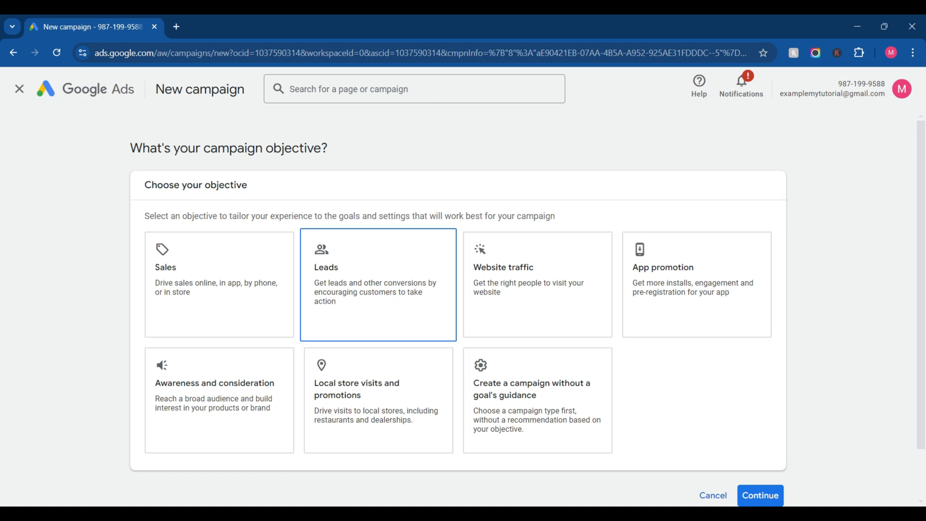
scroll(379, 284, "down", 1)
left_click(219, 273)
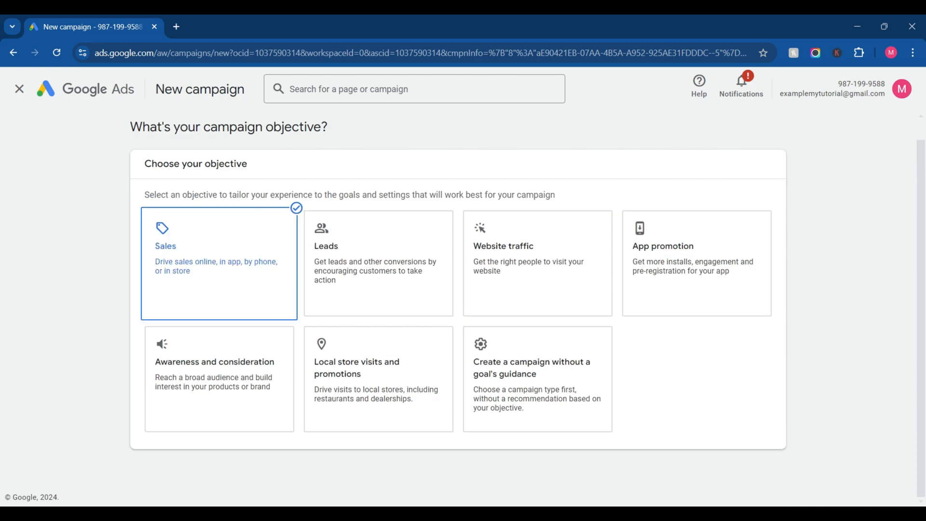
left_click(220, 272)
scroll(378, 284, "down", 1)
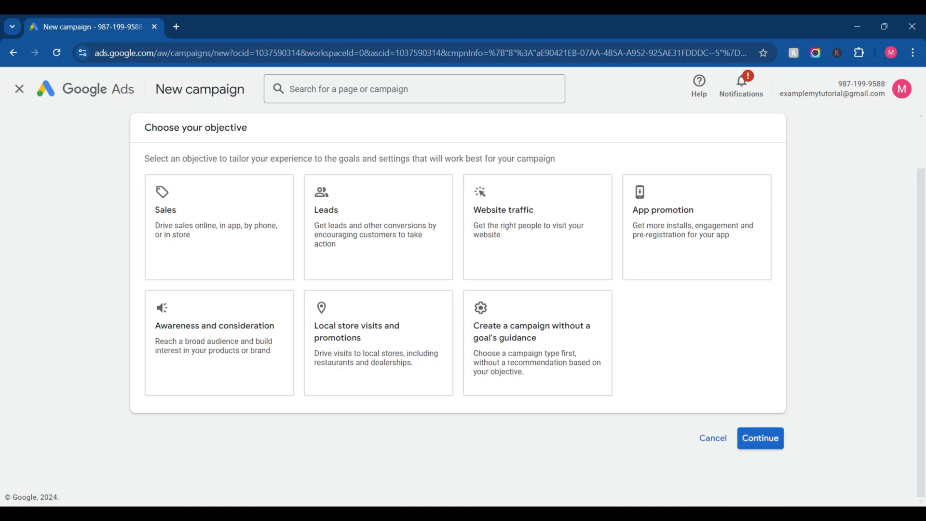
left_click(760, 438)
left_click(220, 241)
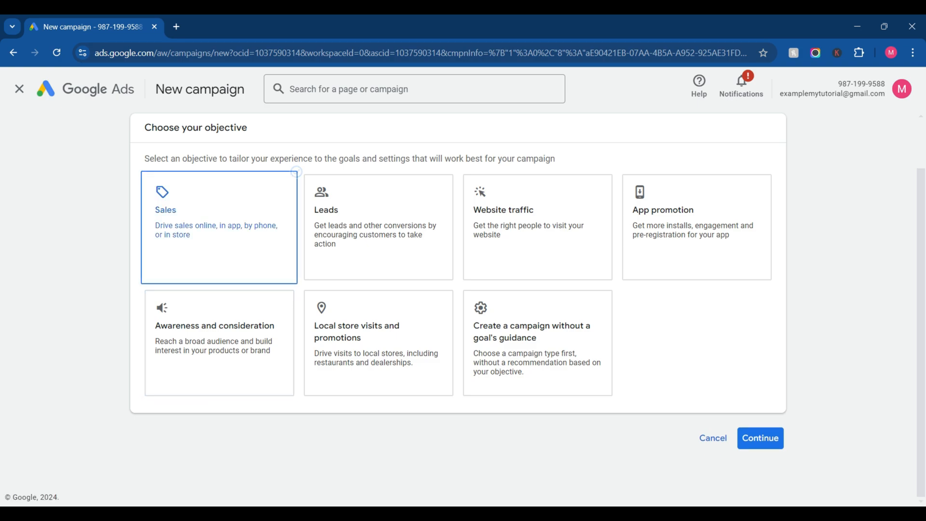
scroll(219, 250, "down", 3)
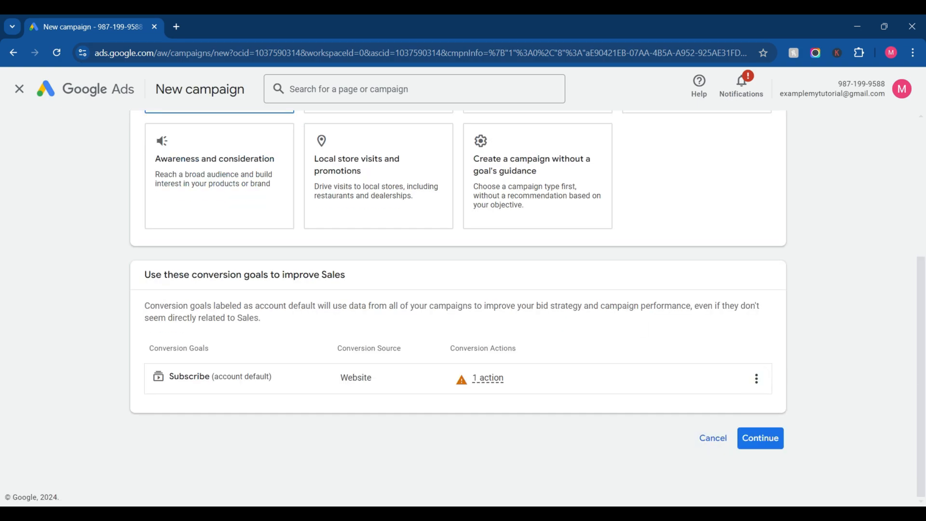
Step: Accept the Sales conversion goals, then select the Video campaign type and continue to its setup
left_click(760, 438)
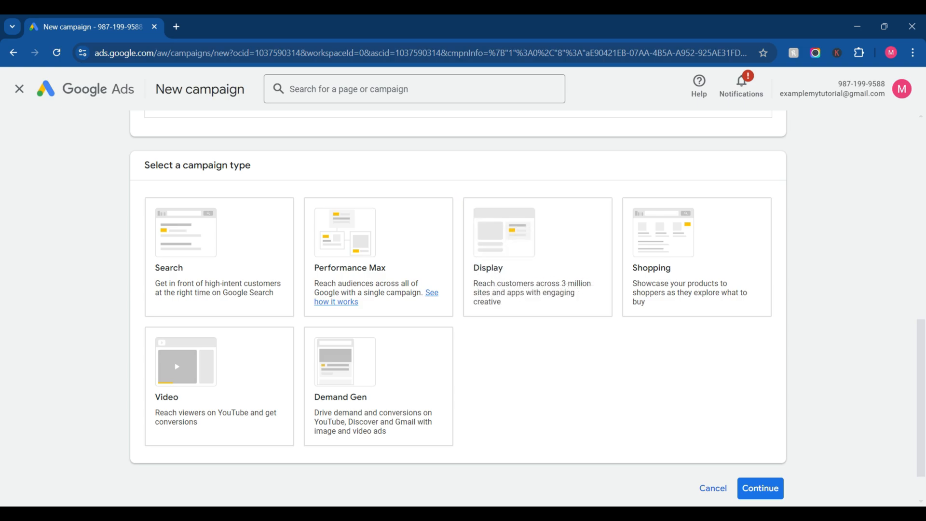
left_click(220, 386)
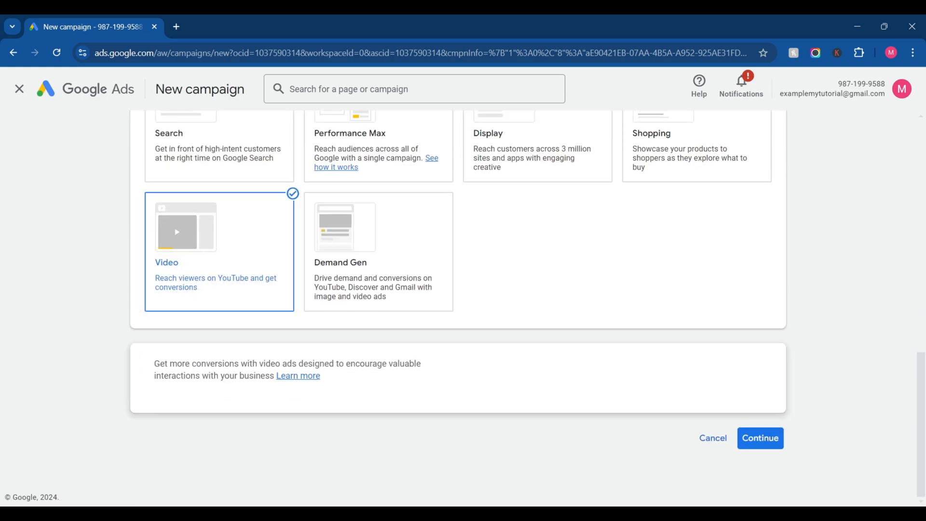
left_click(760, 438)
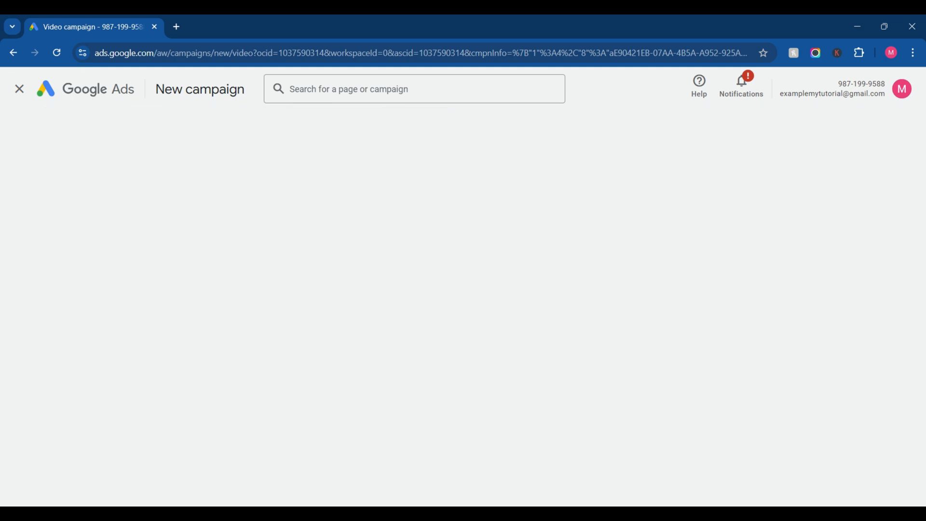
Step: Go back out of the video campaign setup to the account's Overview page
left_click(13, 52)
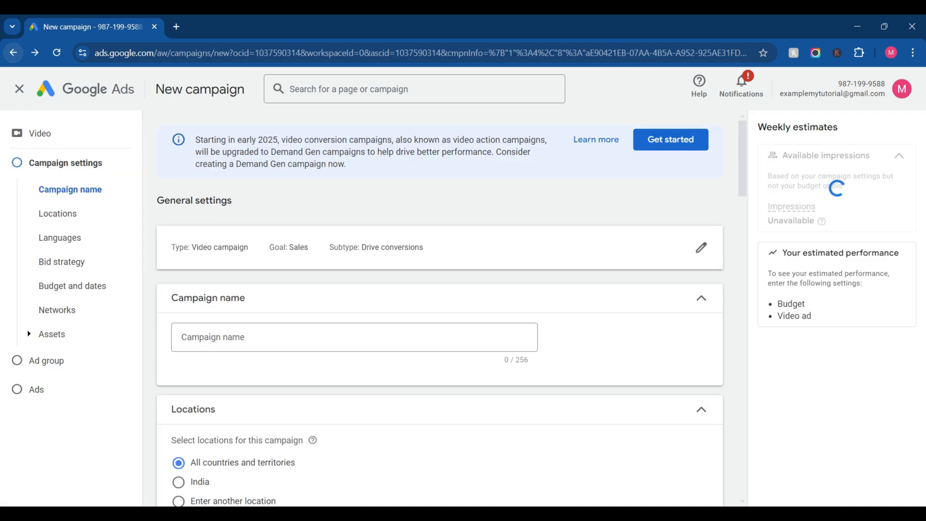
left_click(13, 53)
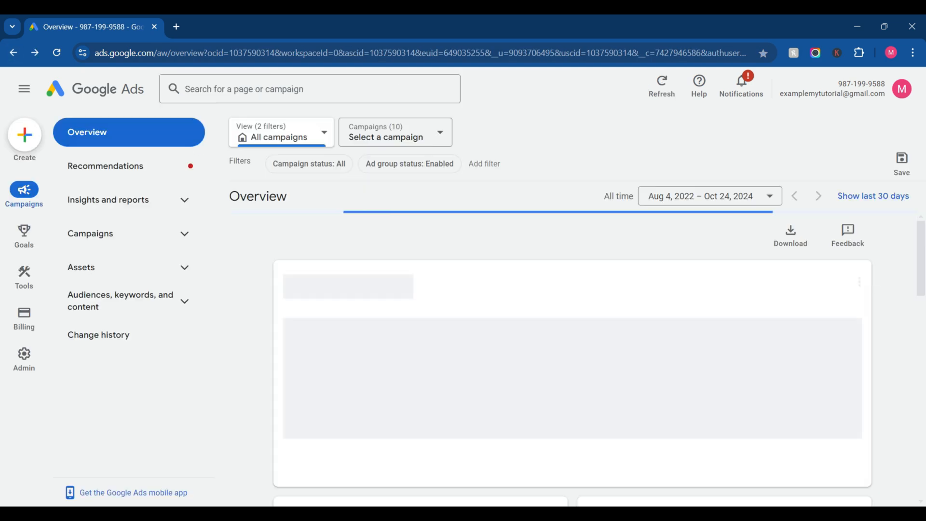
left_click(13, 52)
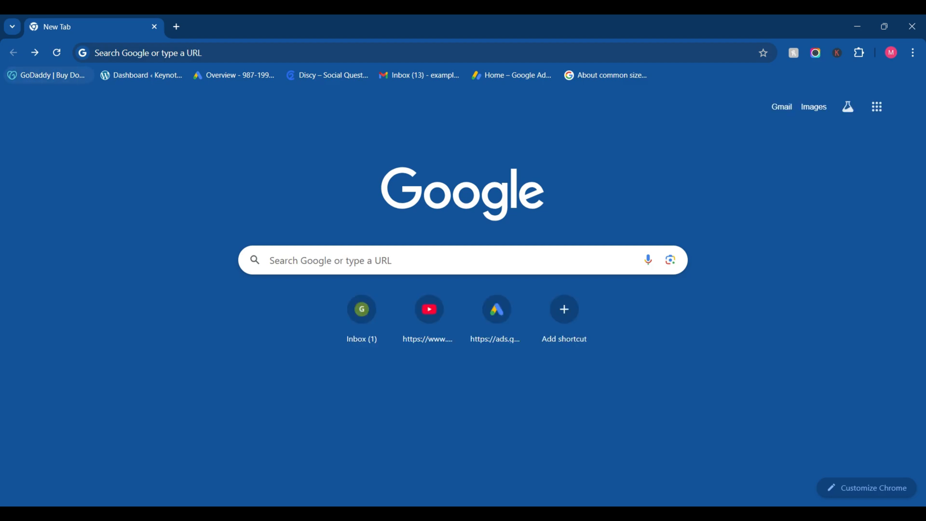
left_click(35, 53)
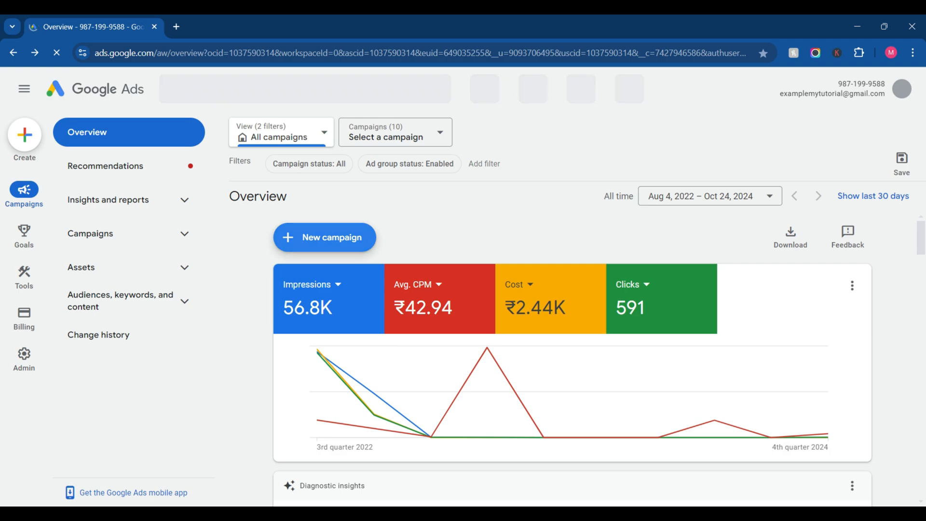
Step: Start a new campaign with the Sales objective and the Video campaign type
left_click(325, 237)
left_click(337, 244)
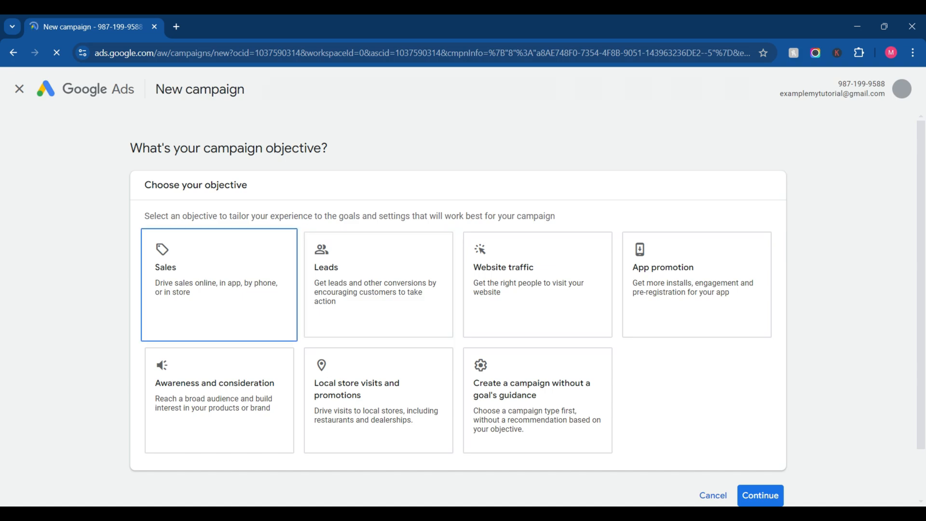
left_click(220, 284)
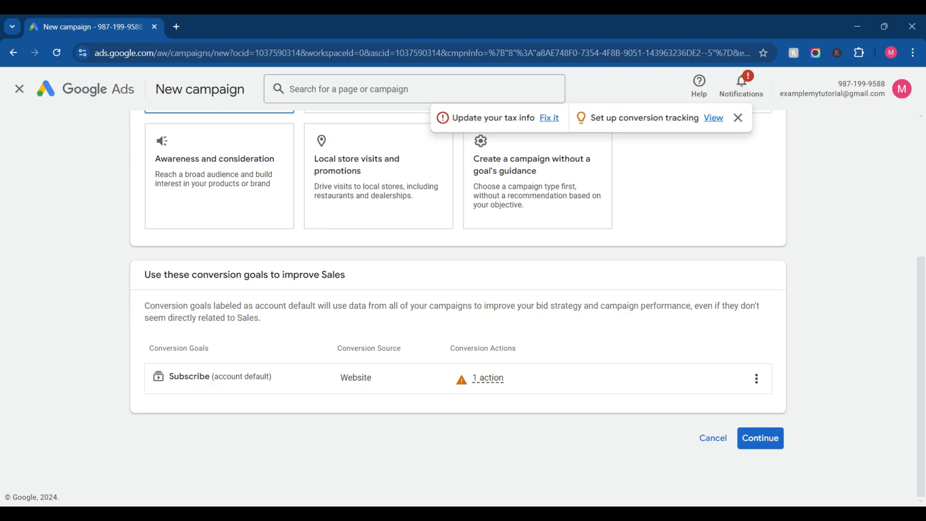
scroll(458, 308, "down", 7)
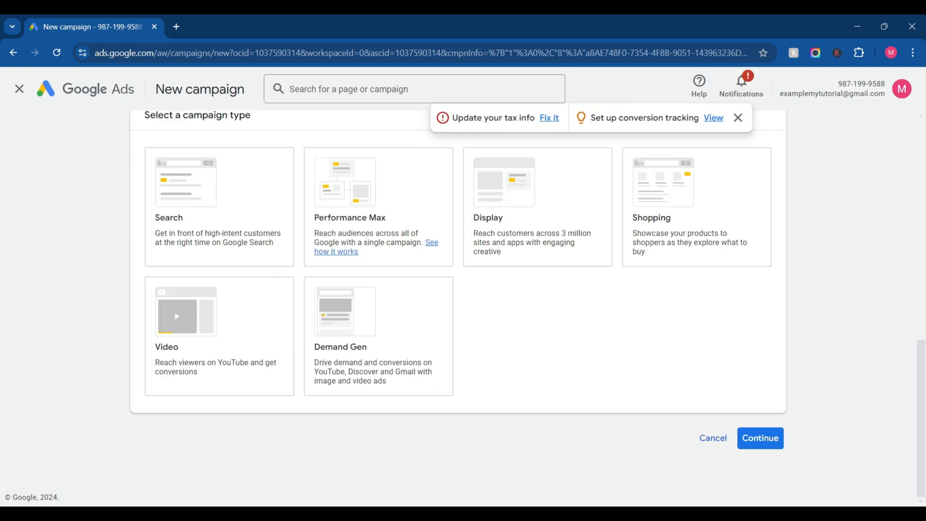
left_click(219, 344)
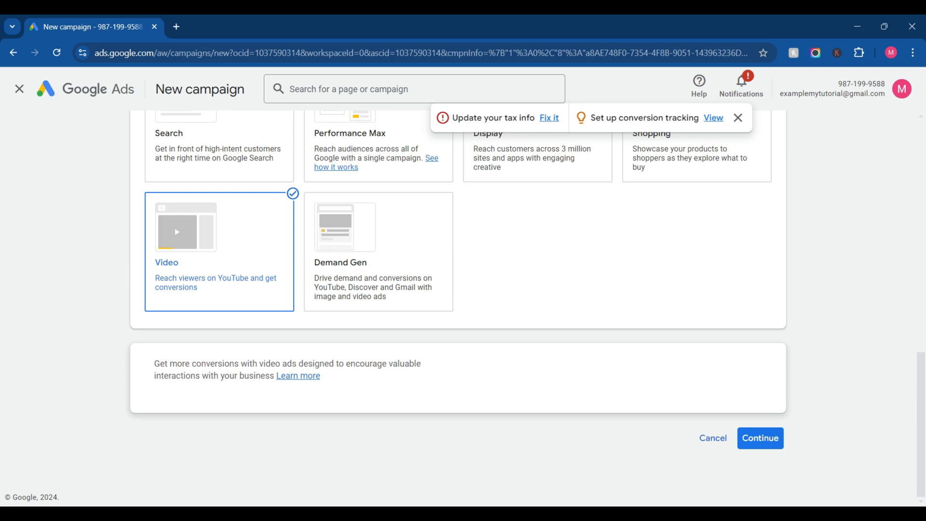
Step: Switch the campaign objective to Website traffic, accept its conversion goals and select the Video campaign type
scroll(538, 337, "up", 10)
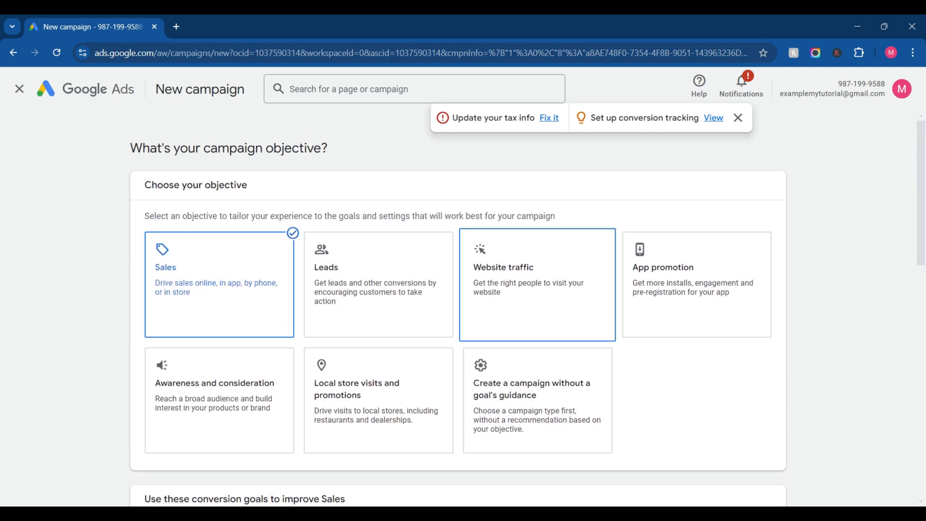
left_click(538, 284)
scroll(537, 284, "down", 5)
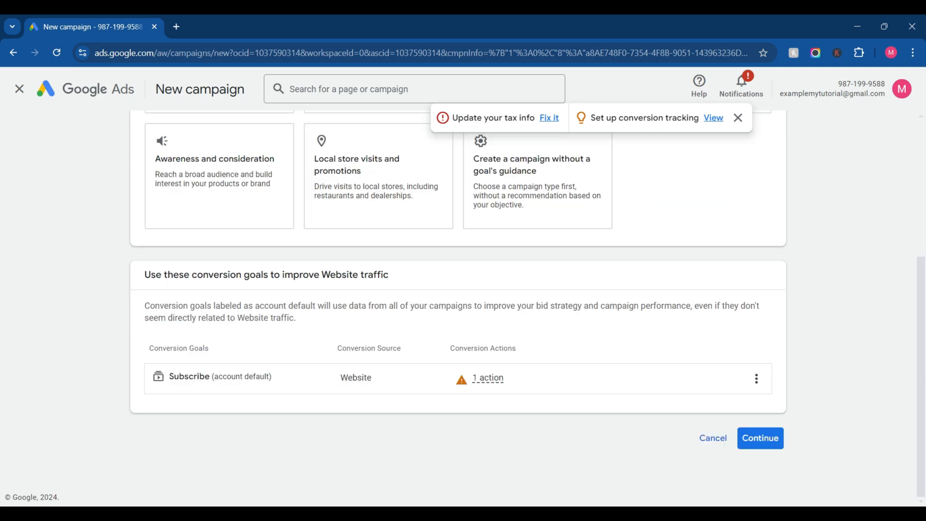
scroll(694, 285, "up", 5)
scroll(695, 285, "down", 4)
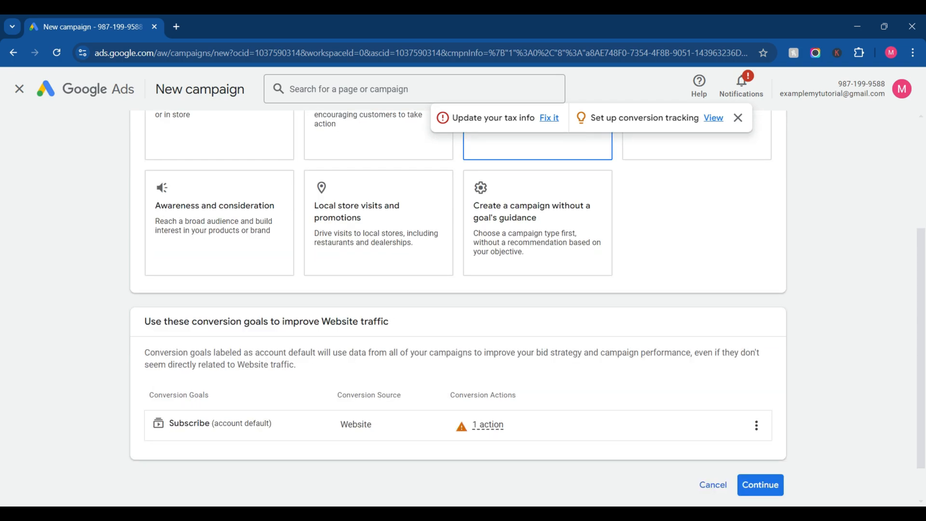
scroll(694, 285, "down", 1)
left_click(761, 438)
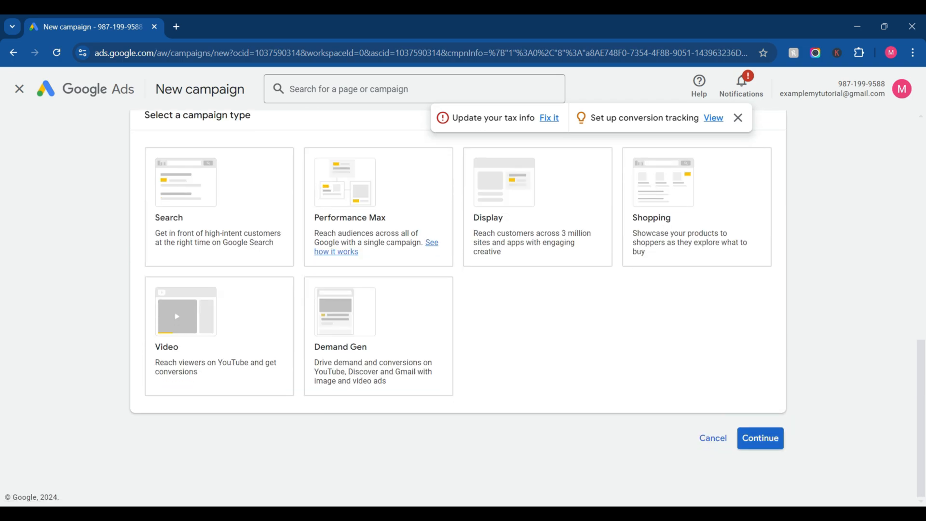
left_click(220, 336)
scroll(219, 336, "down", 1)
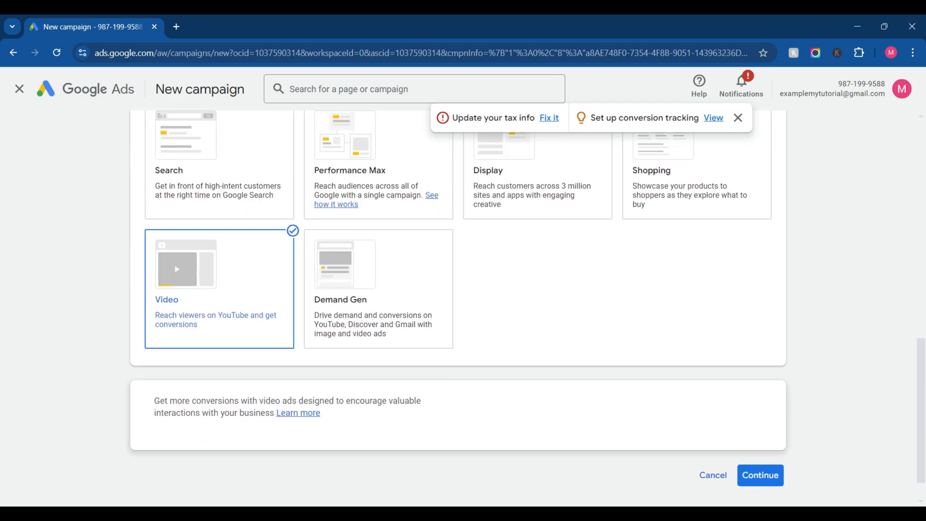
Step: Change the objective to Awareness and consideration with the Video campaign type, and review the campaign subtypes
scroll(219, 347, "up", 8)
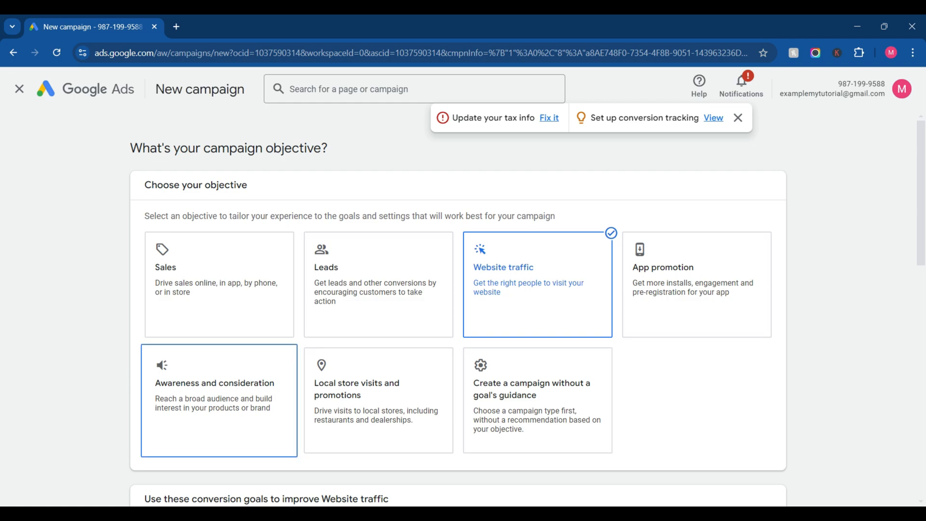
left_click(219, 401)
left_click(378, 337)
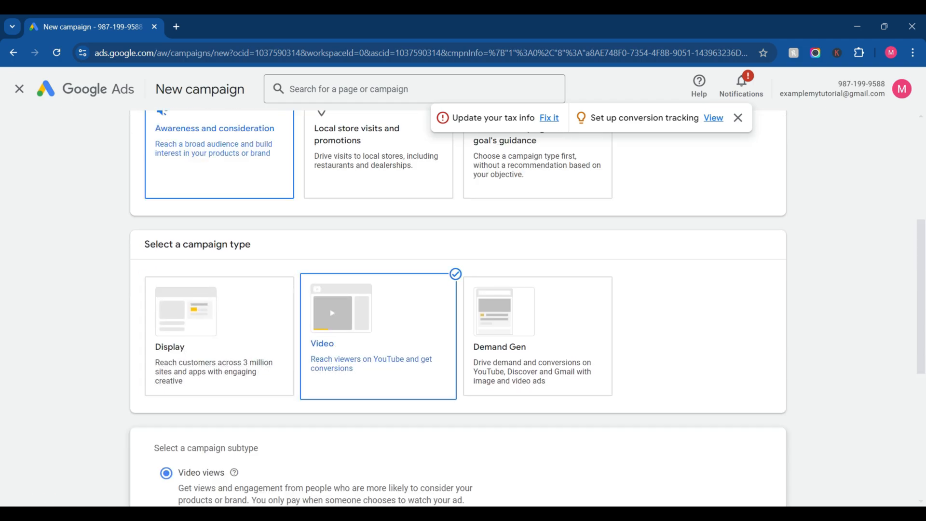
scroll(458, 309, "down", 6)
scroll(458, 308, "up", 5)
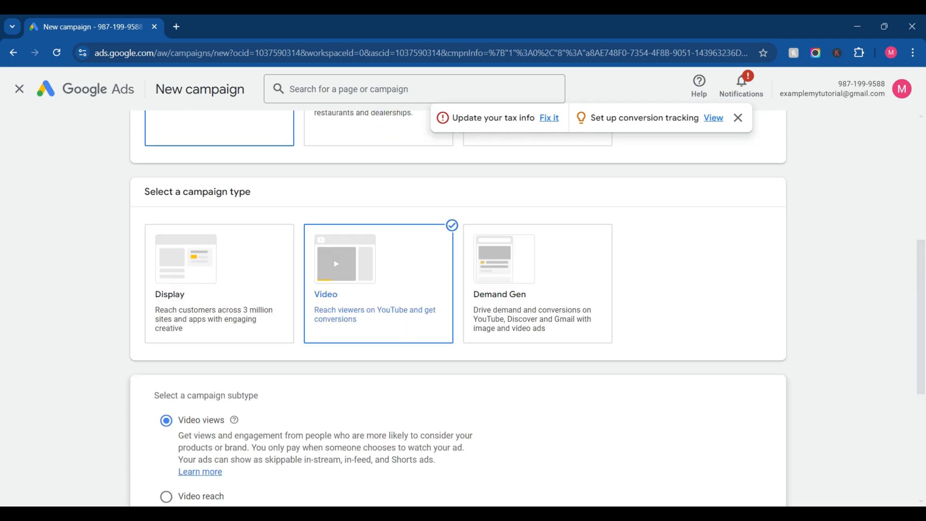
scroll(458, 309, "up", 4)
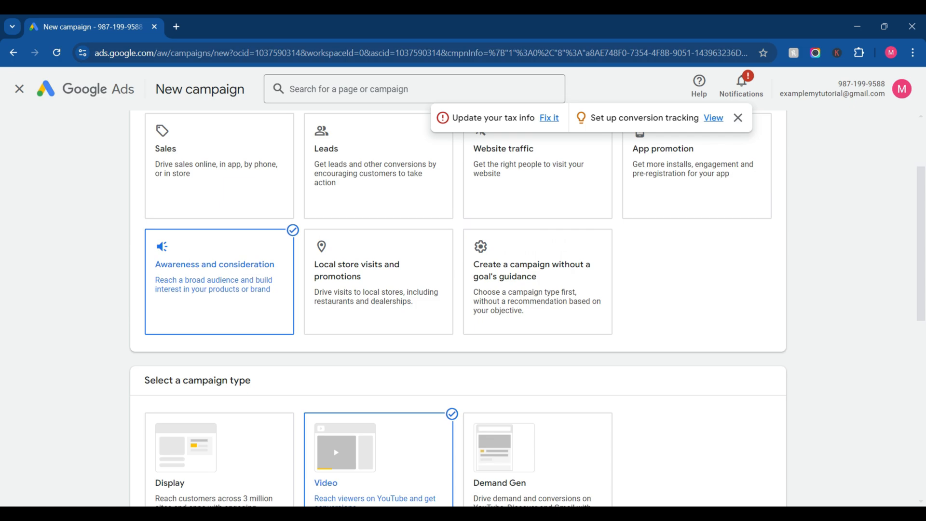
scroll(459, 308, "down", 8)
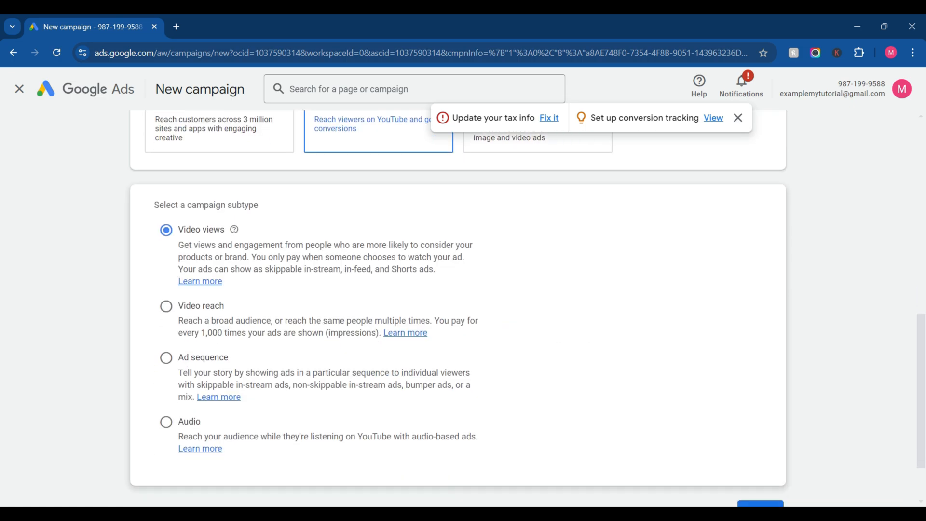
scroll(652, 387, "up", 3)
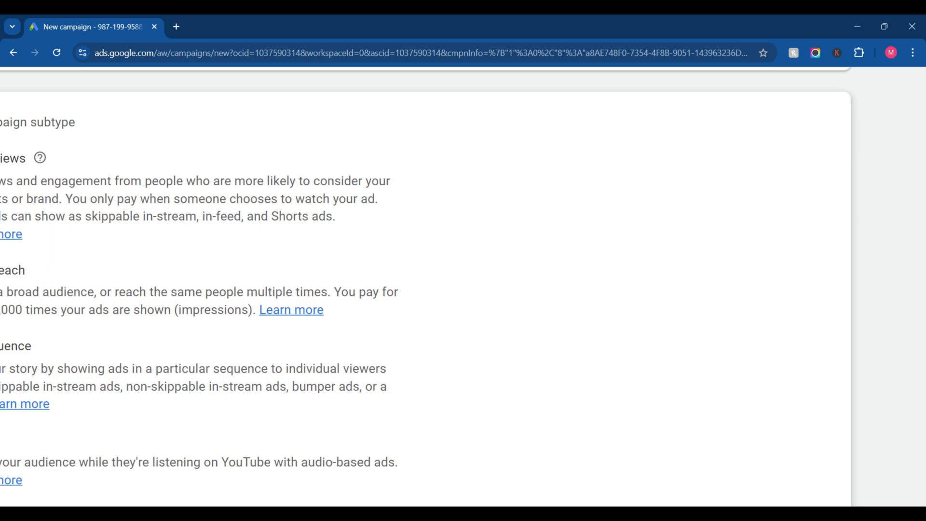
Step: Select Demand Gen as the campaign type for the Awareness and consideration objective and continue
scroll(652, 387, "down", 3)
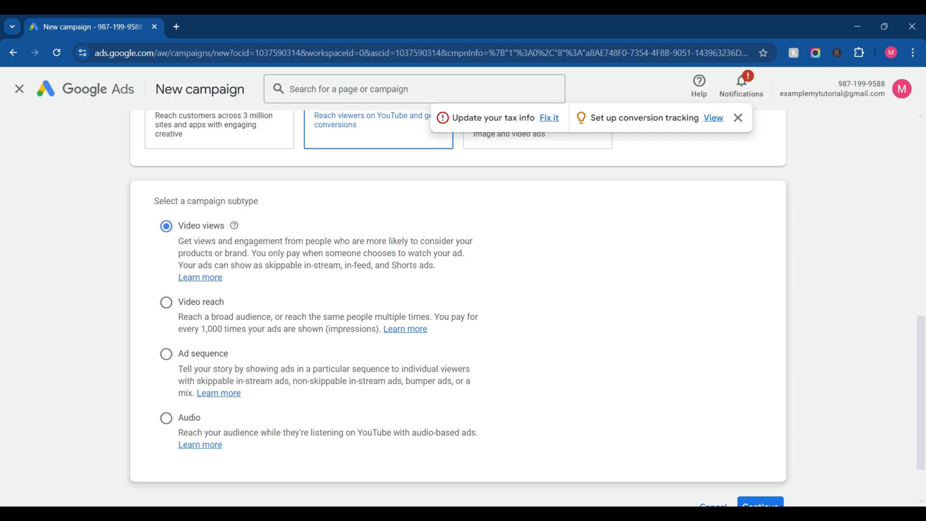
left_click(537, 140)
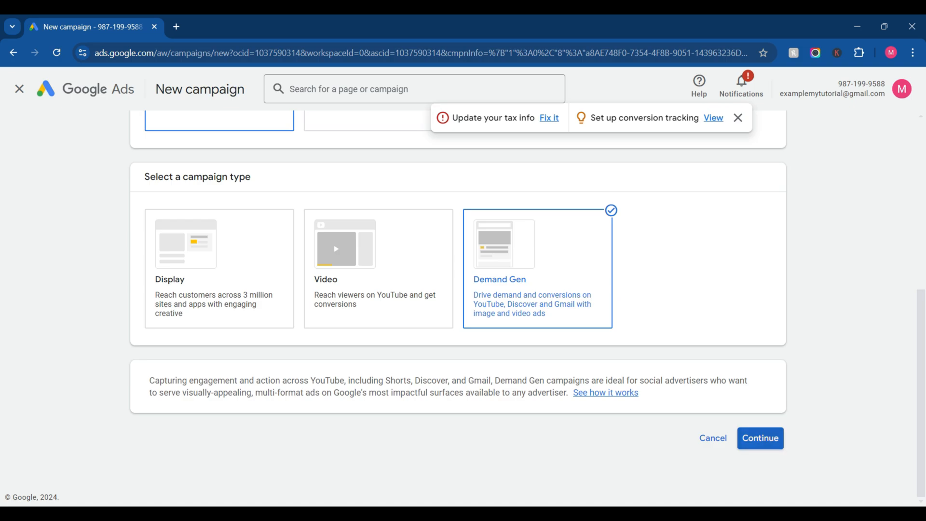
left_click(760, 438)
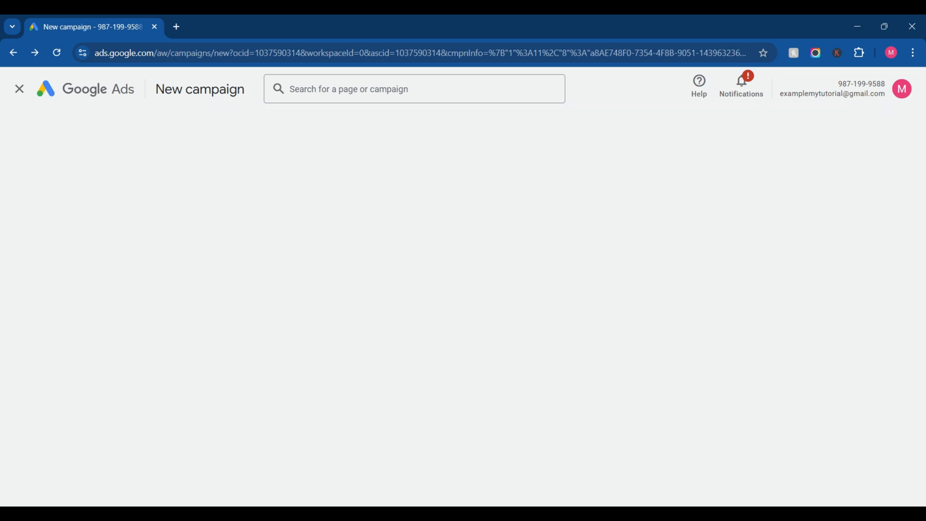
Step: Set the campaign type back to Video and look through its subtypes
scroll(378, 364, "down", 7)
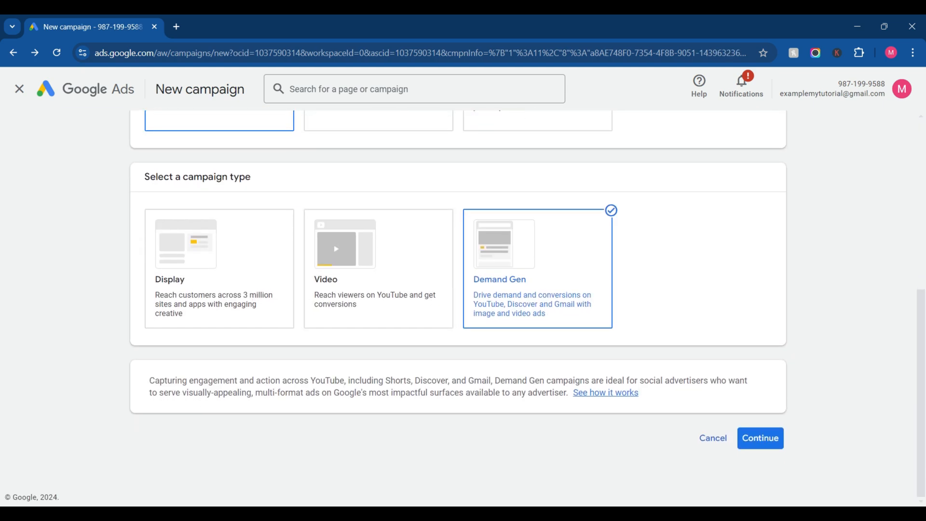
left_click(378, 269)
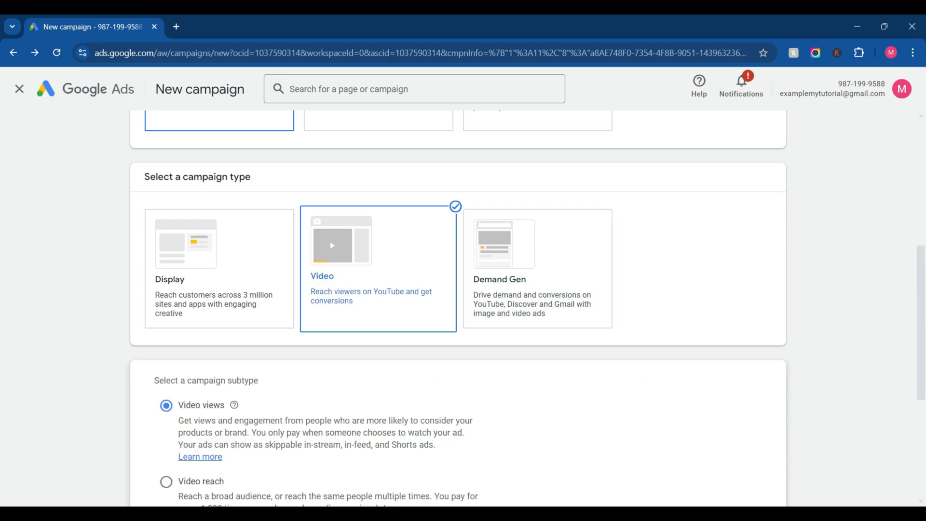
scroll(463, 309, "down", 5)
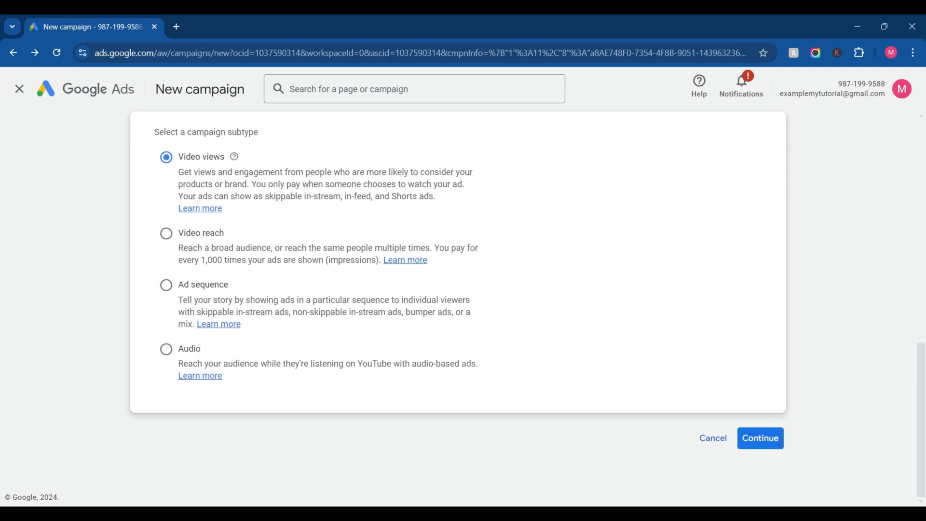
Step: Change the campaign objective to Local store visits and promotions, with Performance Max as the campaign type
scroll(463, 308, "up", 9)
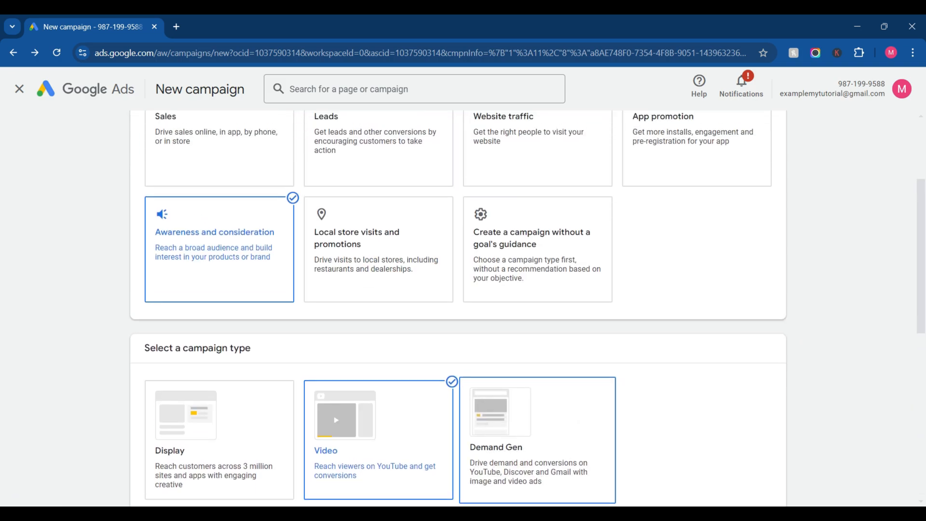
left_click(379, 251)
scroll(535, 193, "down", 2)
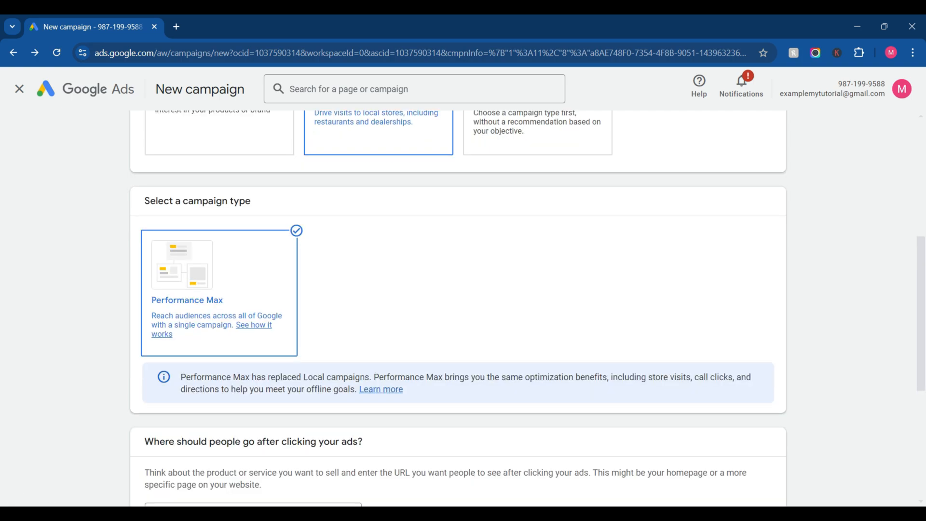
Step: Change the objective to Create a campaign without a goal's guidance and select the Video campaign type
scroll(535, 193, "up", 3)
left_click(535, 299)
scroll(536, 270, "down", 5)
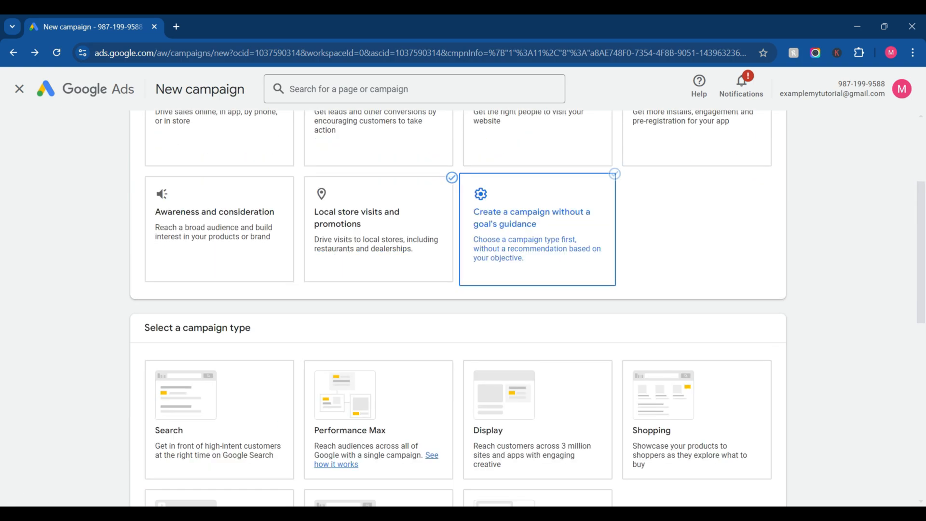
scroll(537, 222, "up", 4)
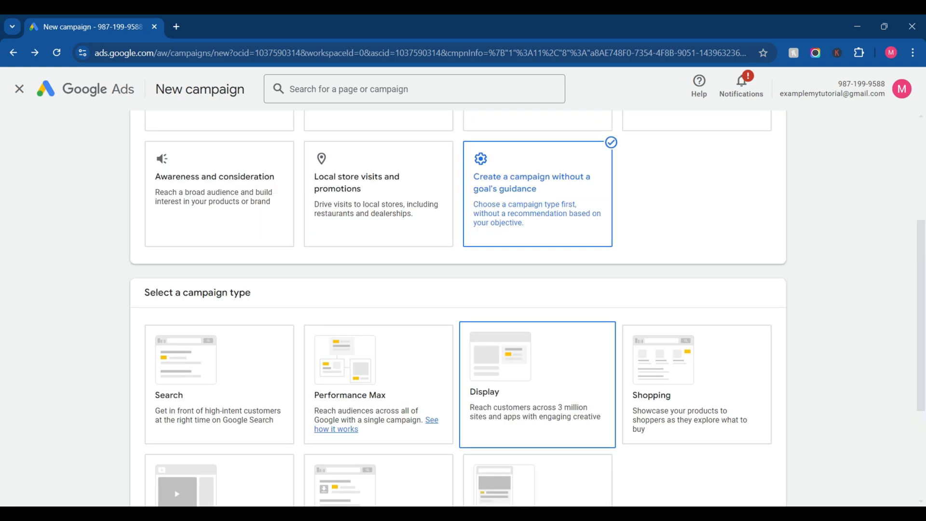
scroll(538, 309, "down", 5)
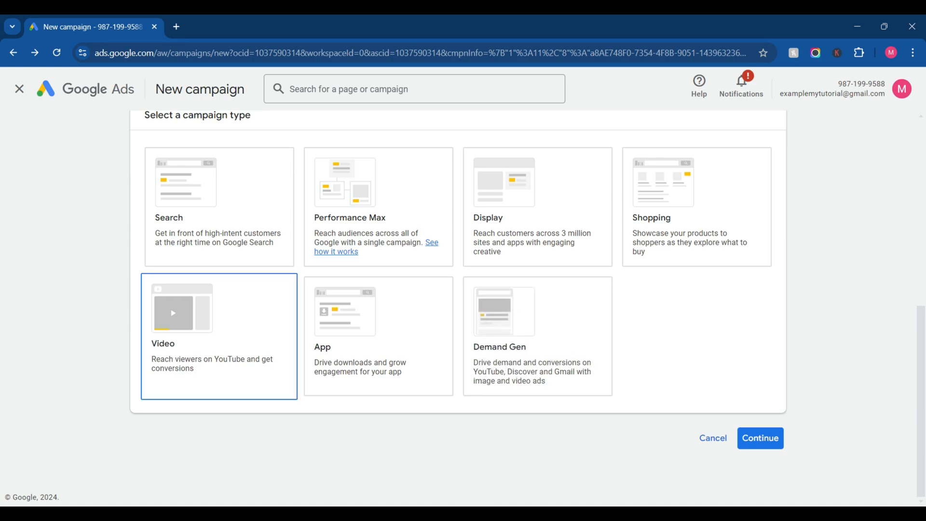
left_click(219, 336)
scroll(525, 308, "down", 5)
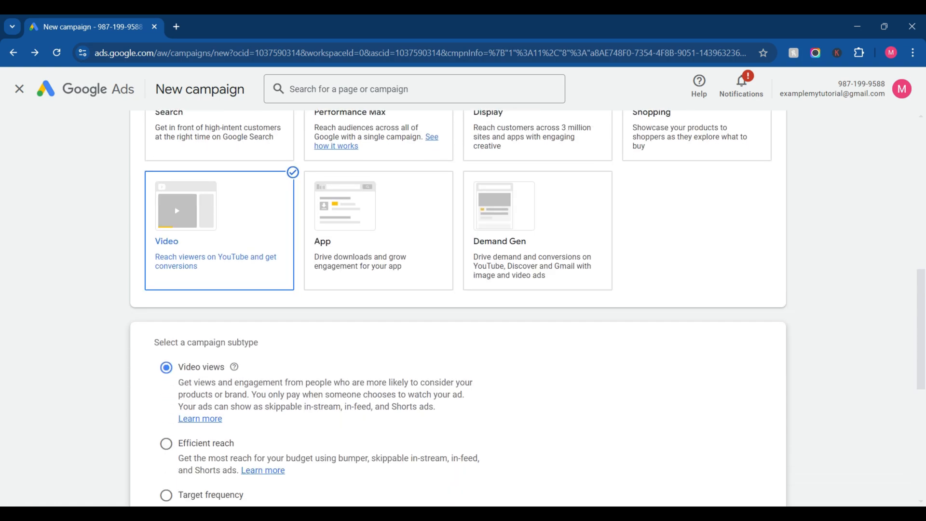
Step: Review the Video campaign subtypes offered without a goal's guidance, from Video views through Audio
scroll(525, 309, "down", 2)
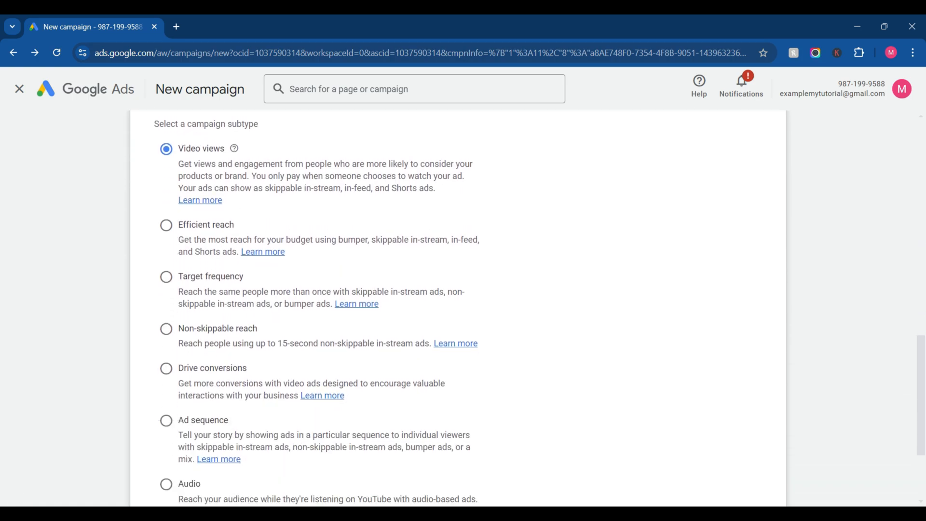
scroll(526, 309, "down", 1)
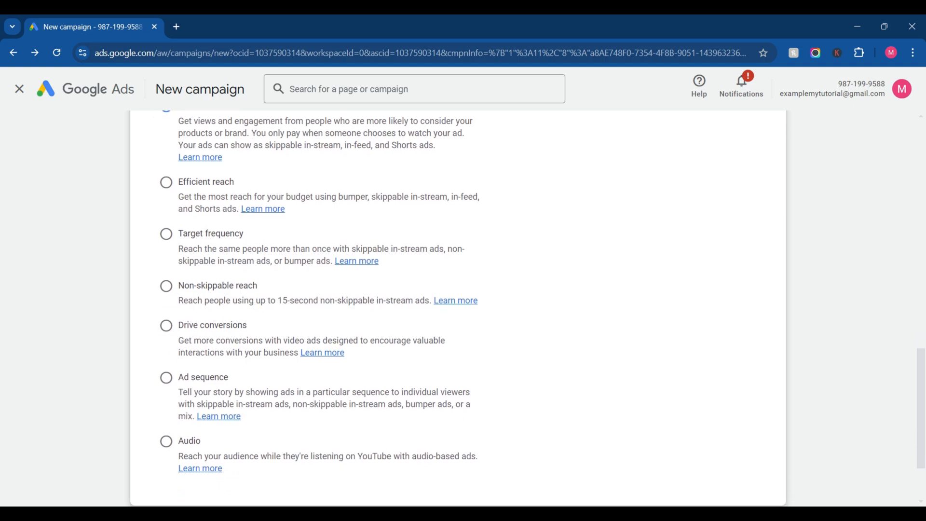
scroll(526, 309, "up", 2)
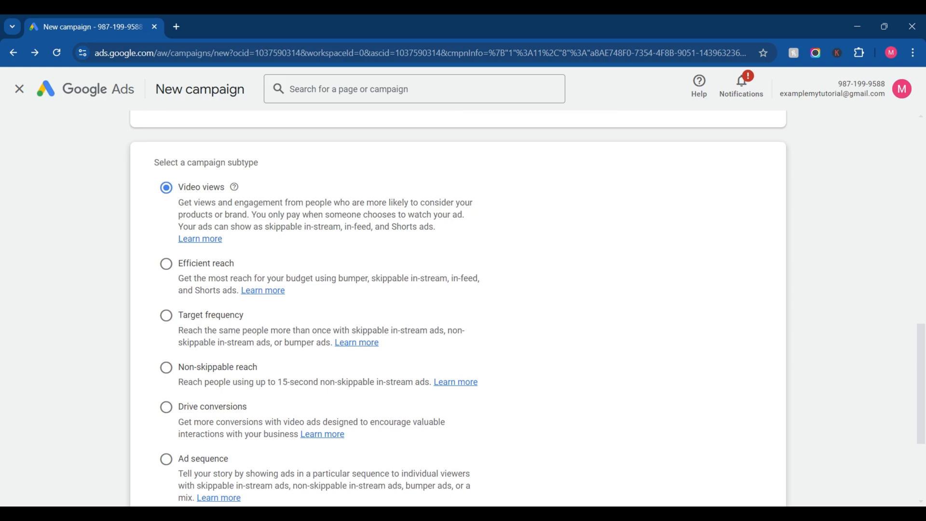
scroll(458, 308, "down", 1)
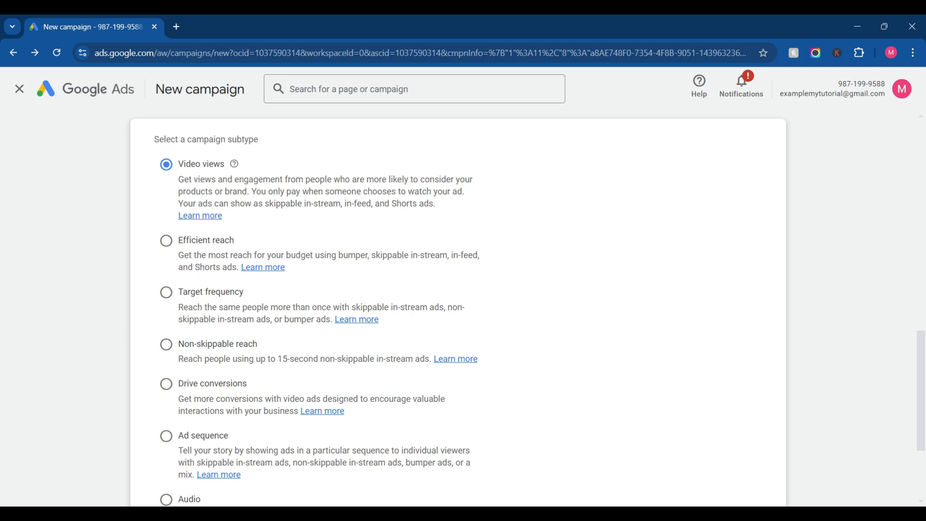
scroll(538, 289, "up", 5)
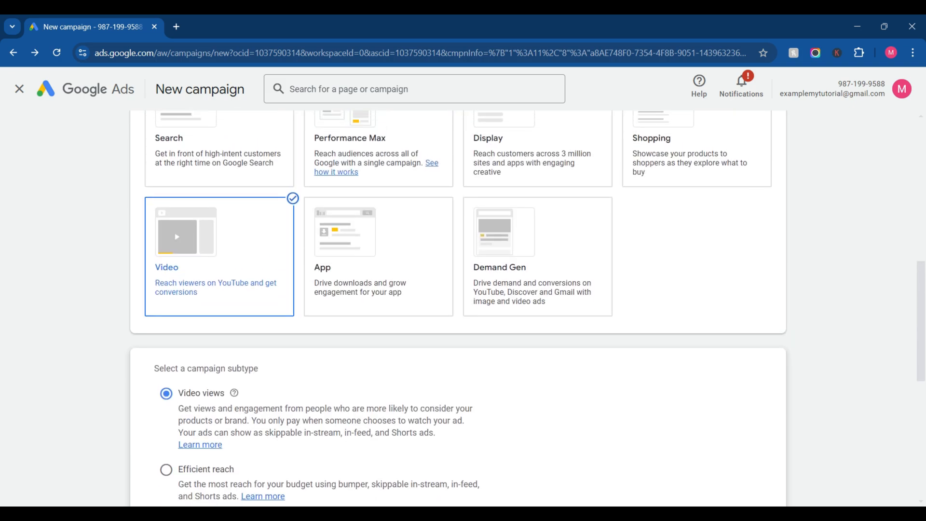
scroll(538, 289, "up", 6)
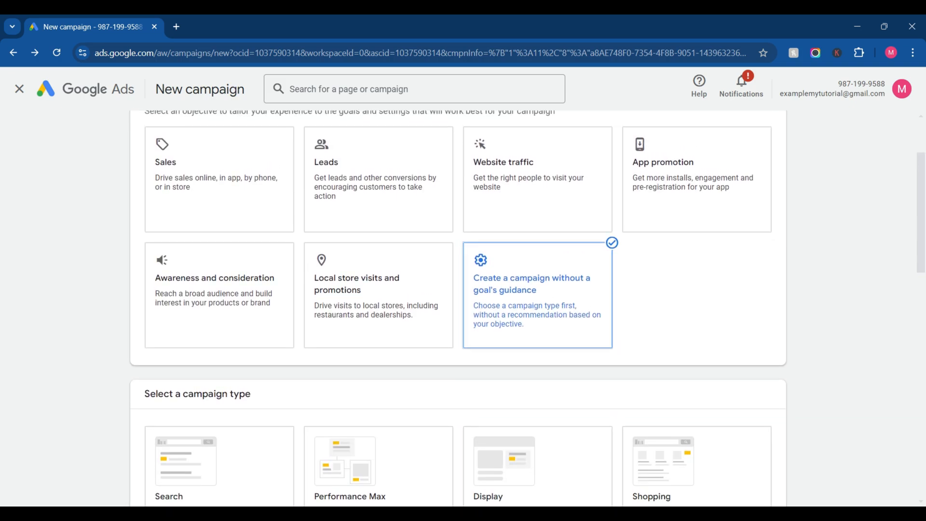
scroll(538, 290, "down", 2)
scroll(537, 289, "down", 10)
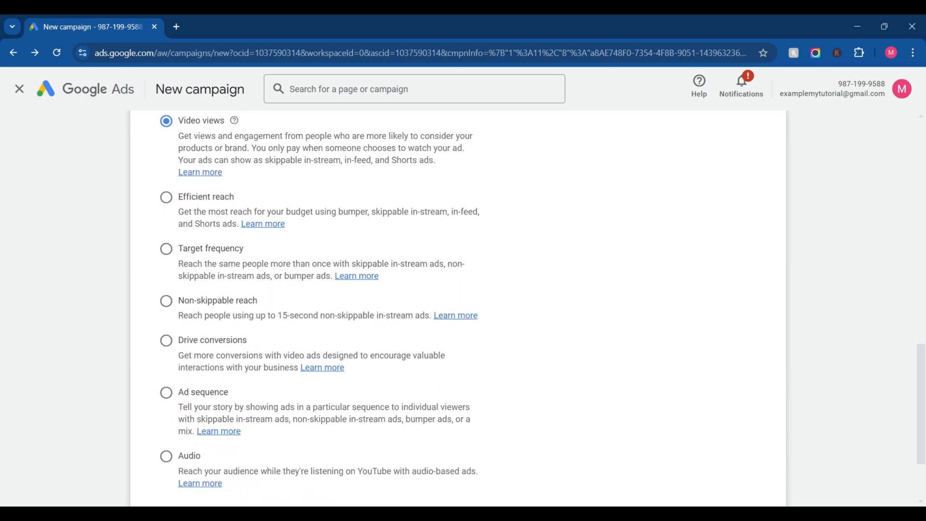
scroll(537, 289, "up", 5)
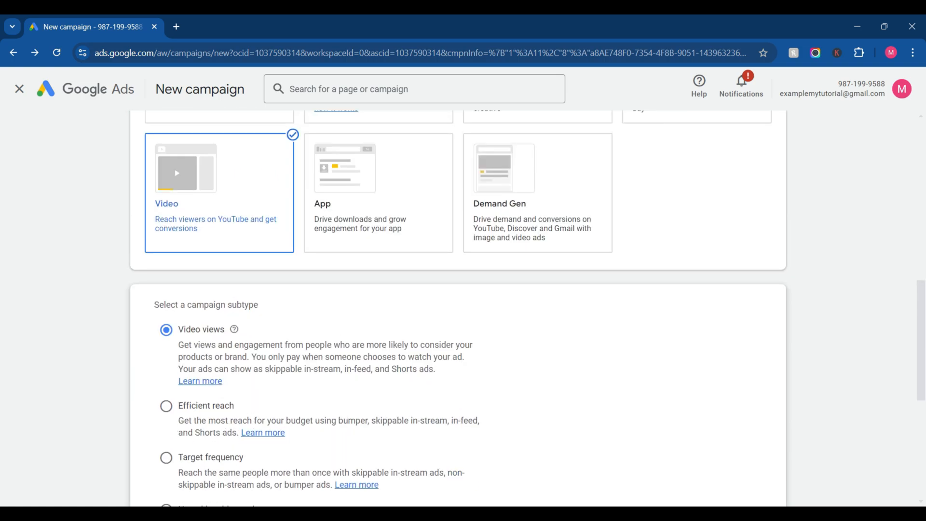
scroll(458, 309, "down", 2)
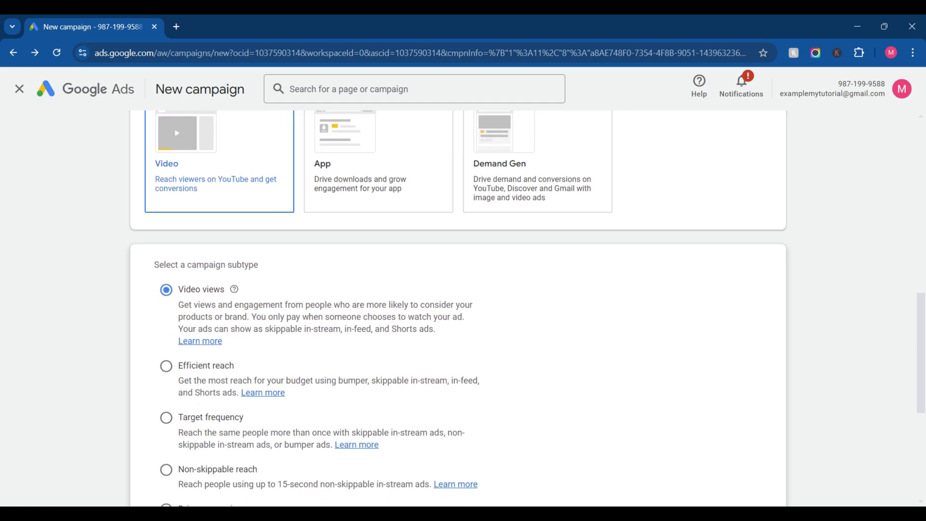
Step: Select the Sales, Website traffic and Leads objectives in turn to compare their conversion goals
scroll(458, 309, "up", 10)
scroll(458, 308, "up", 1)
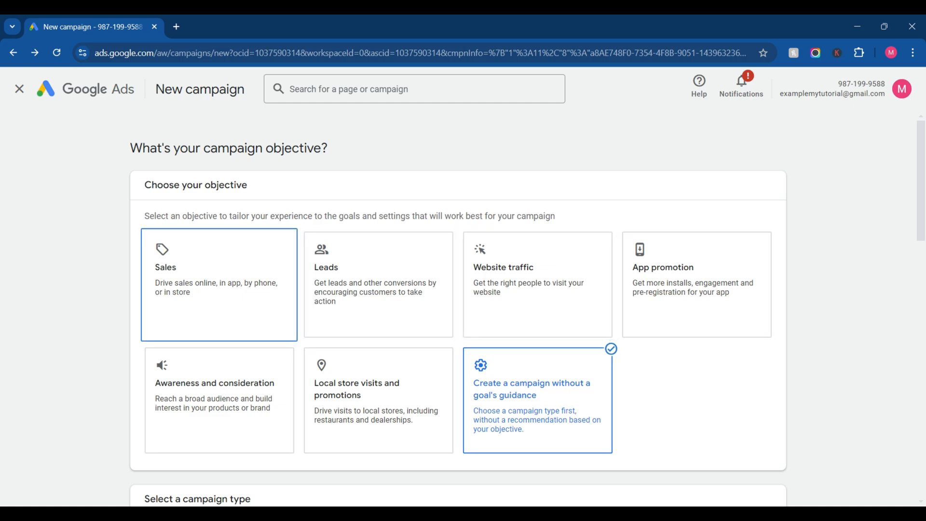
left_click(219, 285)
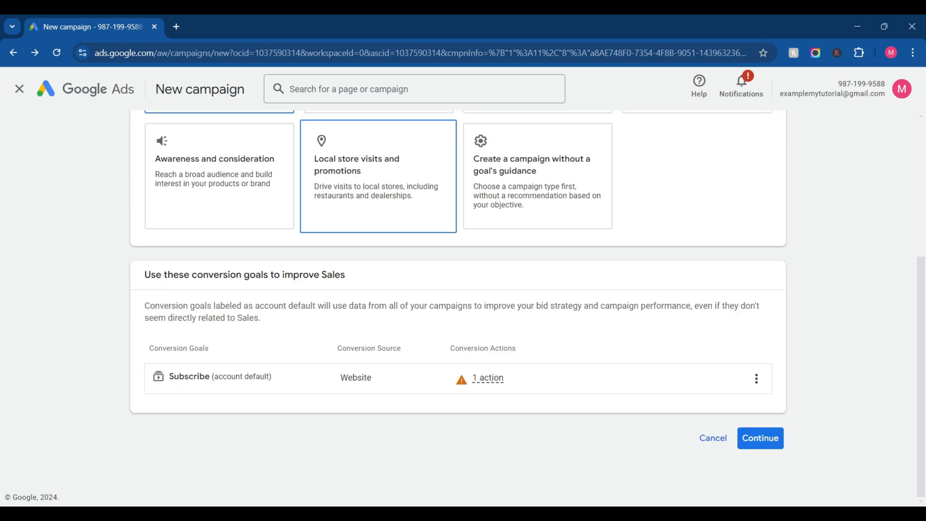
scroll(458, 309, "up", 2)
scroll(535, 338, "up", 2)
left_click(536, 255)
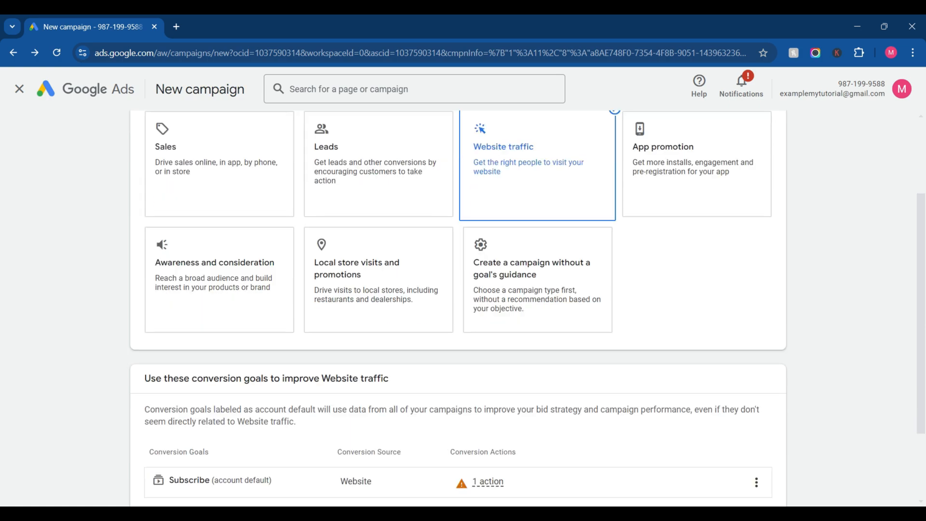
scroll(378, 285, "up", 4)
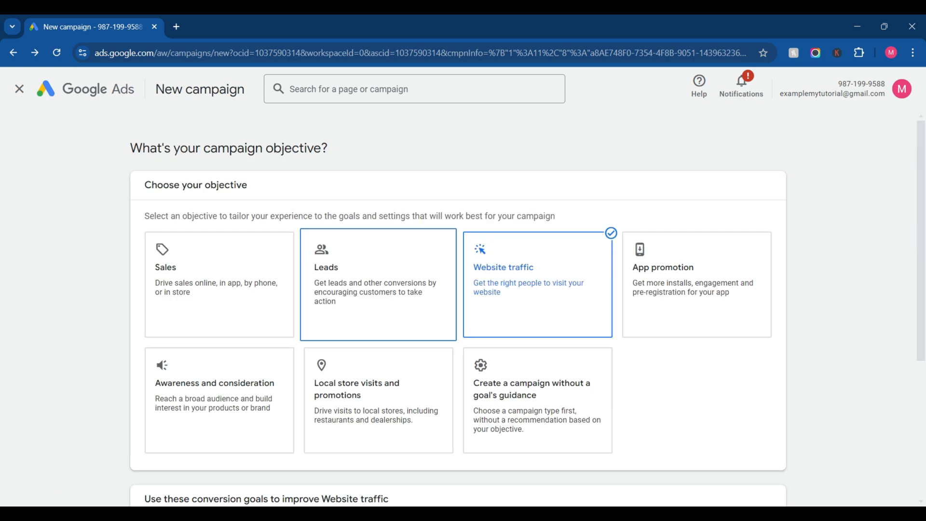
scroll(357, 241, "down", 4)
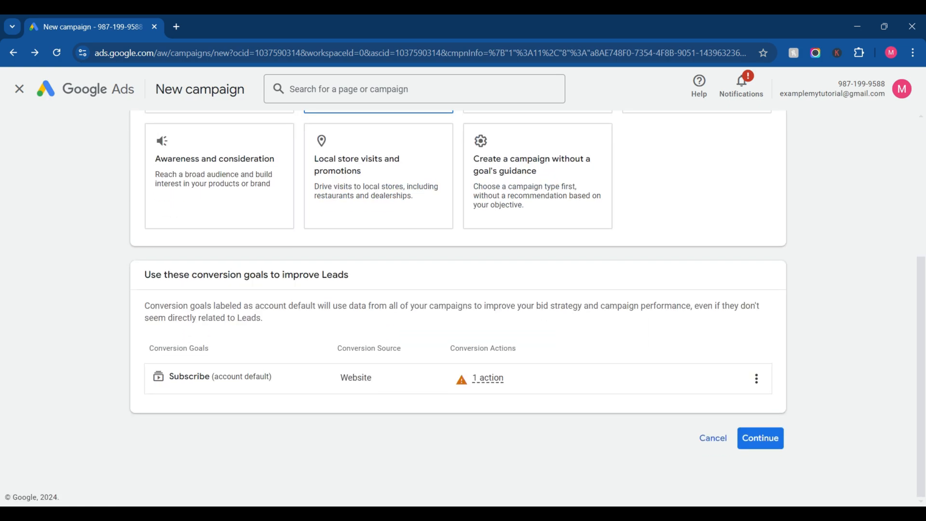
Step: Change the objective back to Sales and examine its conversion goals
scroll(241, 239, "up", 5)
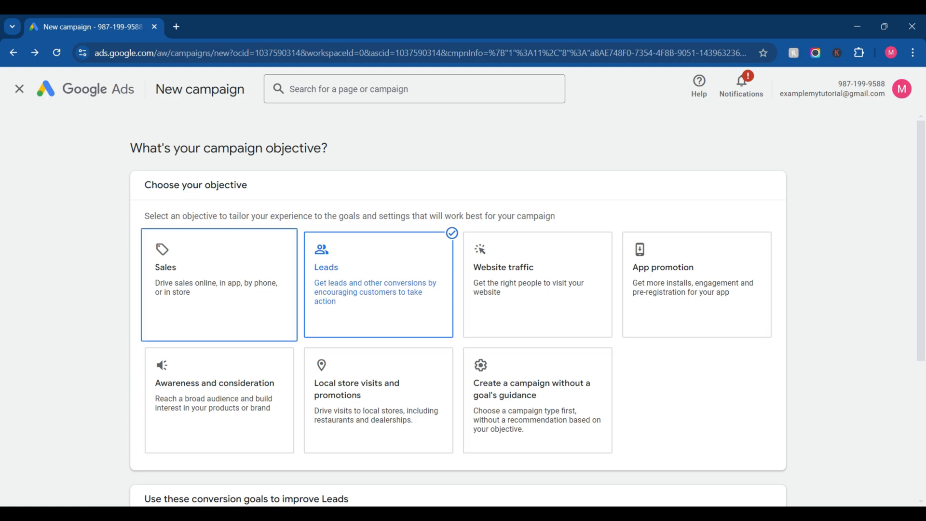
left_click(220, 285)
scroll(219, 284, "down", 4)
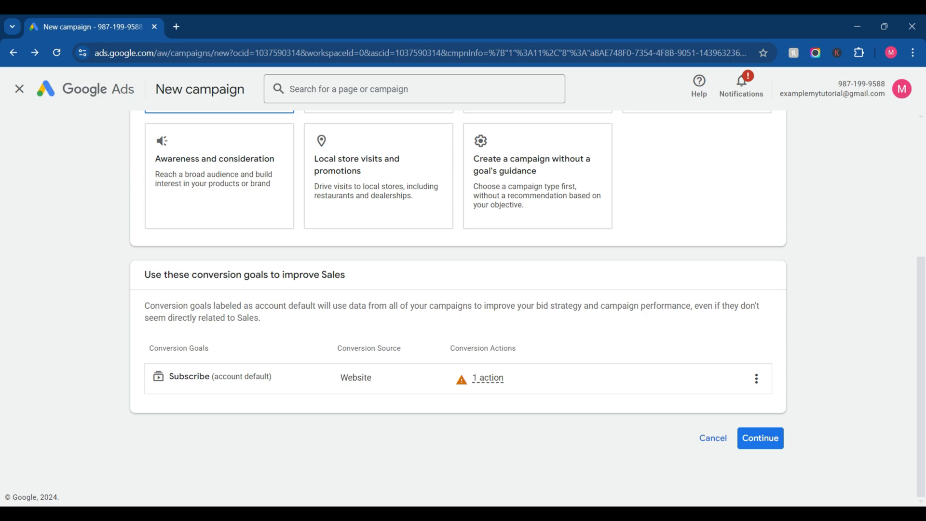
scroll(458, 309, "up", 2)
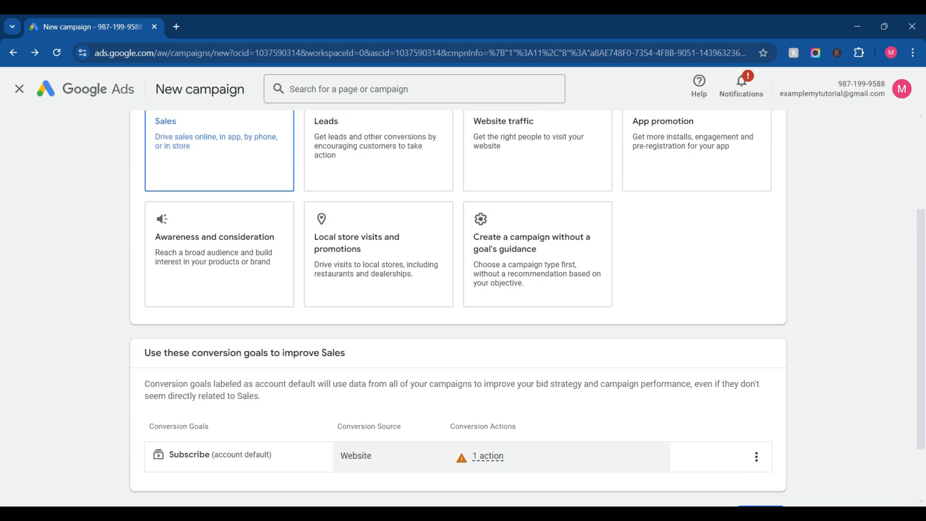
scroll(458, 309, "down", 2)
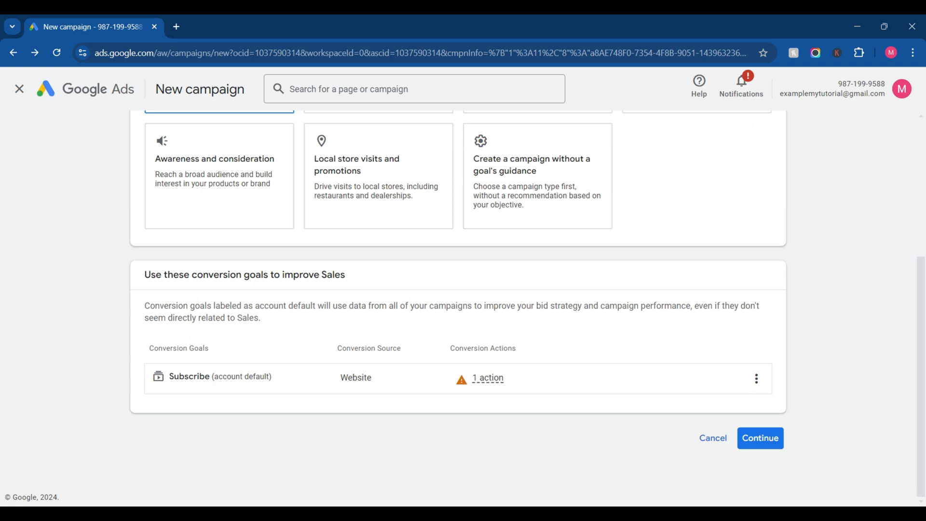
scroll(537, 241, "up", 1)
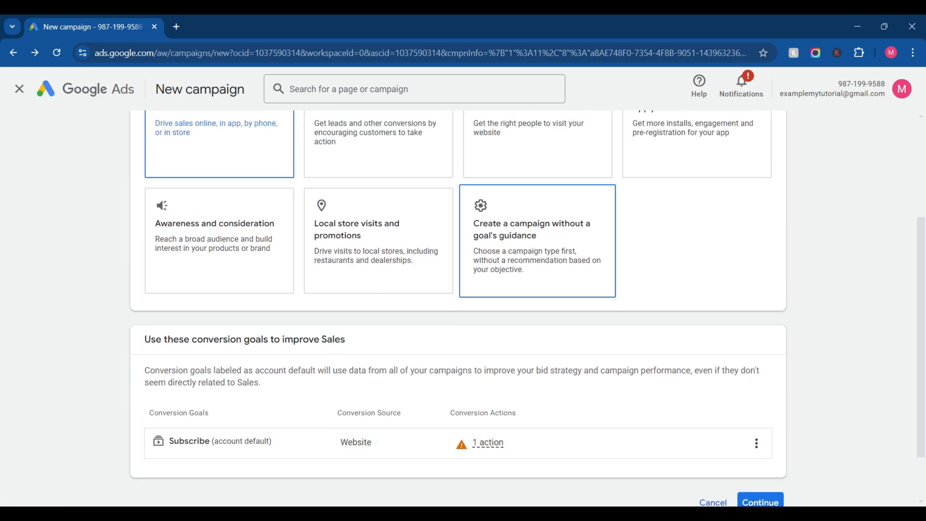
Step: Compare the campaign types available without a goal's guidance with those for the App promotion objective
left_click(538, 241)
scroll(538, 405, "down", 1)
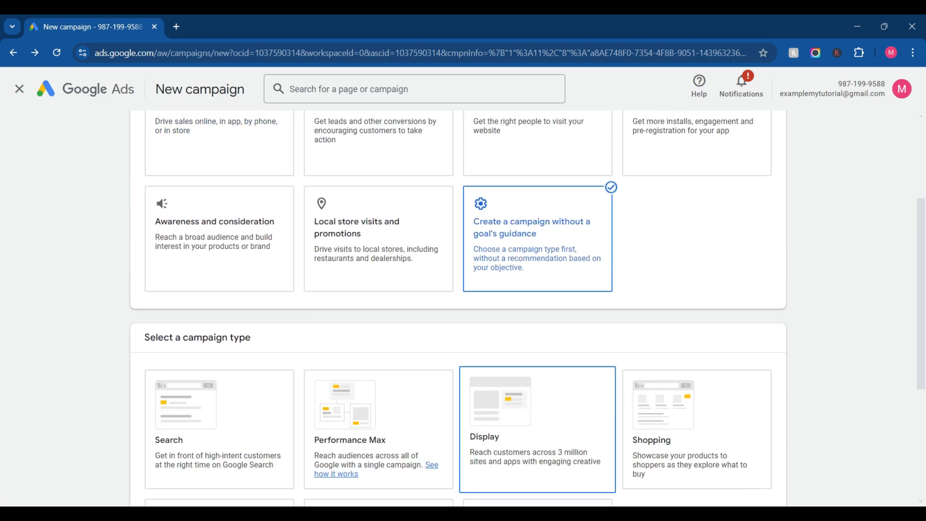
scroll(538, 405, "up", 2)
scroll(537, 459, "up", 2)
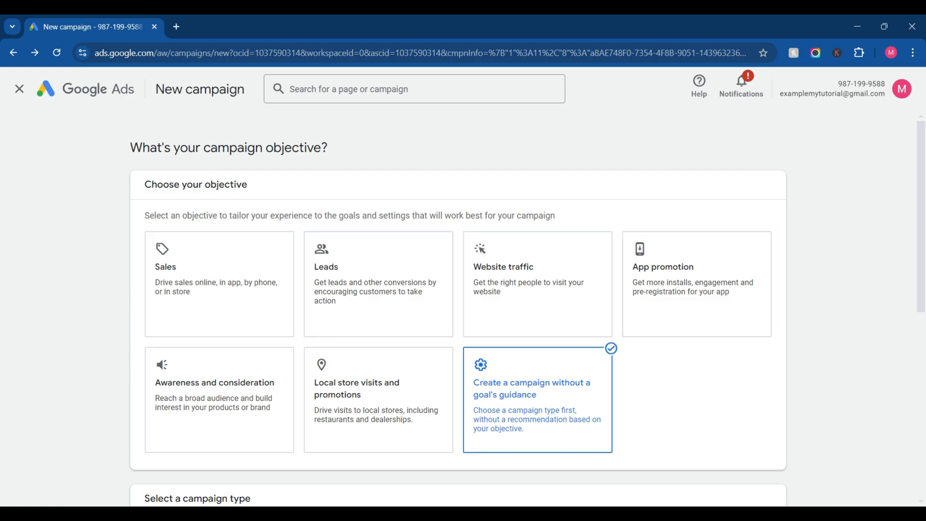
left_click(697, 284)
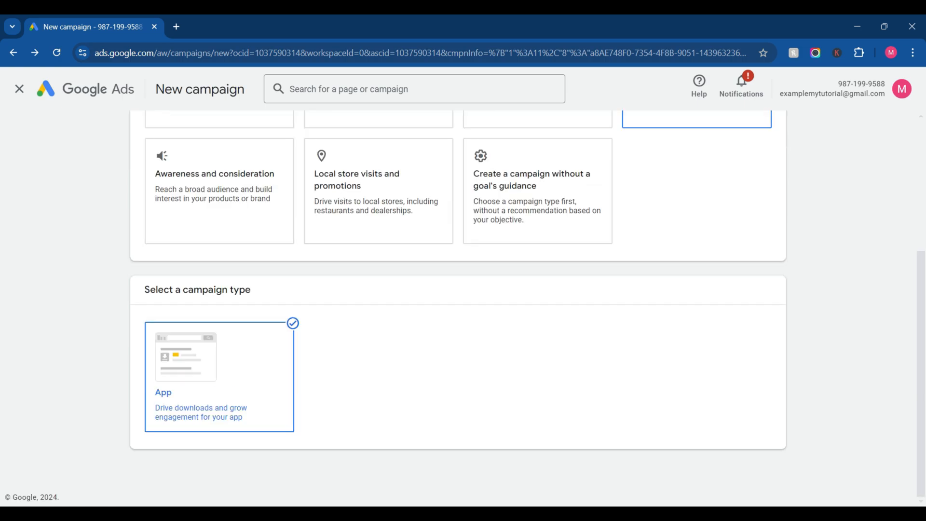
Step: Set the objective back to Create a campaign without a goal's guidance and look through its campaign types
scroll(538, 337, "up", 3)
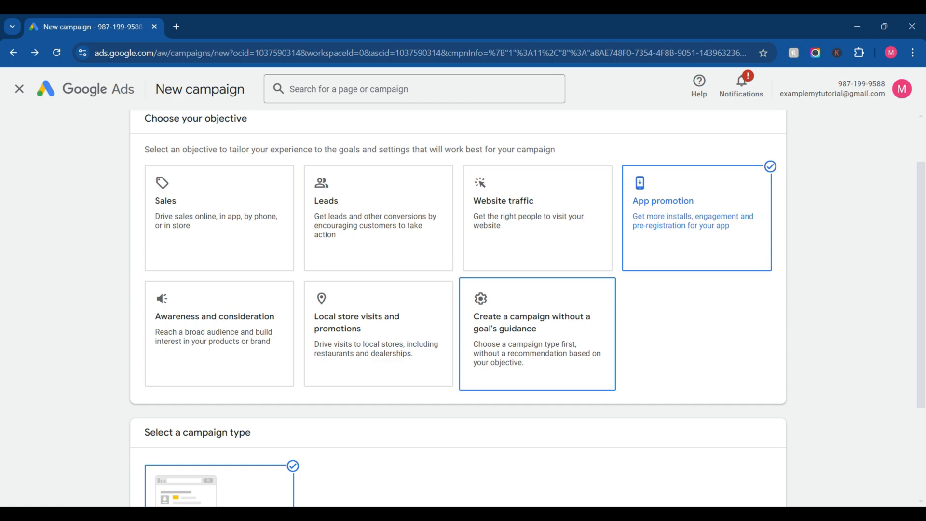
left_click(538, 334)
scroll(538, 338, "down", 6)
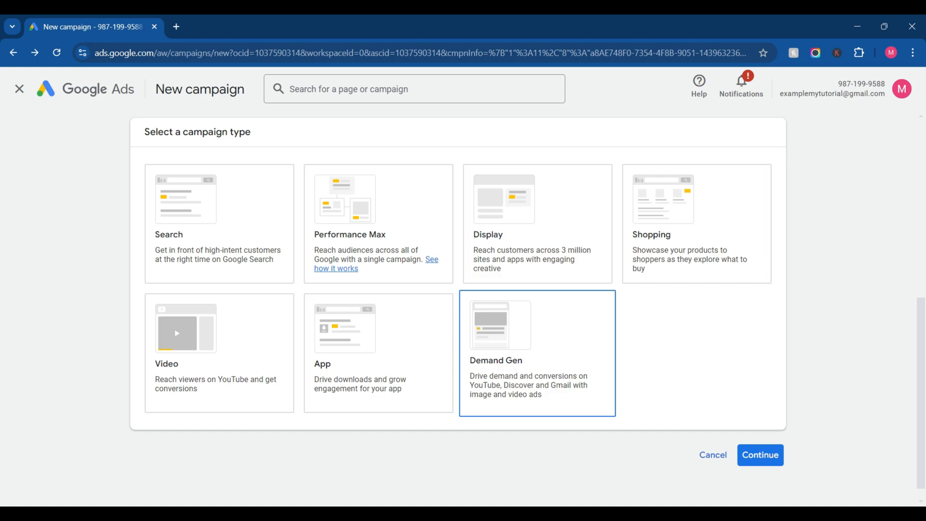
scroll(458, 299, "up", 5)
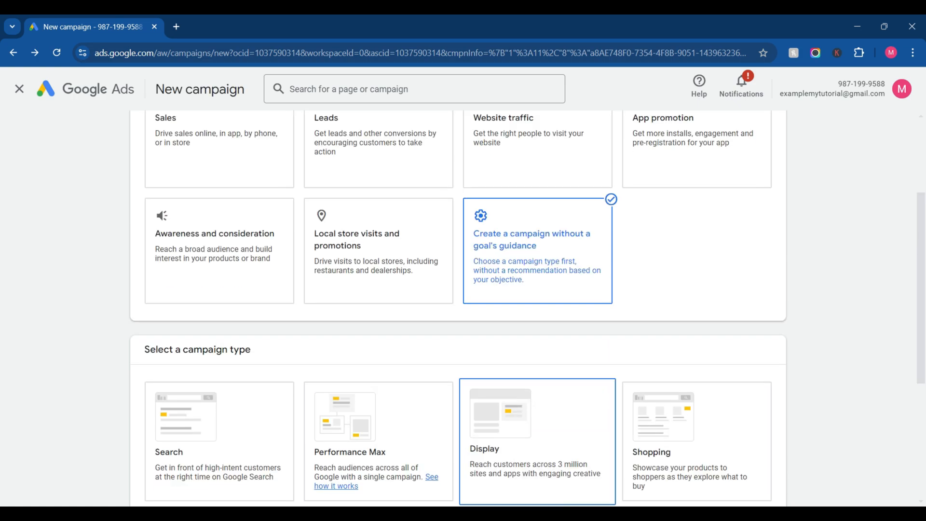
scroll(537, 313, "down", 3)
scroll(537, 313, "down", 2)
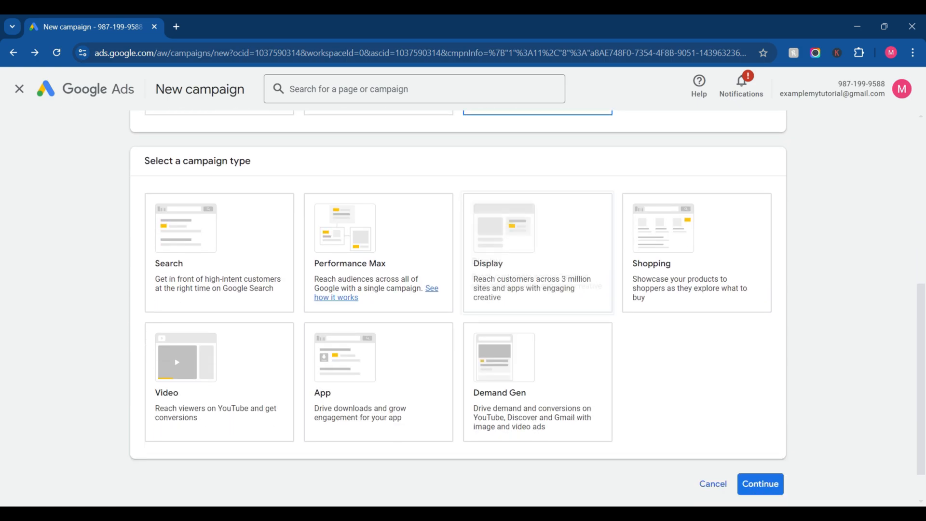
Step: Choose the Video campaign type with the Video views subtype and continue to the campaign settings
left_click(219, 352)
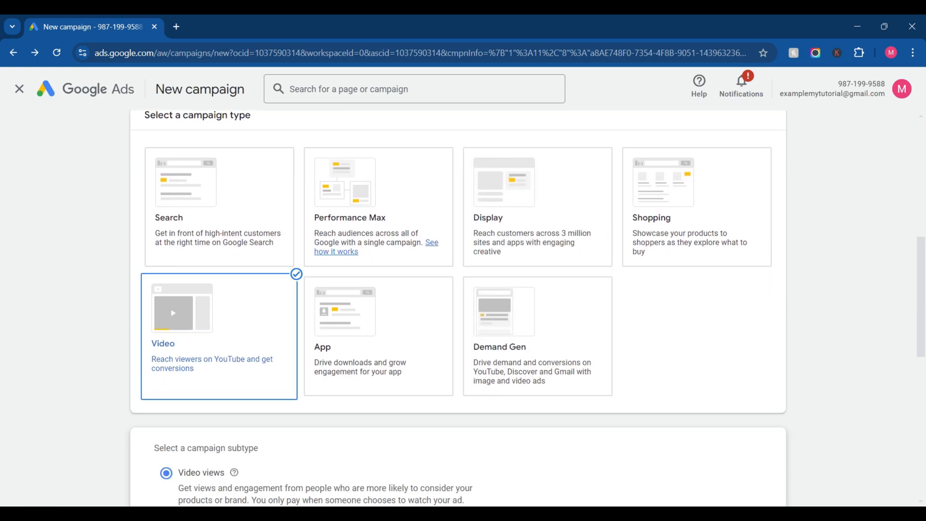
scroll(458, 309, "down", 5)
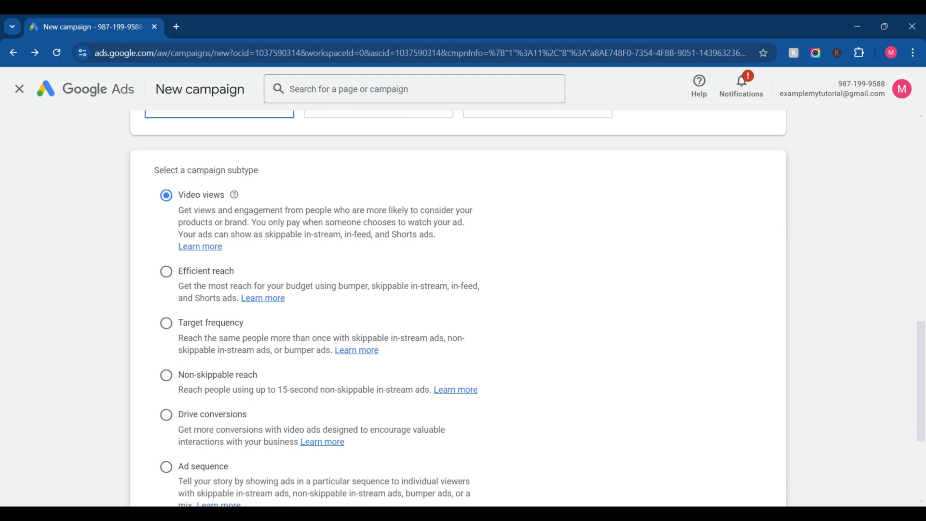
scroll(458, 309, "down", 2)
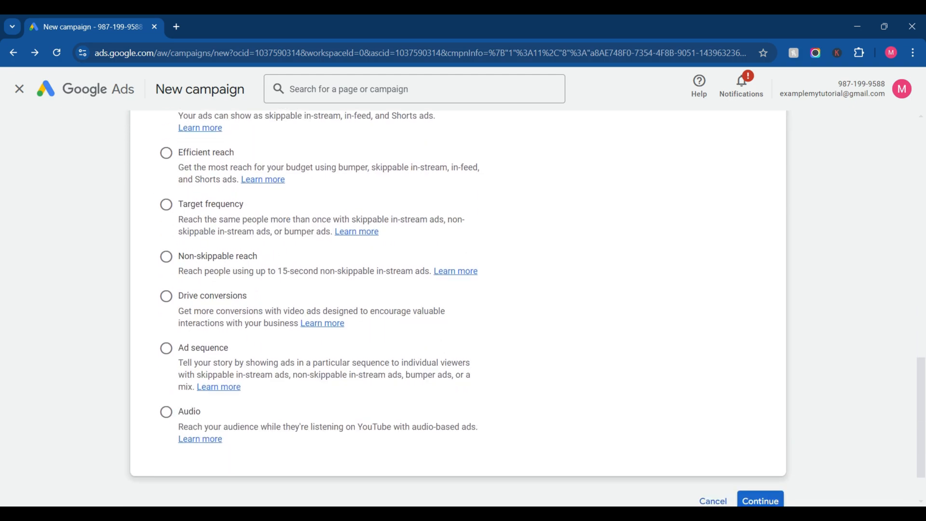
left_click(761, 500)
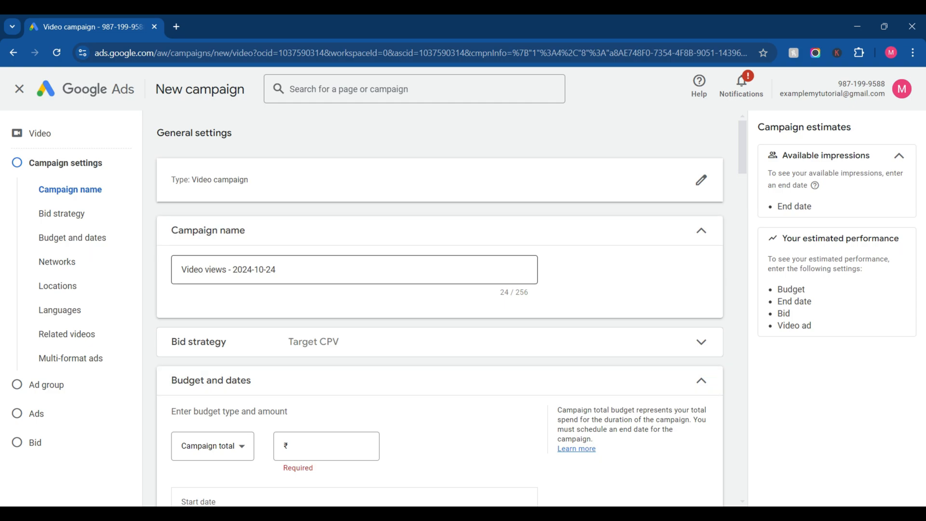
Step: Expand the Bid strategy section of the Video campaign settings to examine the Target CPV bidding option
left_click(357, 342)
scroll(357, 342, "down", 1)
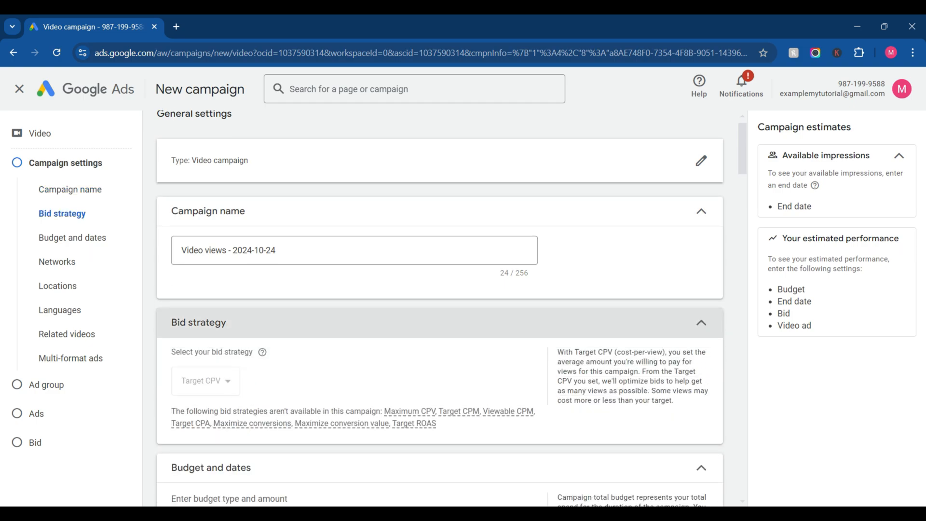
Step: Examine the Bid strategy section's Target CPV explanation and its list of bid strategies unavailable for this campaign
scroll(440, 322, "down", 2)
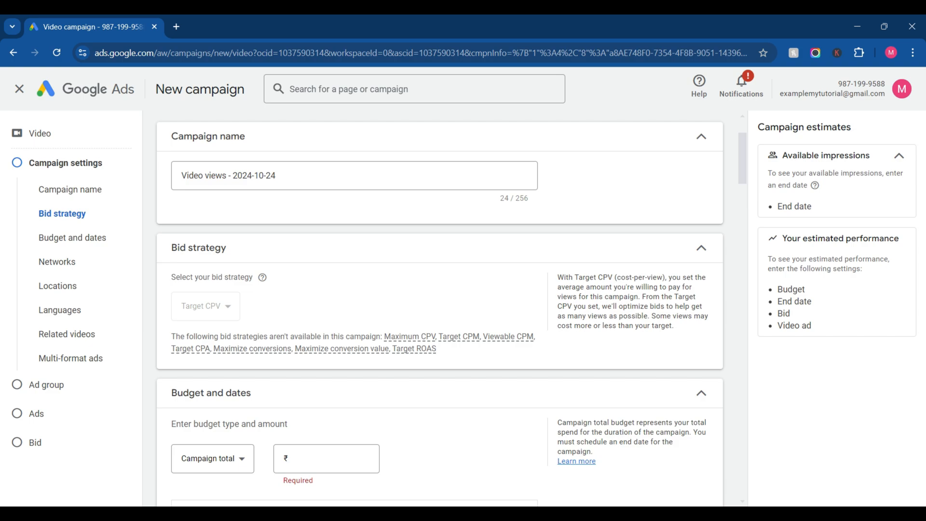
scroll(428, 342, "up", 4)
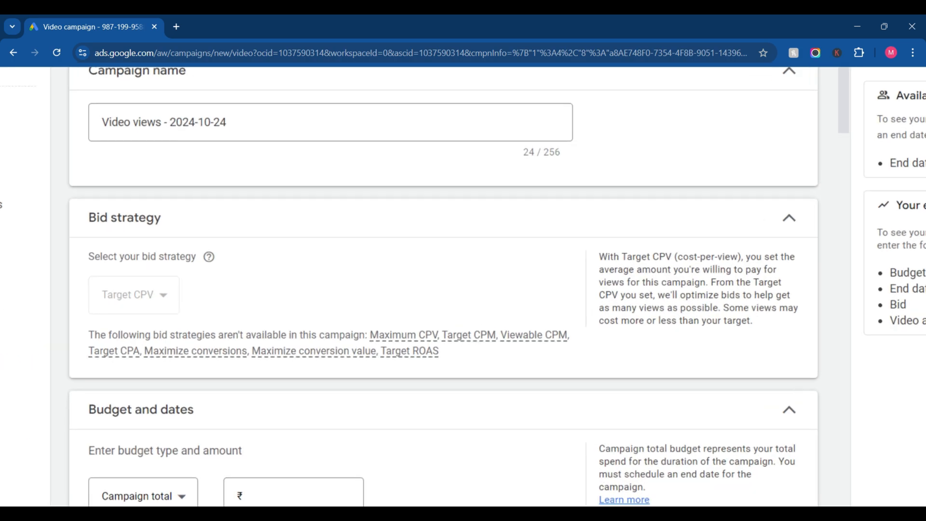
mouse_move(427, 352)
scroll(428, 352, "down", 4)
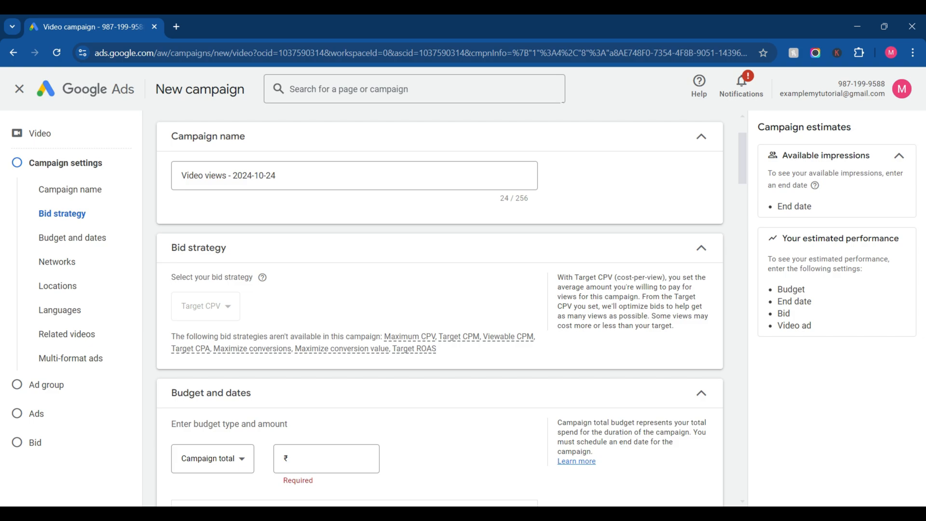
scroll(652, 341, "up", 1)
scroll(651, 341, "up", 3)
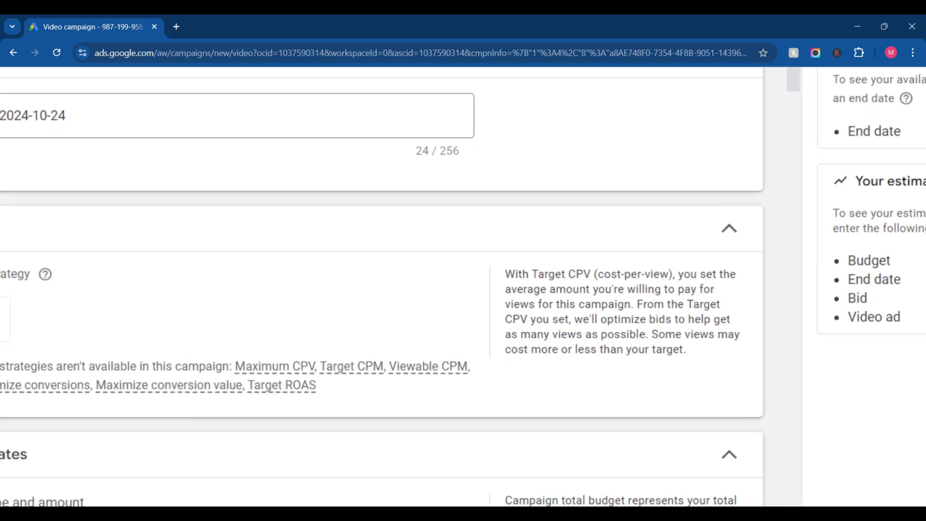
scroll(651, 345, "up", 1)
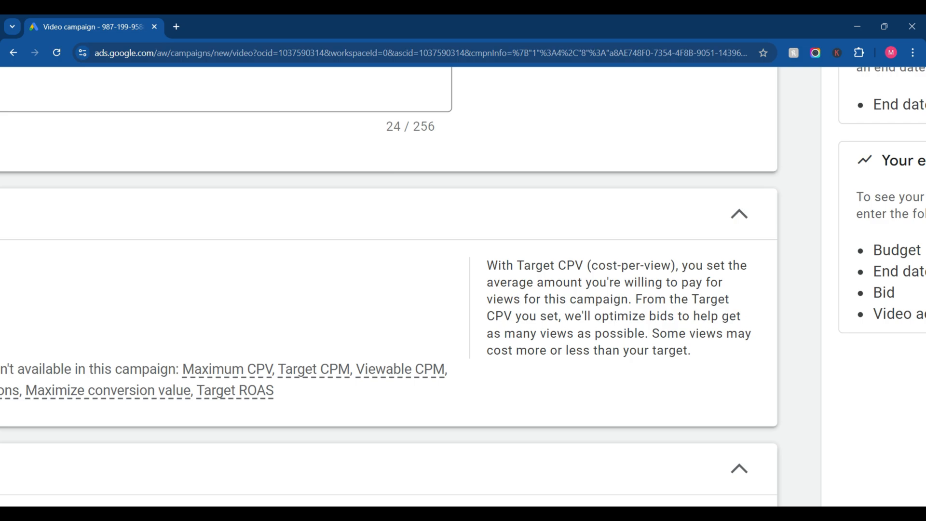
scroll(650, 341, "down", 4)
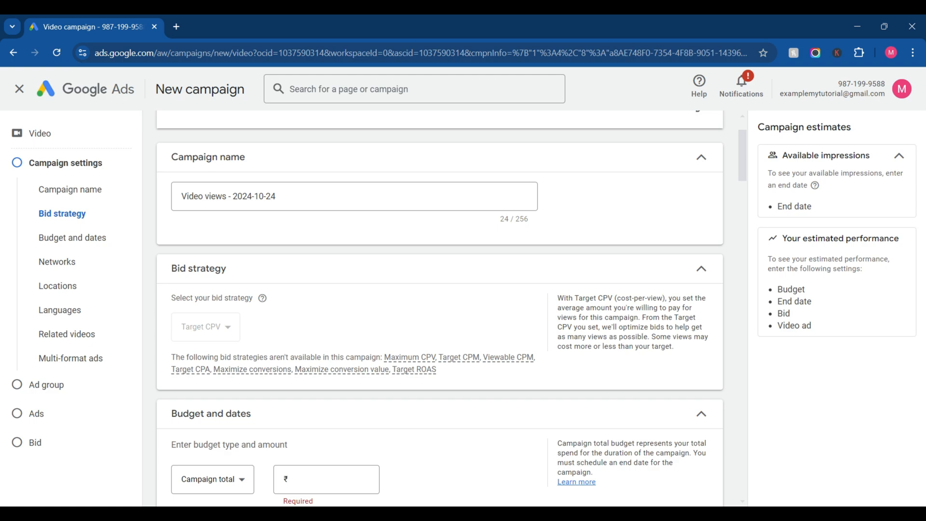
Step: Change the campaign's budget type to Daily and set the amount to ₹100
scroll(440, 309, "down", 2)
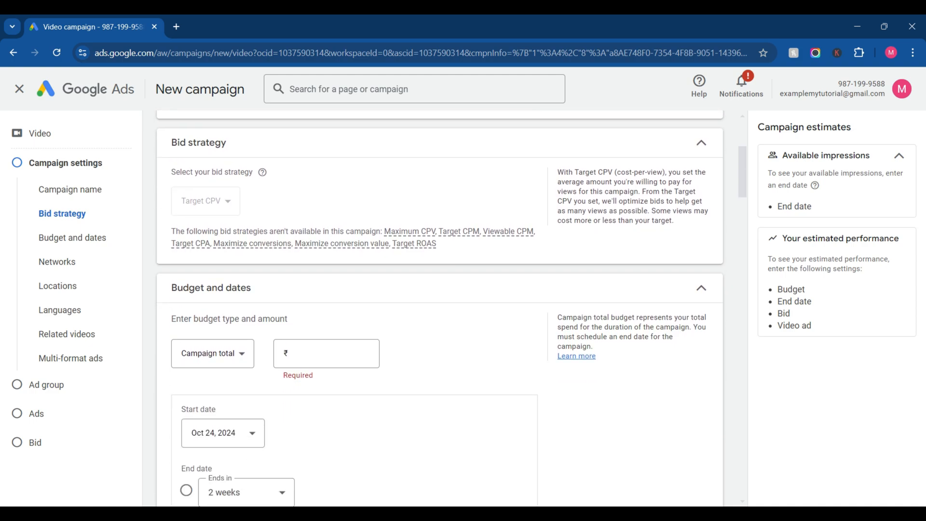
scroll(213, 290, "down", 1)
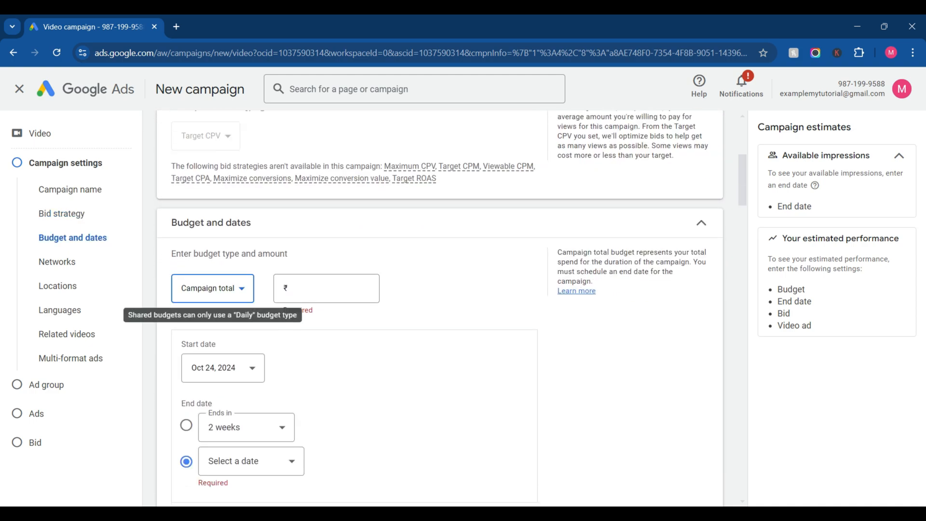
left_click(213, 288)
left_click(212, 298)
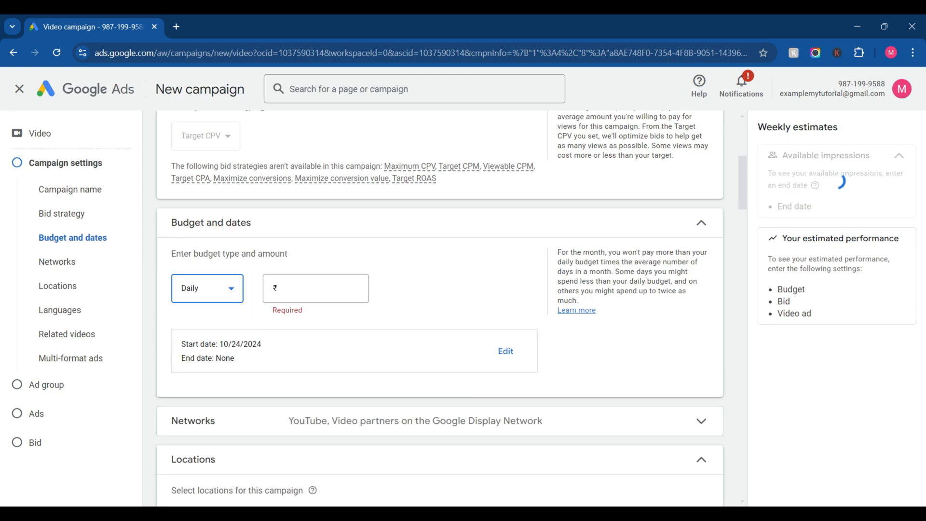
left_click(316, 289)
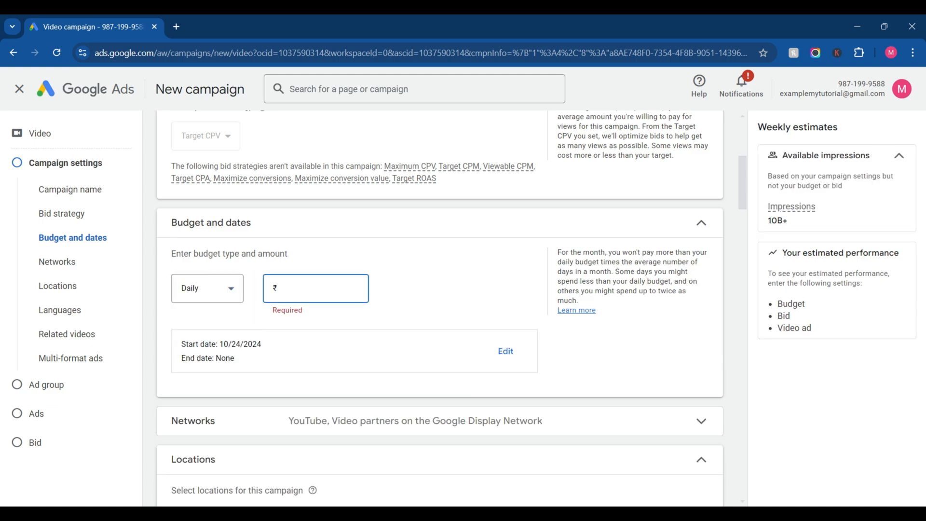
type("100")
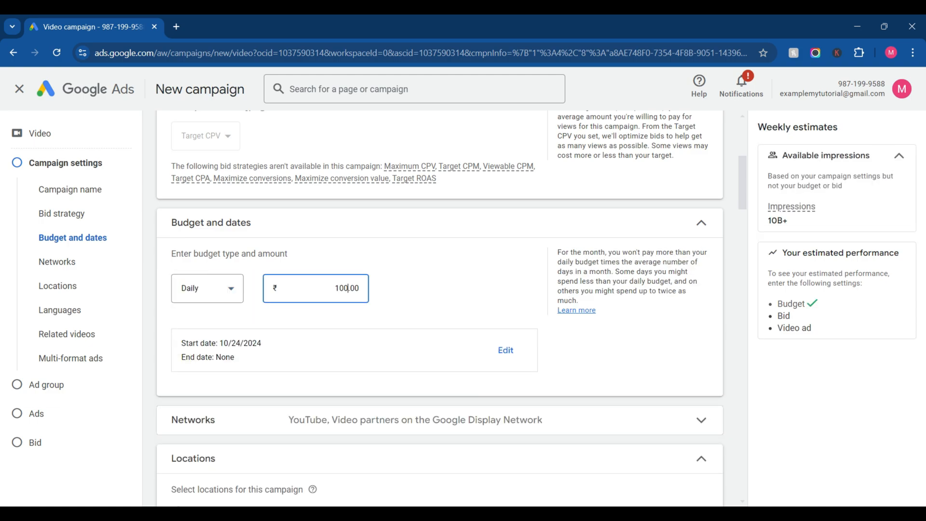
key("Tab")
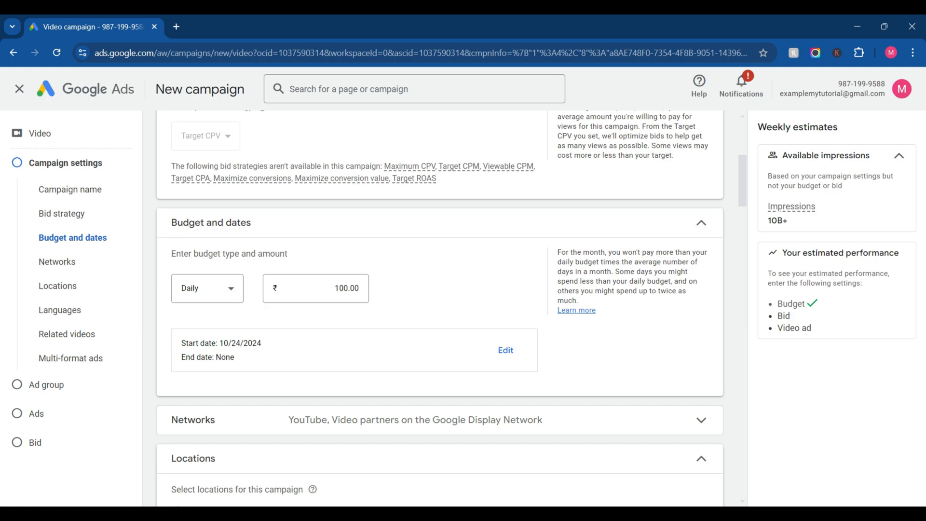
Step: Exclude Video partners on the Google Display Network from the campaign's networks
scroll(440, 356, "down", 1)
left_click(439, 356)
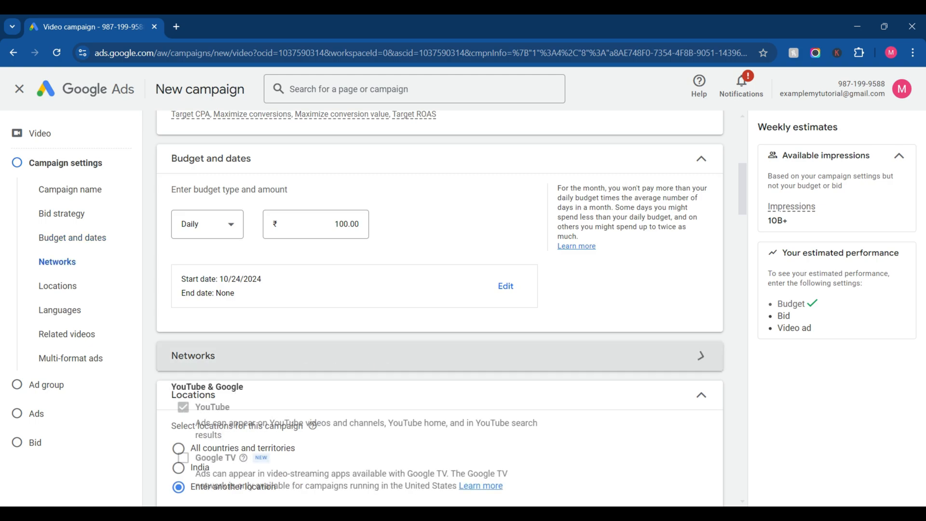
scroll(440, 356, "down", 1)
scroll(440, 356, "down", 2)
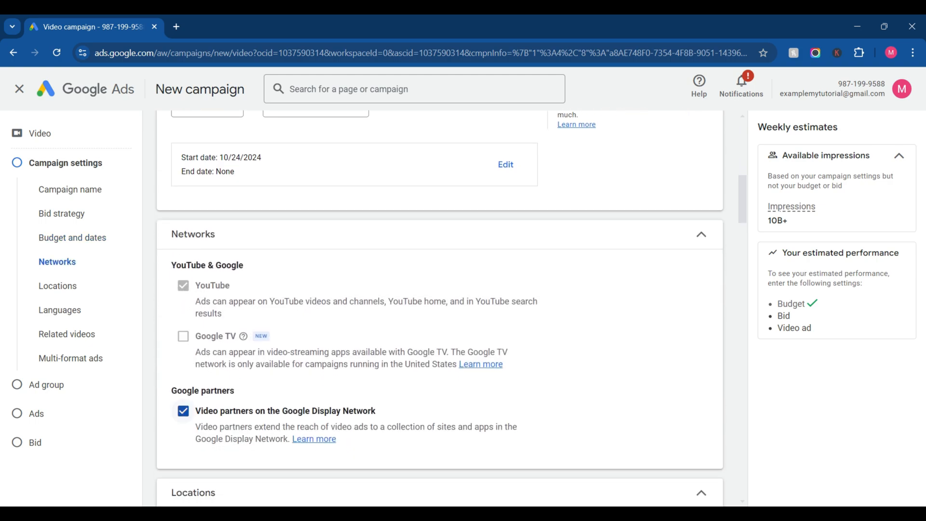
left_click(183, 411)
scroll(439, 308, "down", 1)
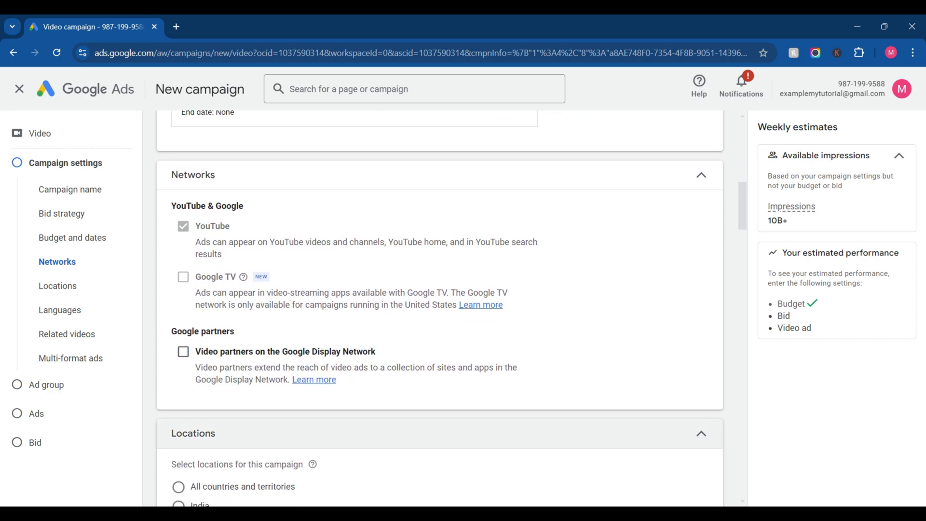
scroll(438, 309, "down", 2)
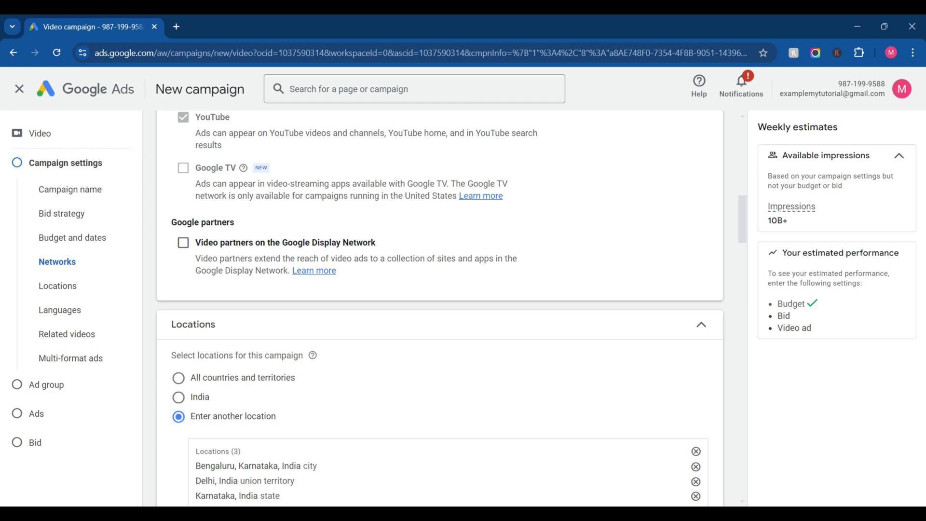
scroll(439, 309, "up", 1)
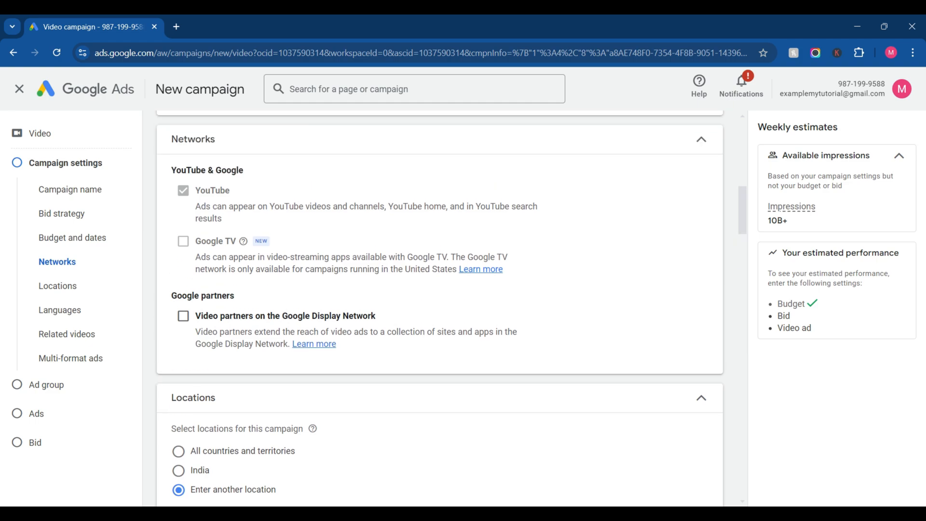
scroll(438, 309, "down", 2)
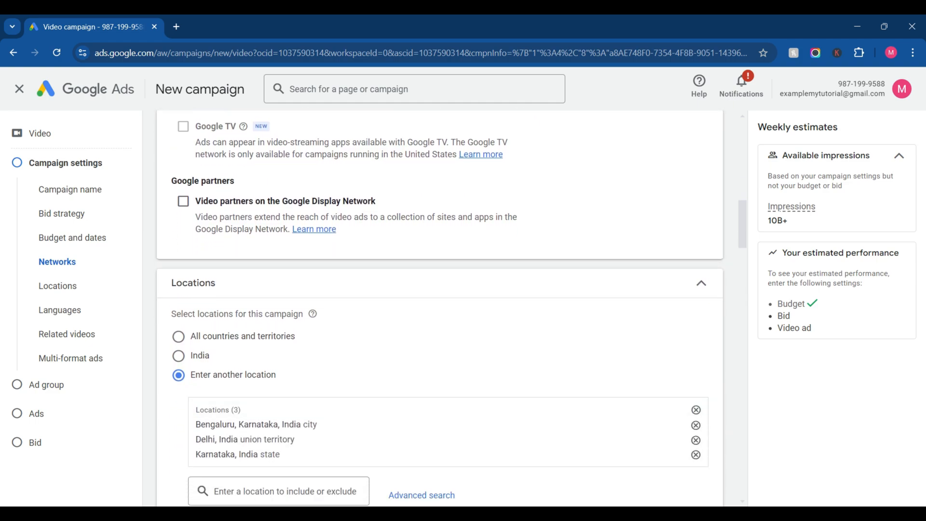
scroll(439, 309, "up", 1)
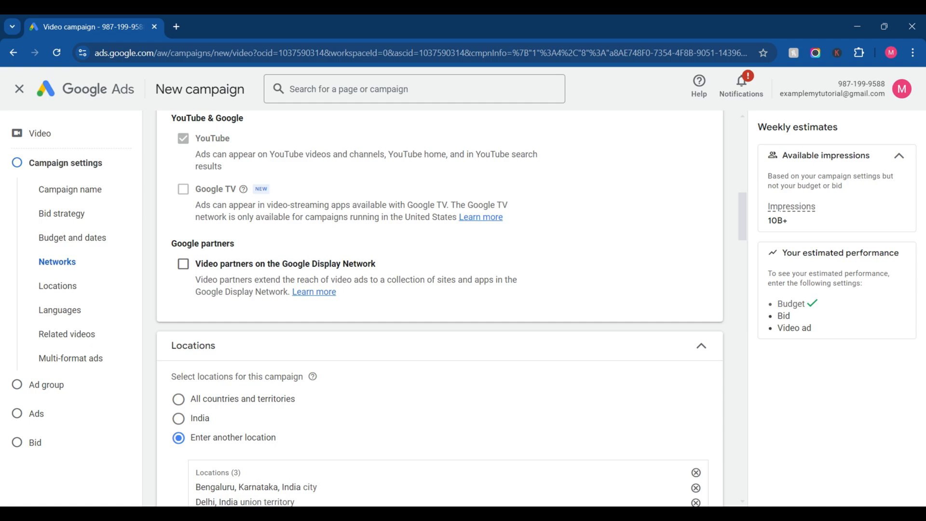
Step: Try the India and all-countries location options, return to Enter another location, and include the state of Uttar Pradesh, India
scroll(439, 309, "down", 3)
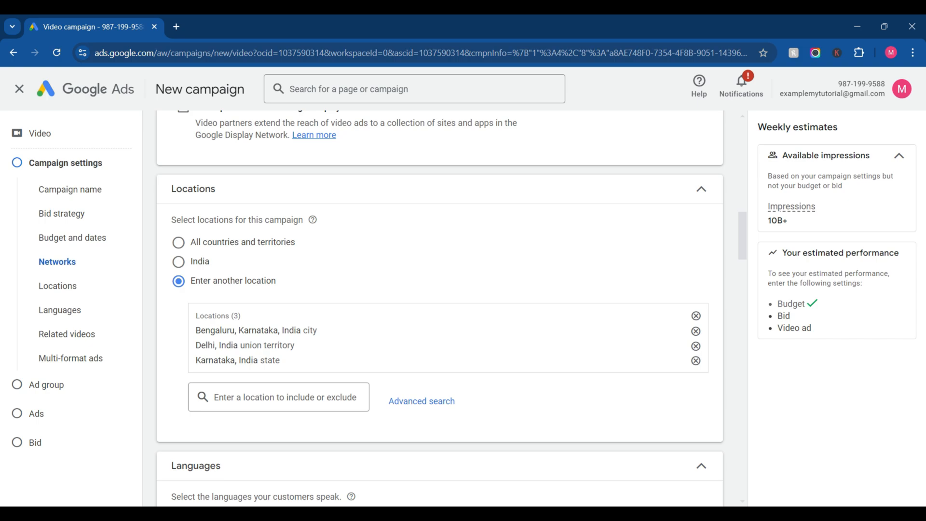
left_click(179, 262)
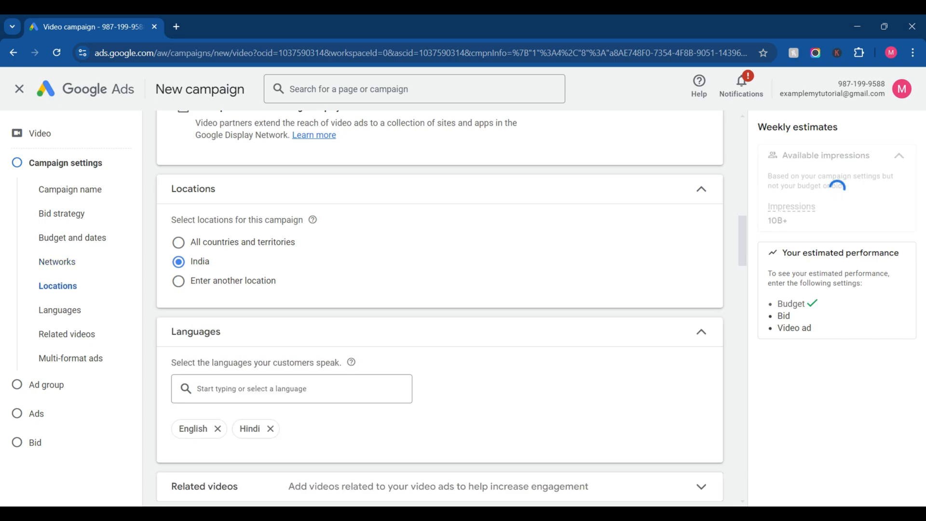
left_click(179, 243)
left_click(178, 282)
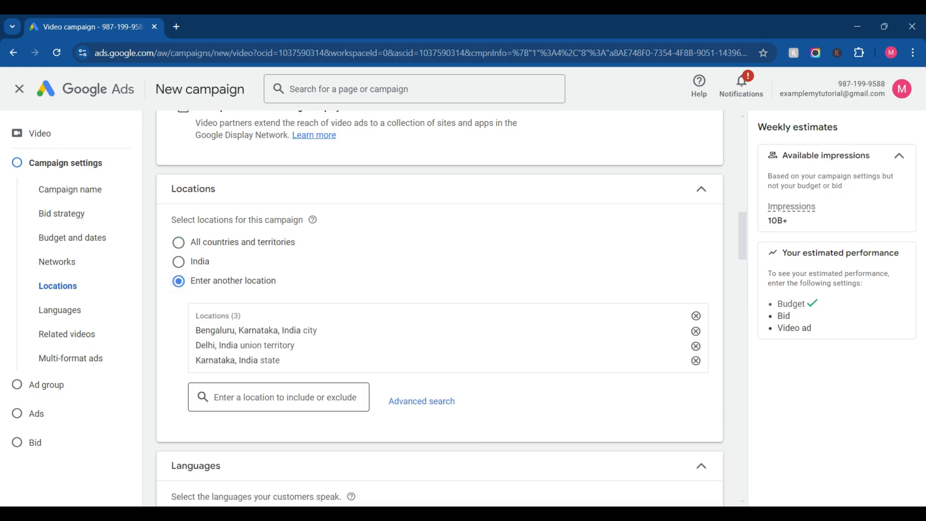
type("uttar")
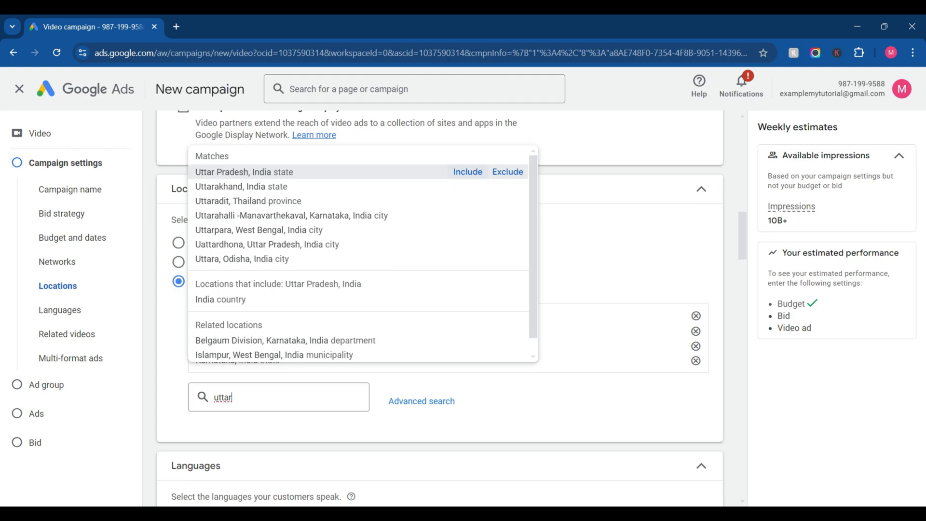
key("Return")
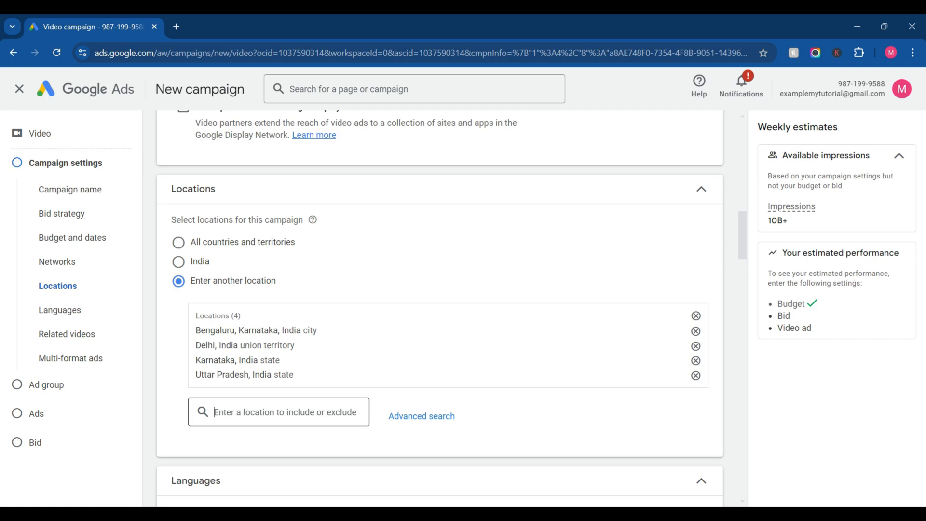
type("dehr")
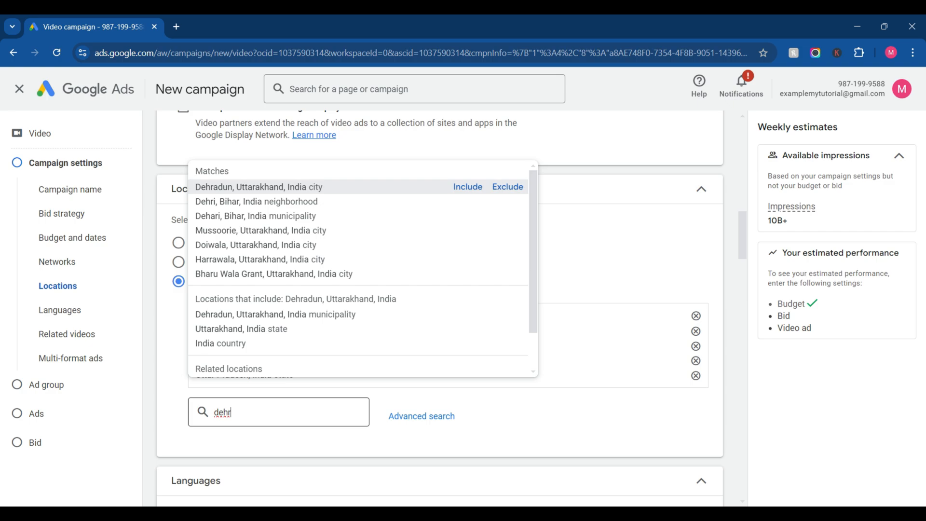
key("BackSpace")
key("BackSpace")
key("BackSpace")
key("BackSpace")
type("h")
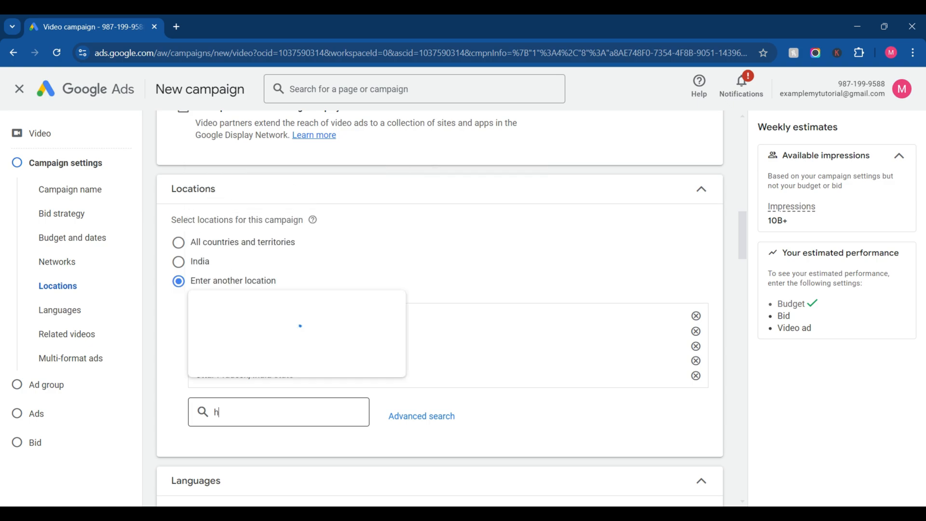
type("arida")
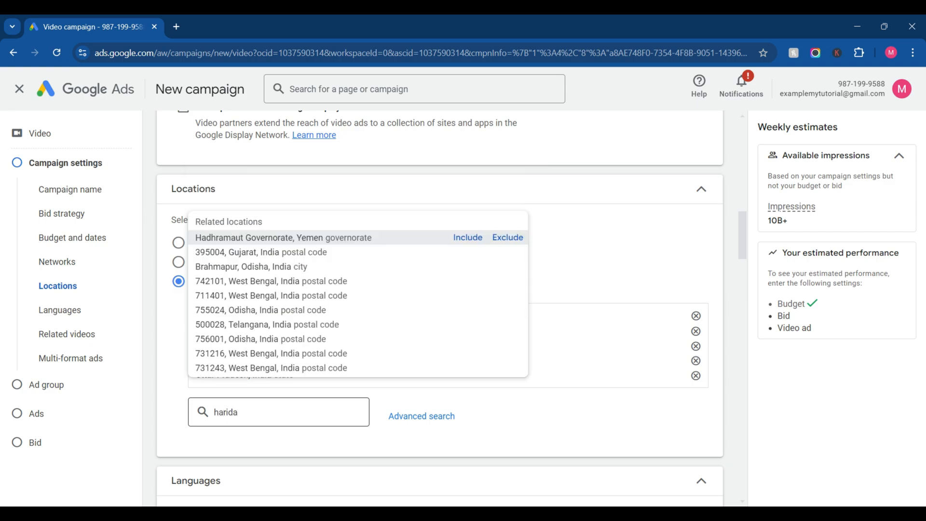
key("BackSpace")
key("BackSpace")
key("BackSpace")
key("BackSpace")
key("BackSpace")
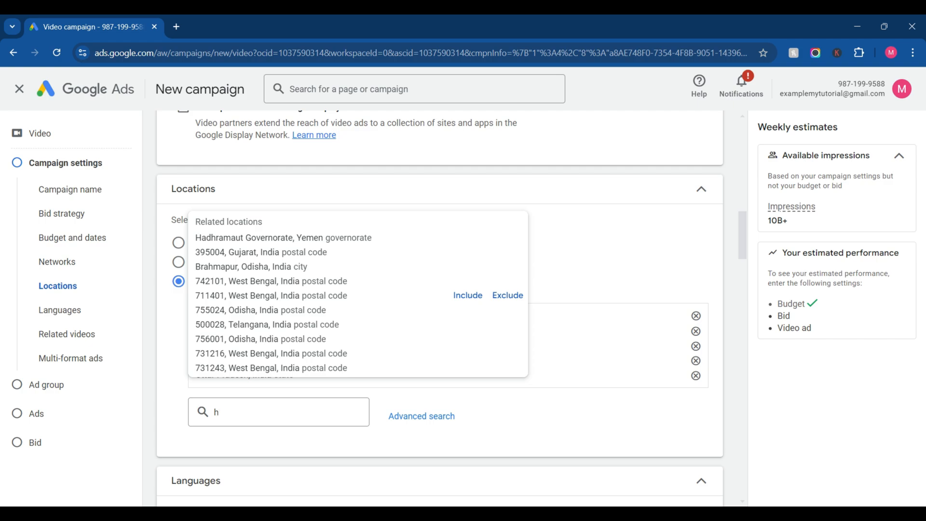
key("BackSpace")
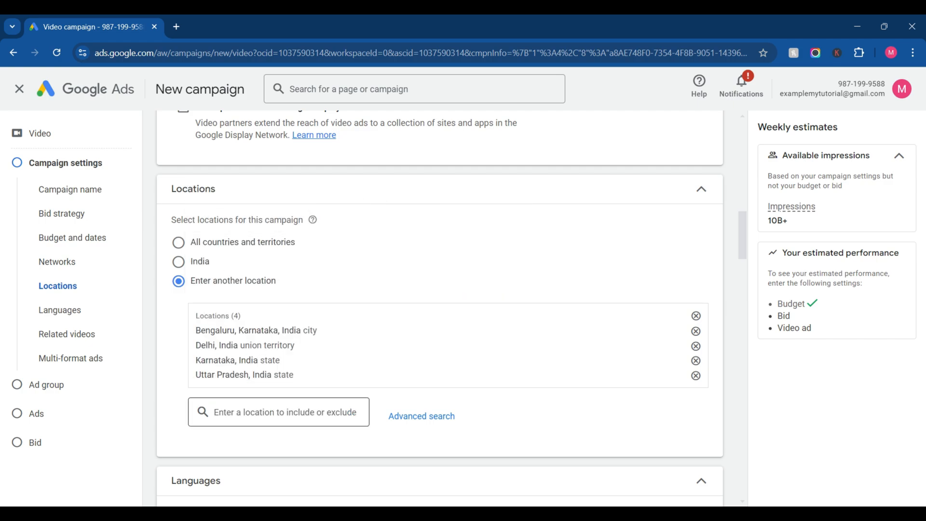
Step: Find the city of Indiranagar, Karnataka, India and include it in the campaign's targeted locations
type("indra")
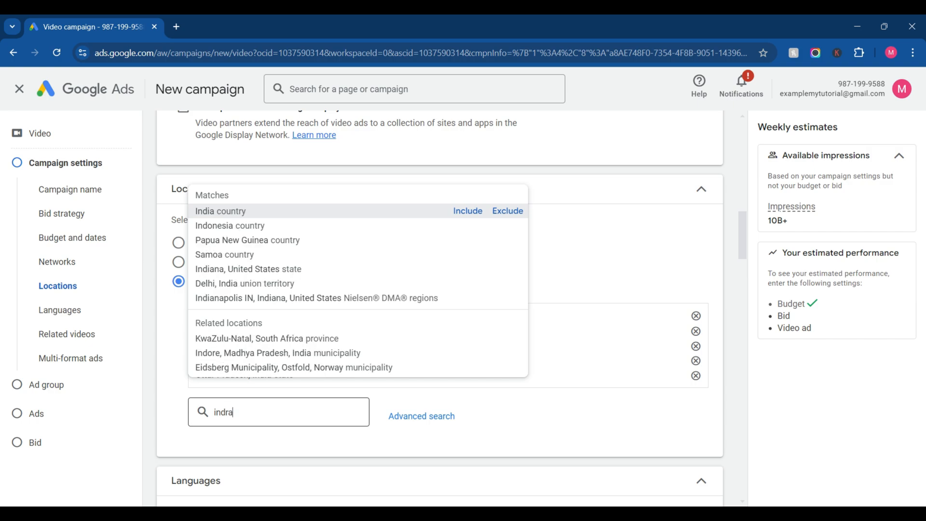
type("pura")
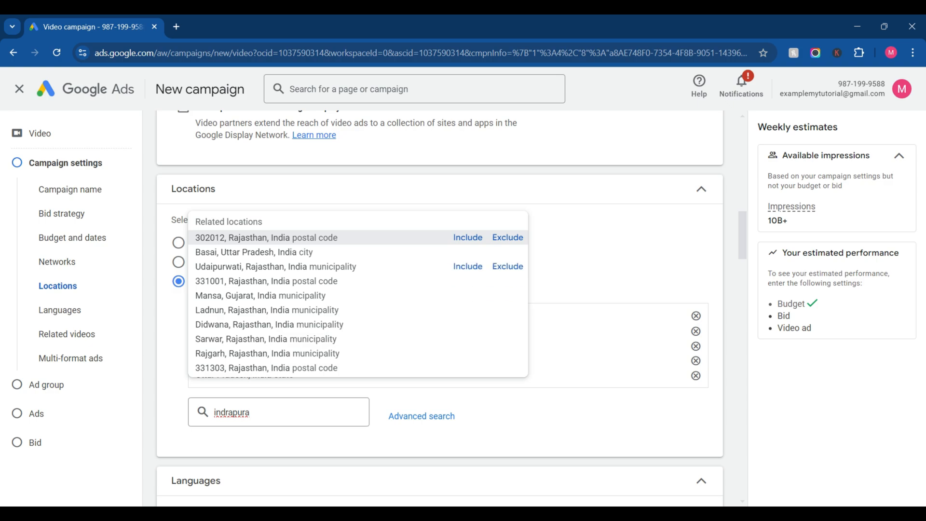
key("BackSpace")
key("BackSpace")
key("BackSpace")
key("BackSpace")
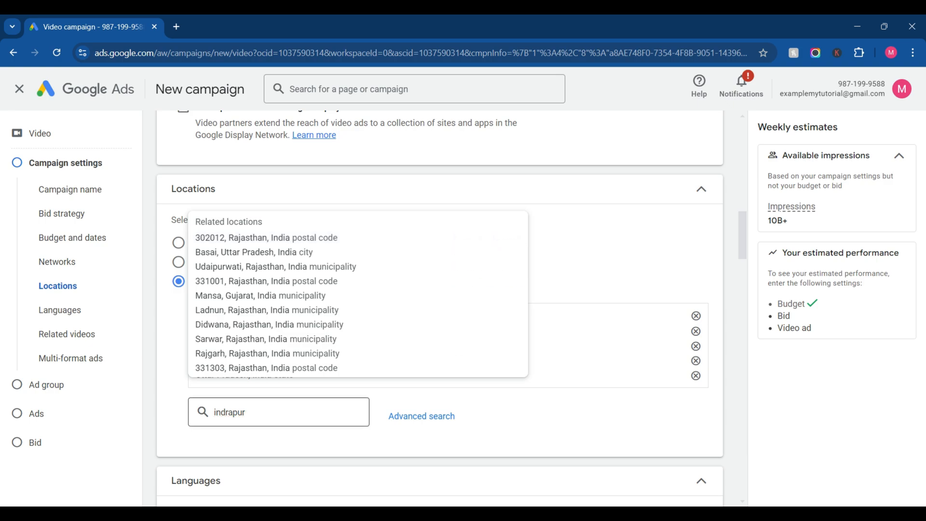
type("na")
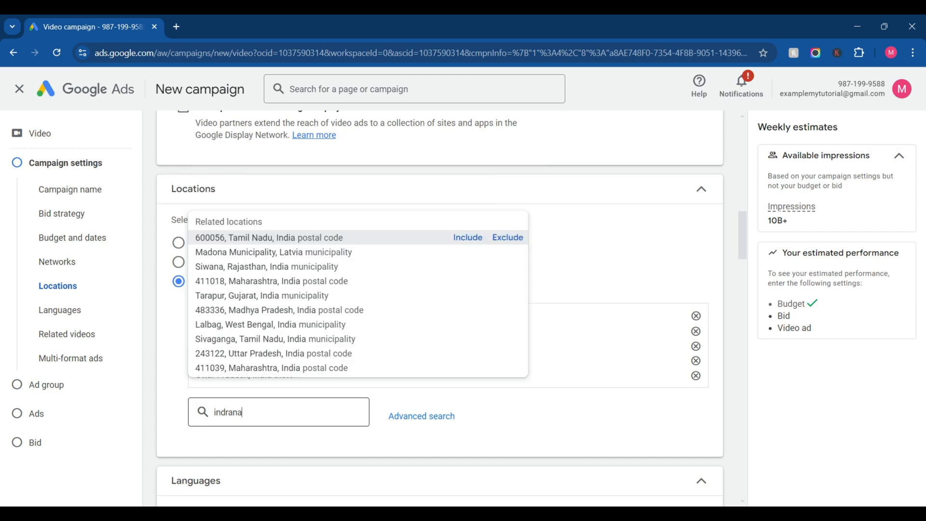
type("gar")
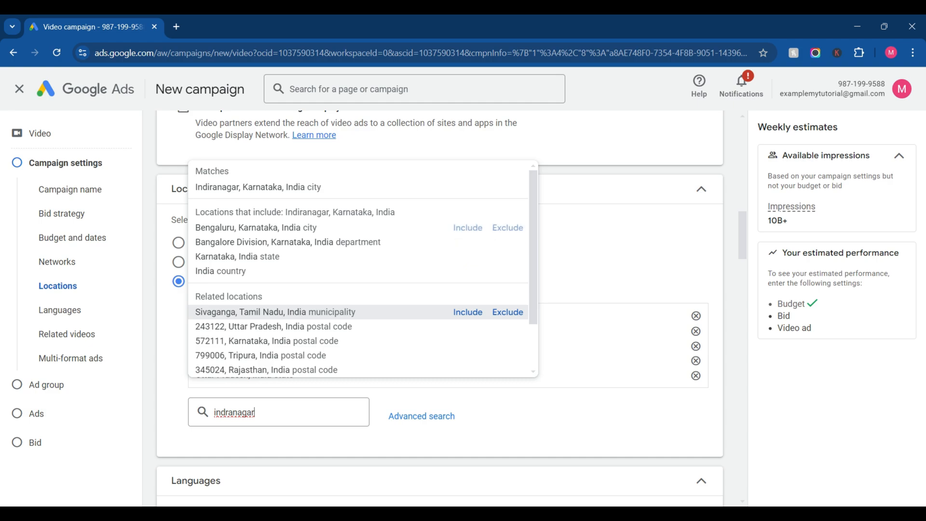
left_click(468, 187)
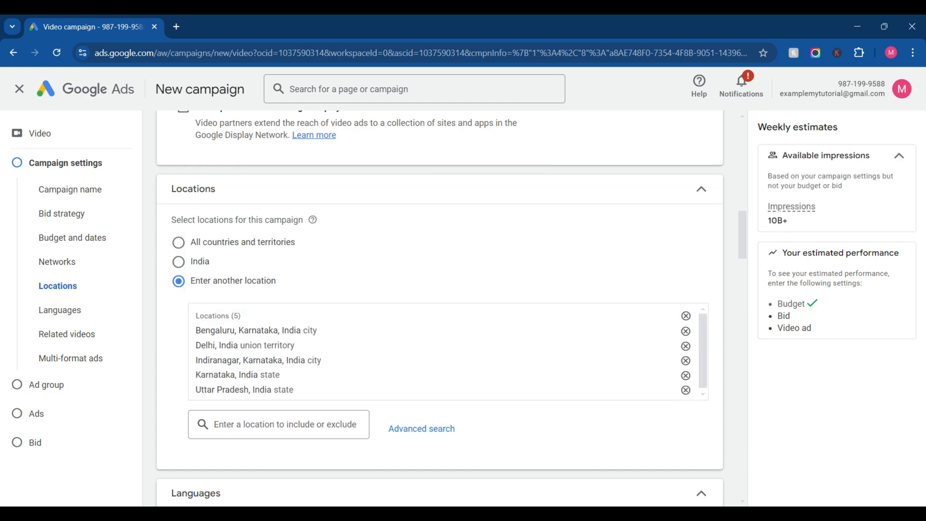
Step: Start adding related videos to the campaign and search YouTube for "knowledge"
scroll(440, 308, "down", 3)
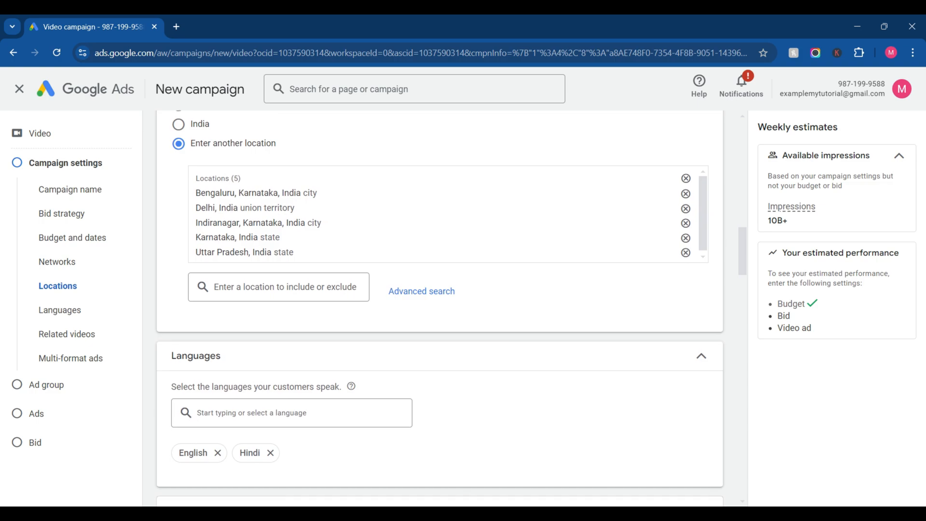
scroll(439, 309, "down", 2)
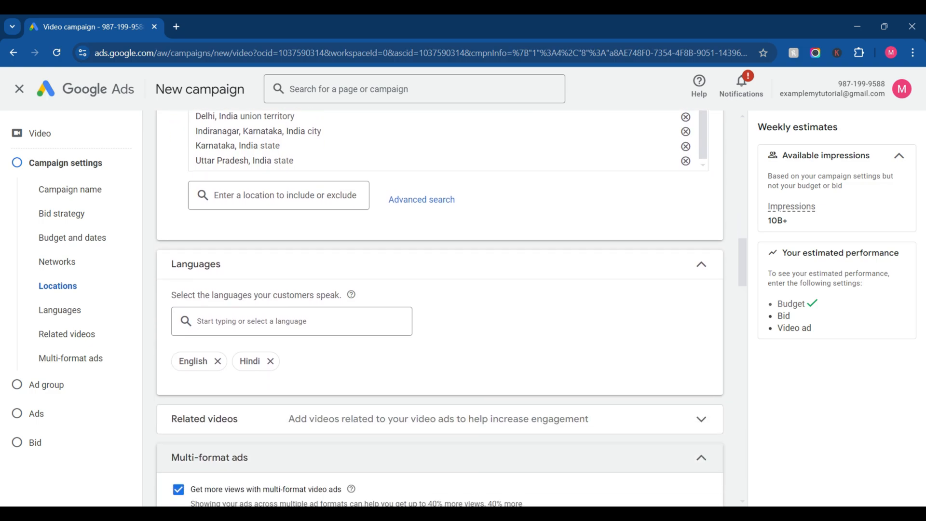
scroll(440, 309, "down", 1)
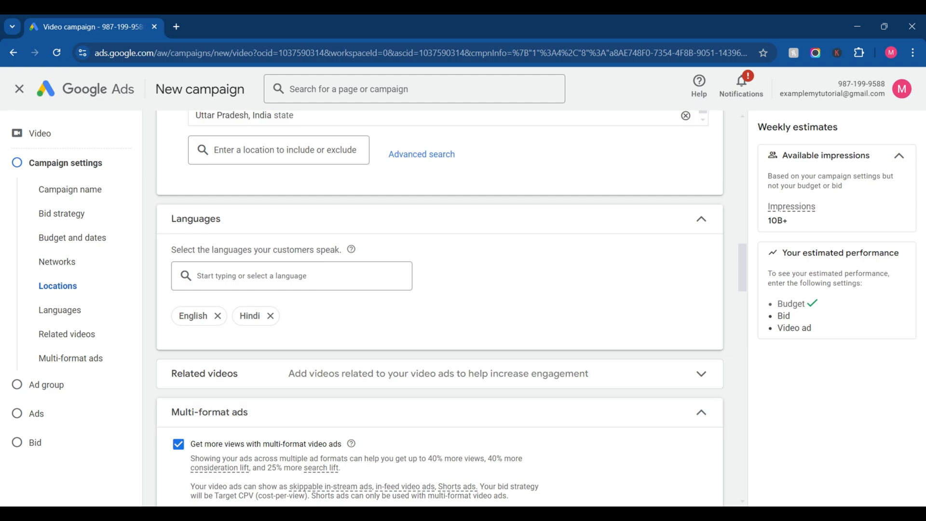
scroll(440, 309, "down", 1)
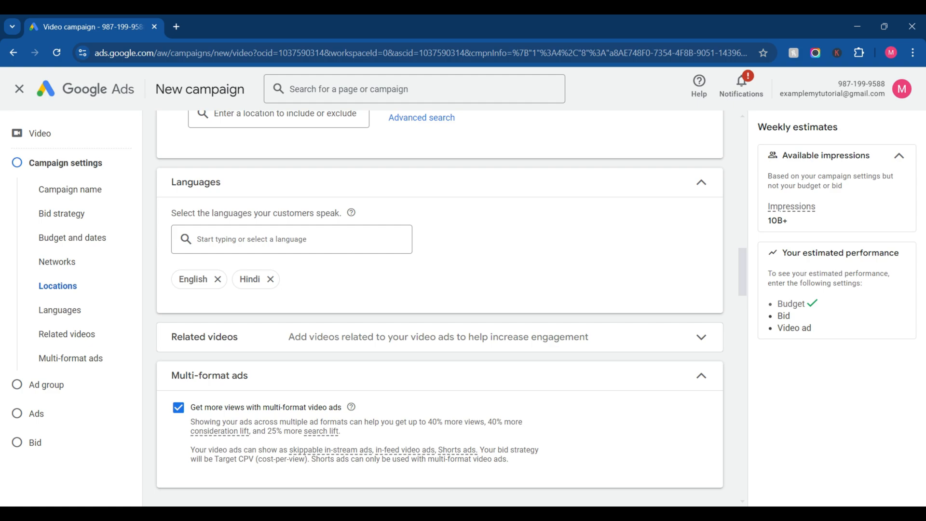
left_click(440, 337)
scroll(439, 337, "down", 2)
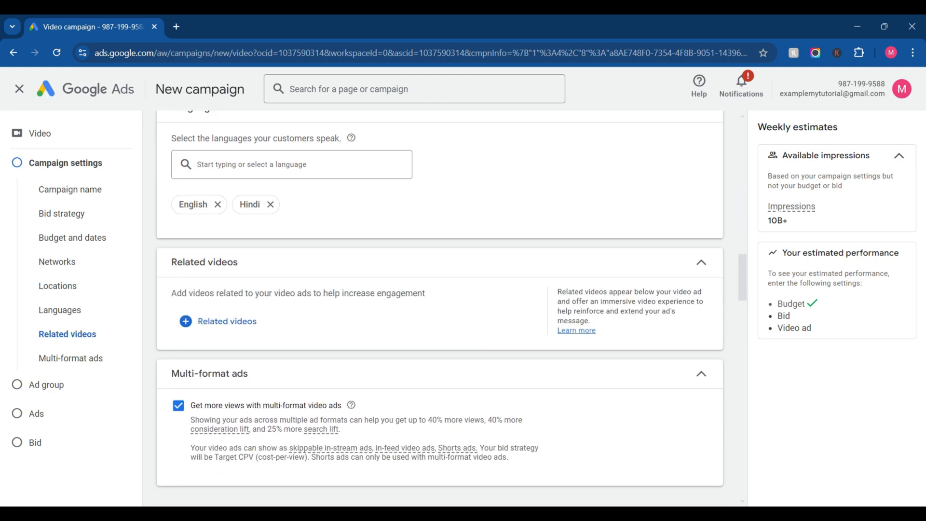
left_click(218, 319)
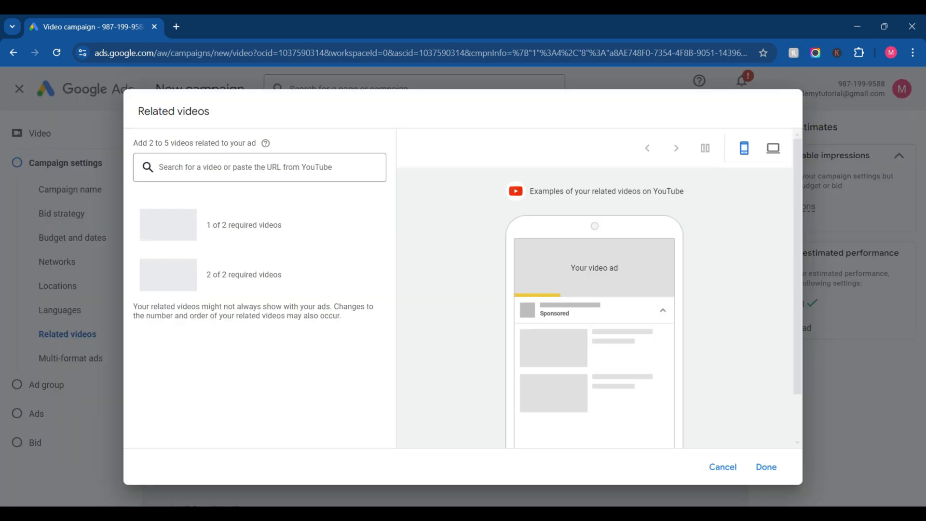
left_click(245, 168)
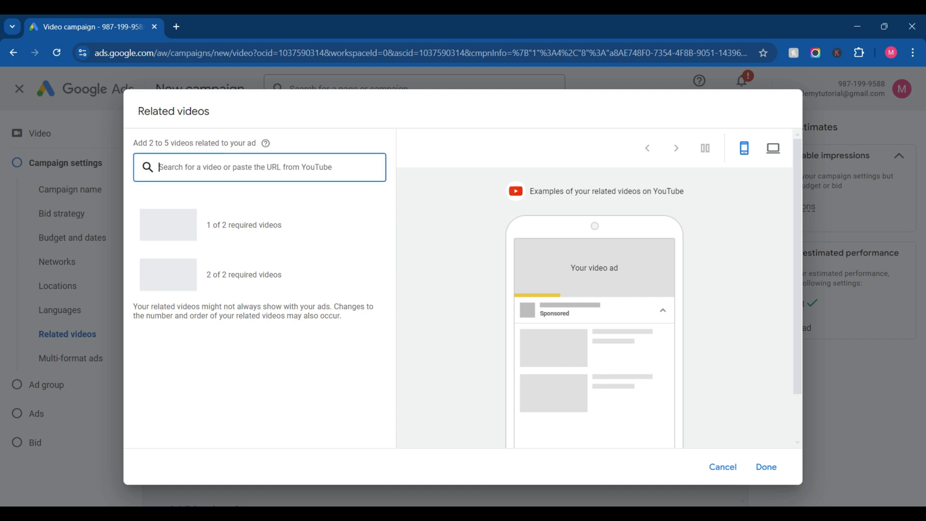
type("knowledge")
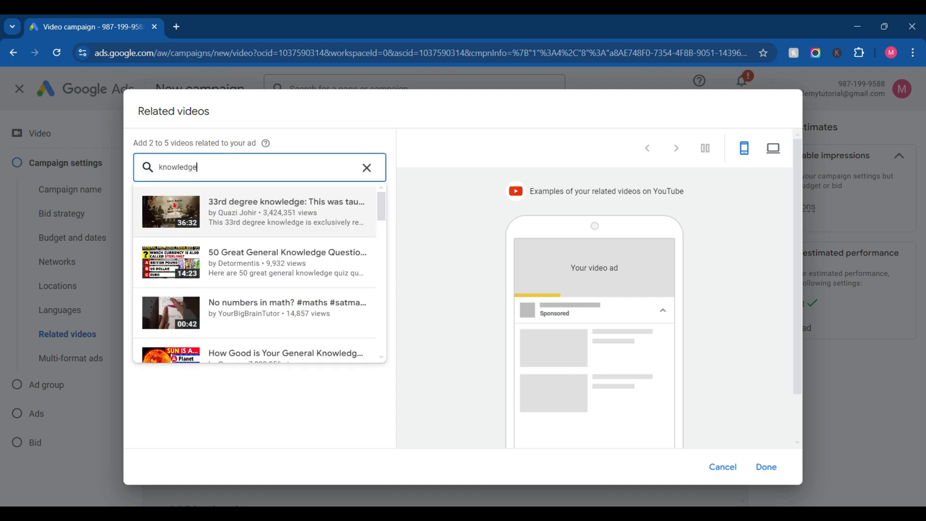
Step: Search for "seo" instead as a related video, and clear the search again
key("BackSpace")
key("BackSpace")
key("BackSpace")
key("BackSpace")
key("BackSpace")
key("BackSpace")
key("BackSpace")
key("BackSpace")
key("BackSpace")
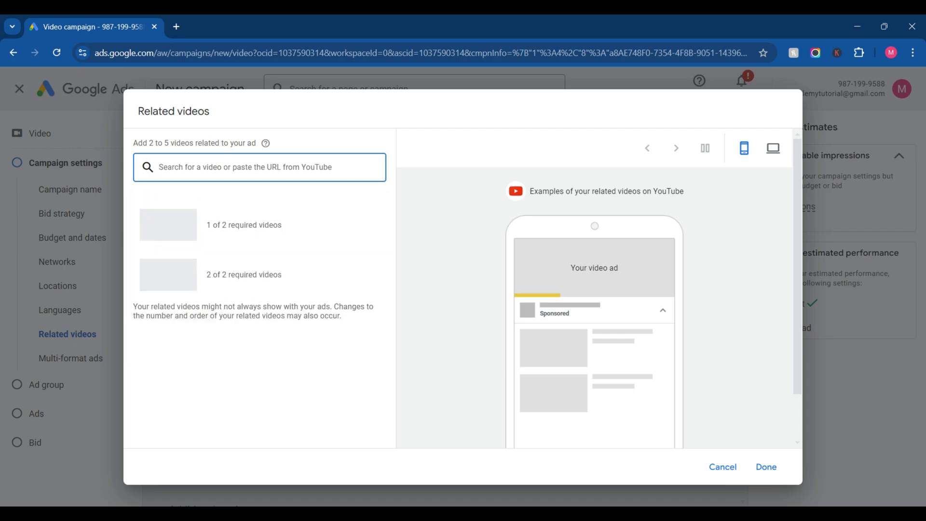
type("s")
key("BackSpace")
type("seo")
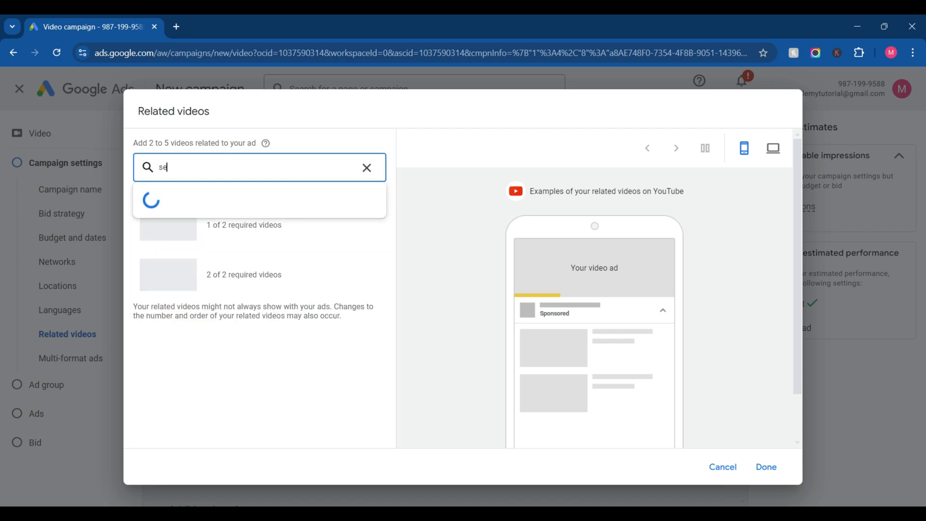
key("BackSpace")
key("BackSpace")
key("BackSpace")
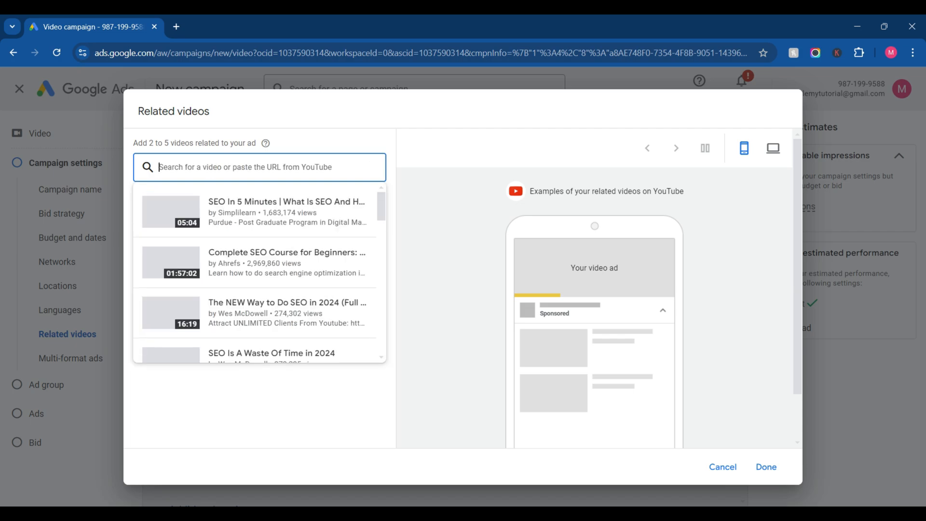
type("s")
key("BackSpace")
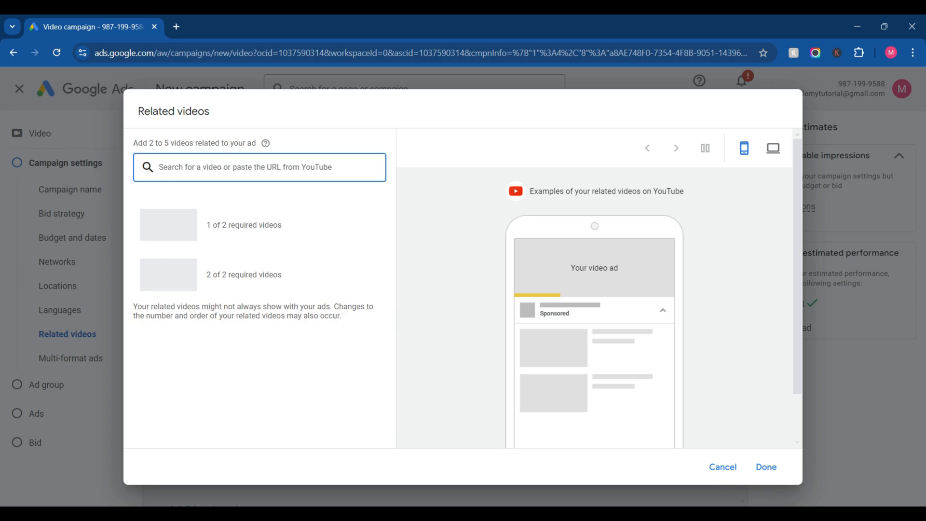
Step: Search for "webstory tutorial 2024" and select the Knowledge Hunger video "How To Create Web Story In 2024" as a related video
type("webs")
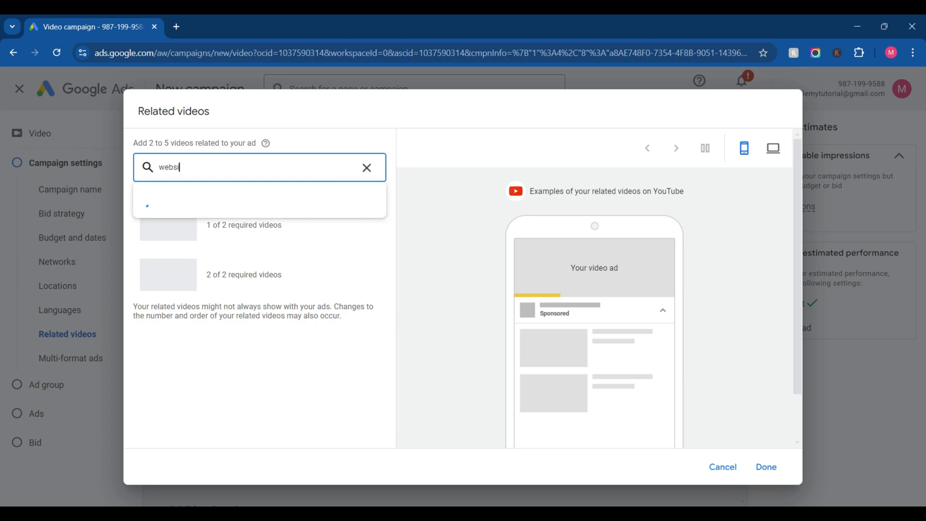
type("tory")
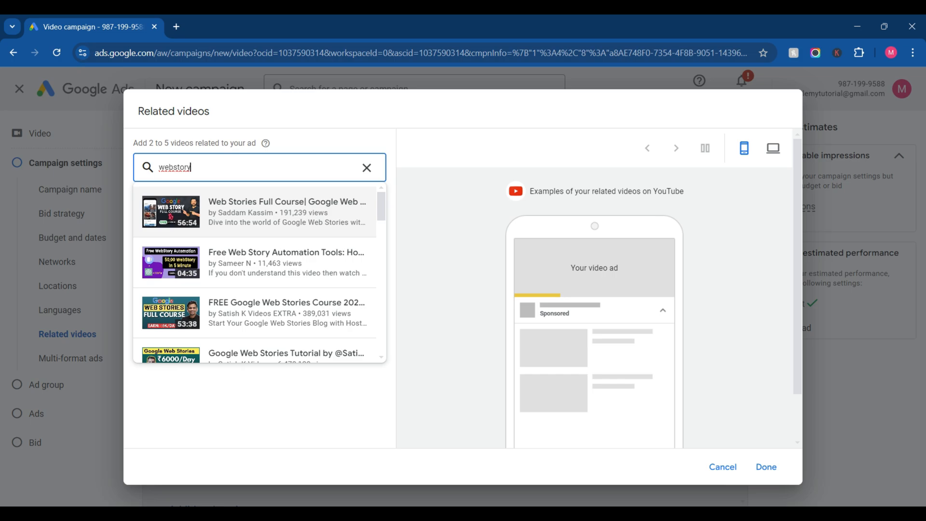
type(" tur")
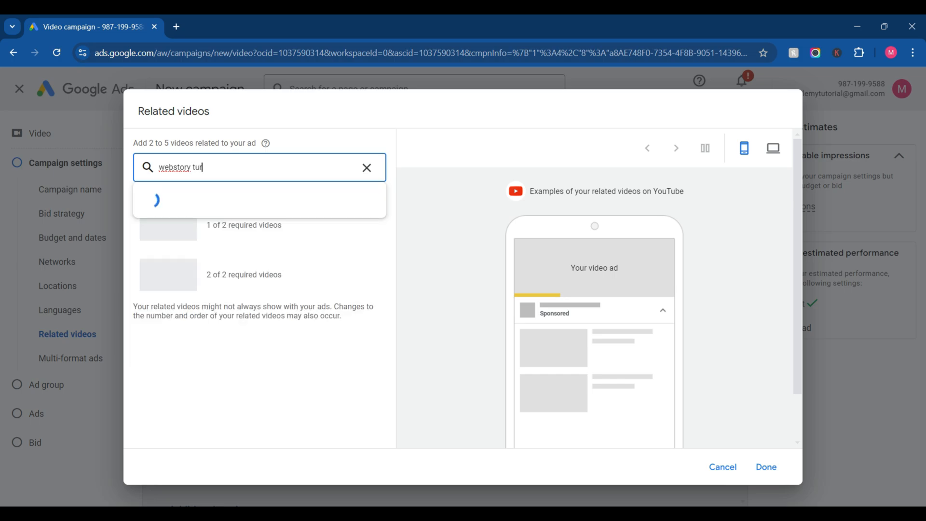
key("BackSpace")
type("to")
type("rial")
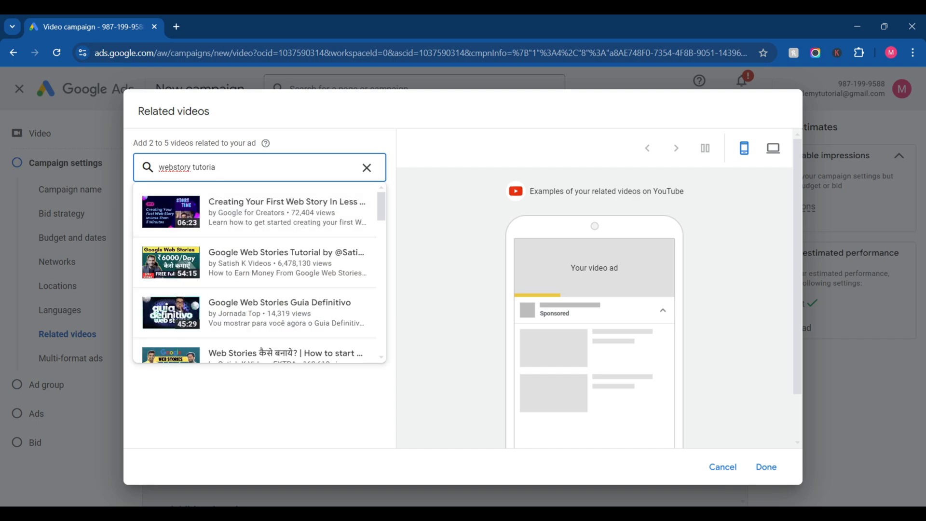
key("BackSpace")
key("BackSpace")
key("BackSpace")
key("BackSpace")
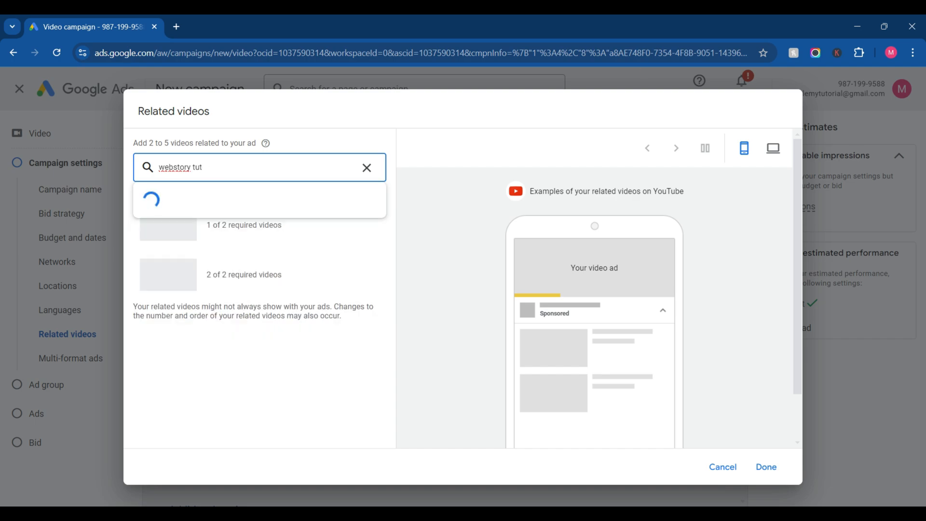
type("orial")
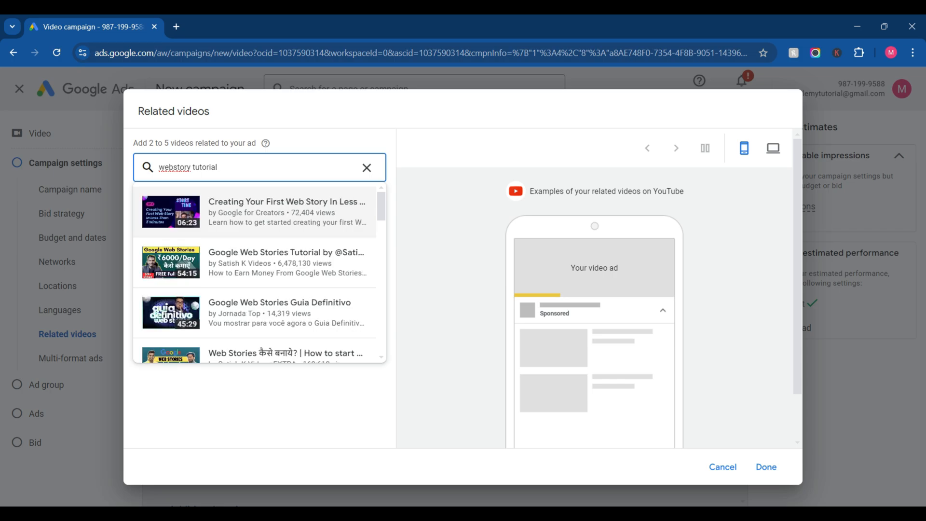
type(" 2024")
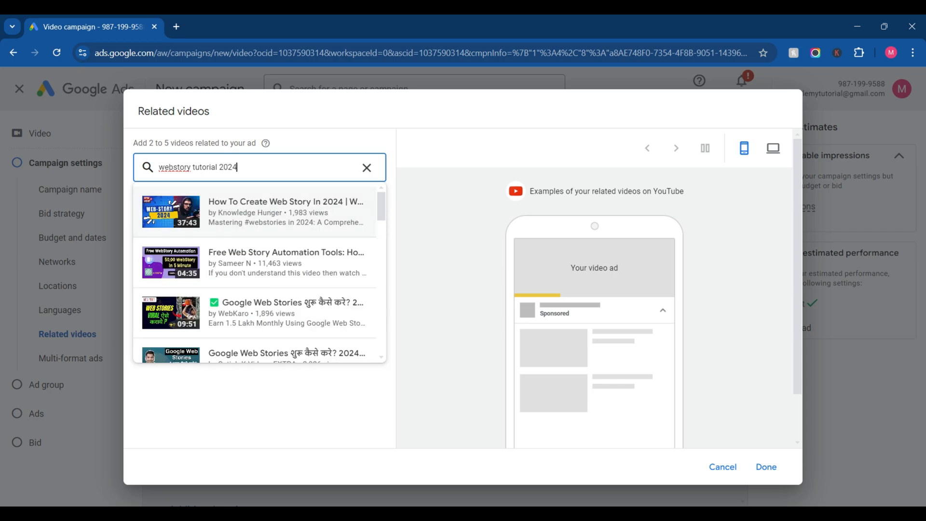
left_click(259, 212)
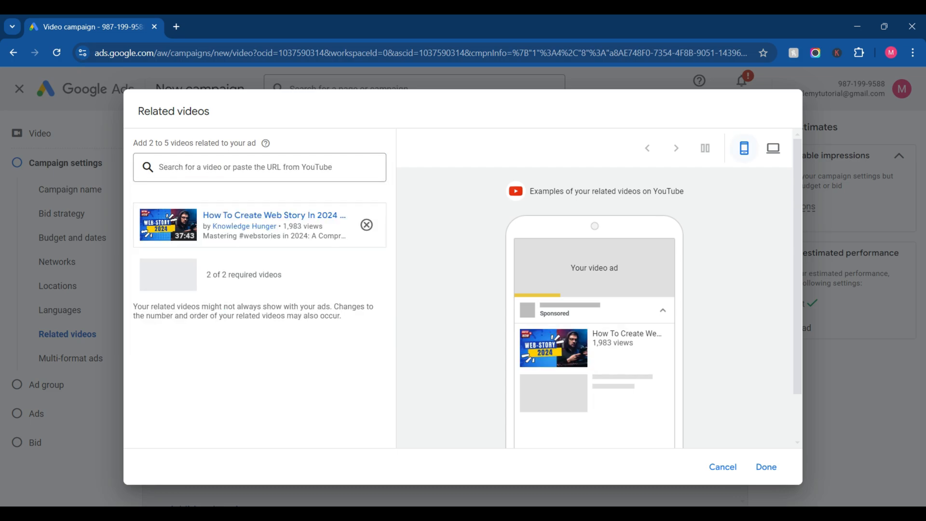
Step: Check the desktop and mobile previews of the related video, remove it and cancel adding related videos
left_click(773, 148)
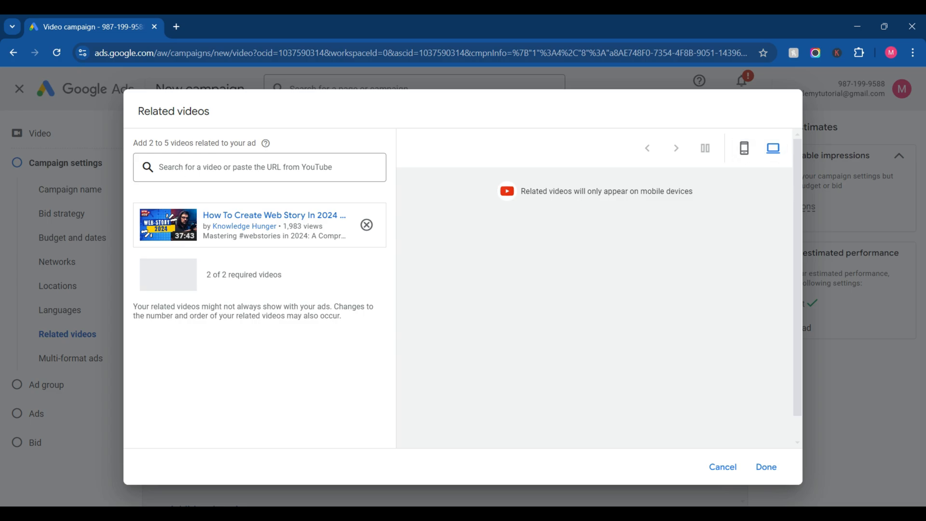
left_click(744, 148)
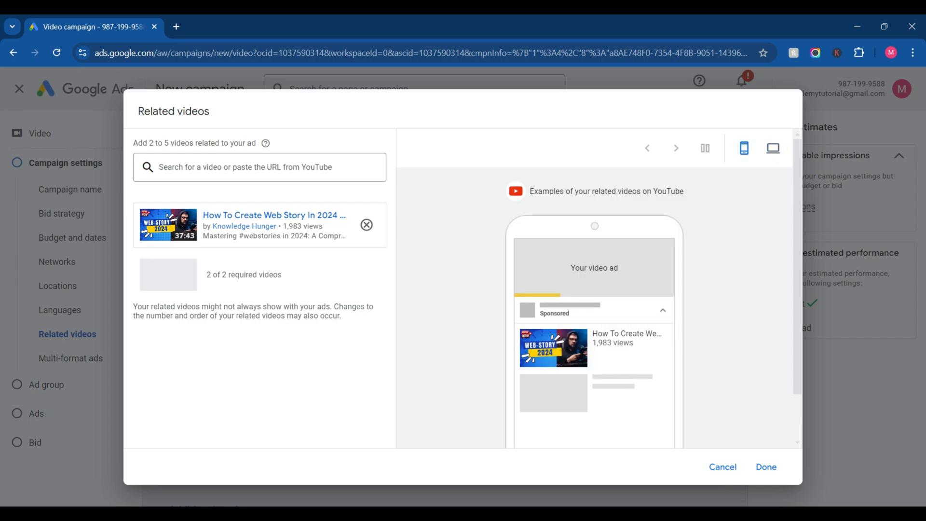
left_click(367, 225)
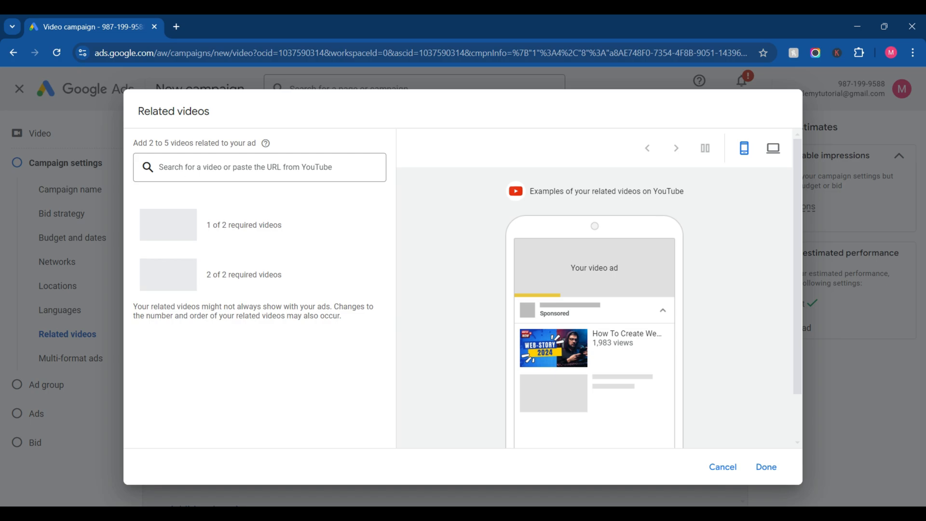
left_click(722, 466)
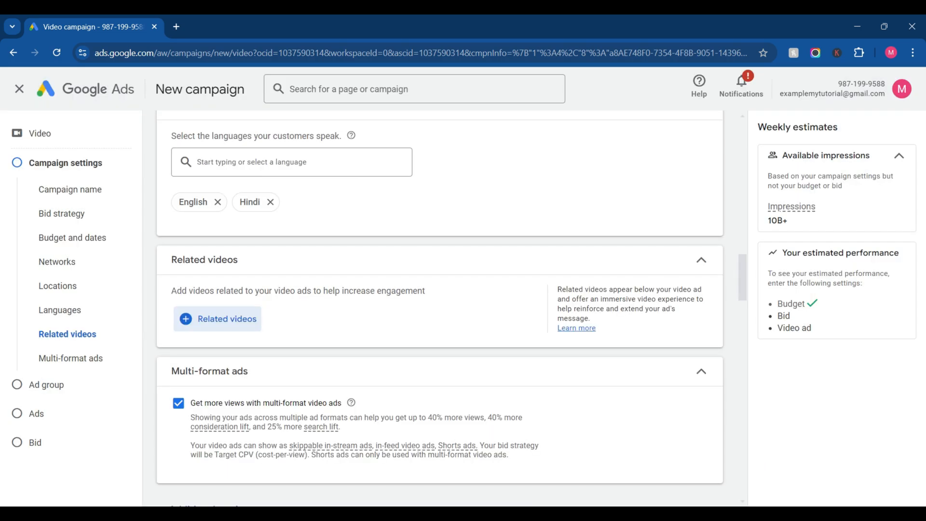
Step: Try turning off "Get more views with multi-format video ads" twice, enabling the option again each time
scroll(439, 308, "down", 3)
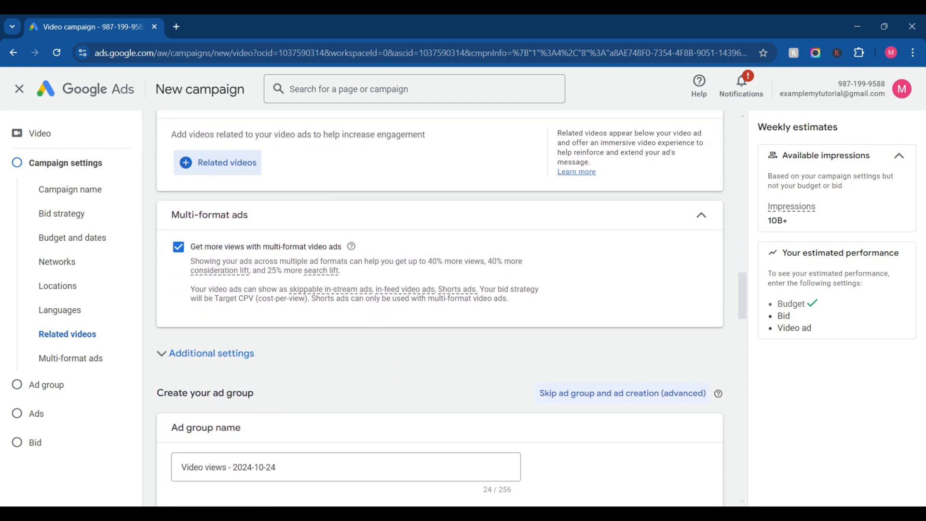
left_click(179, 247)
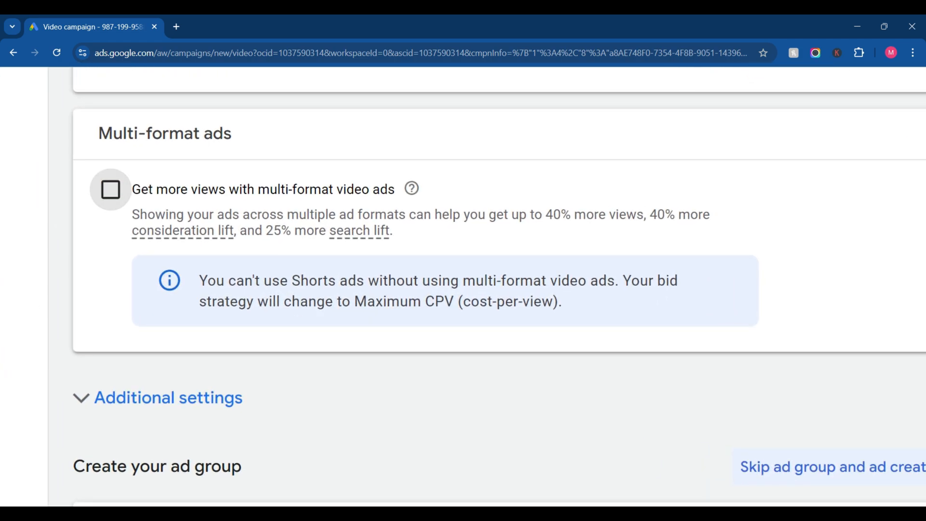
left_click(110, 189)
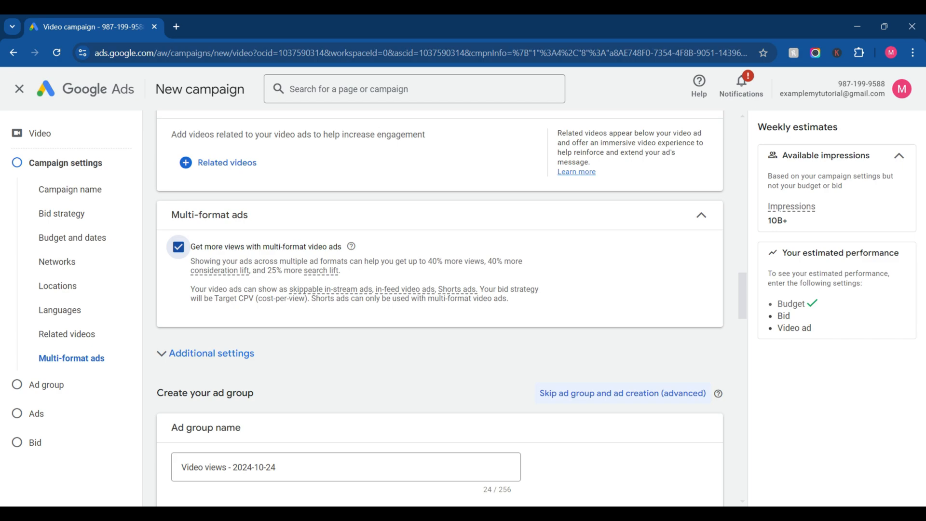
scroll(514, 230, "up", 3)
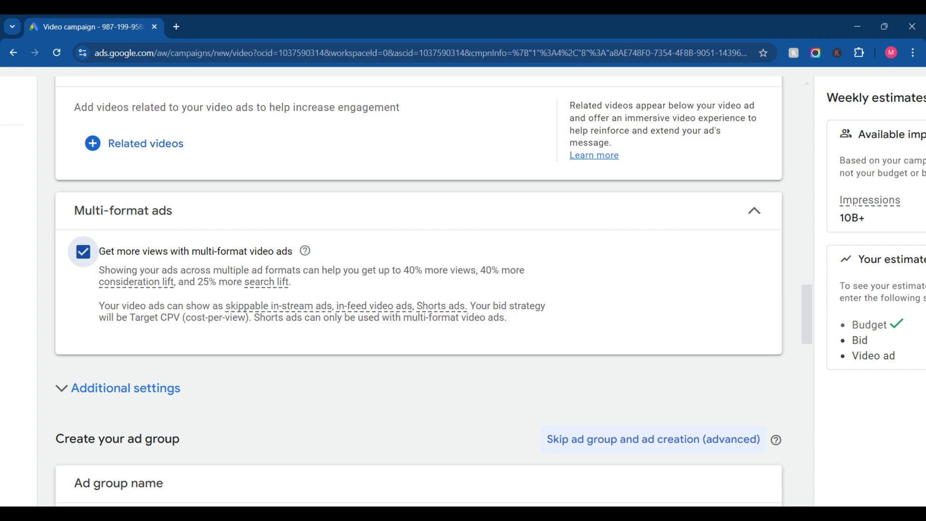
scroll(514, 231, "down", 3)
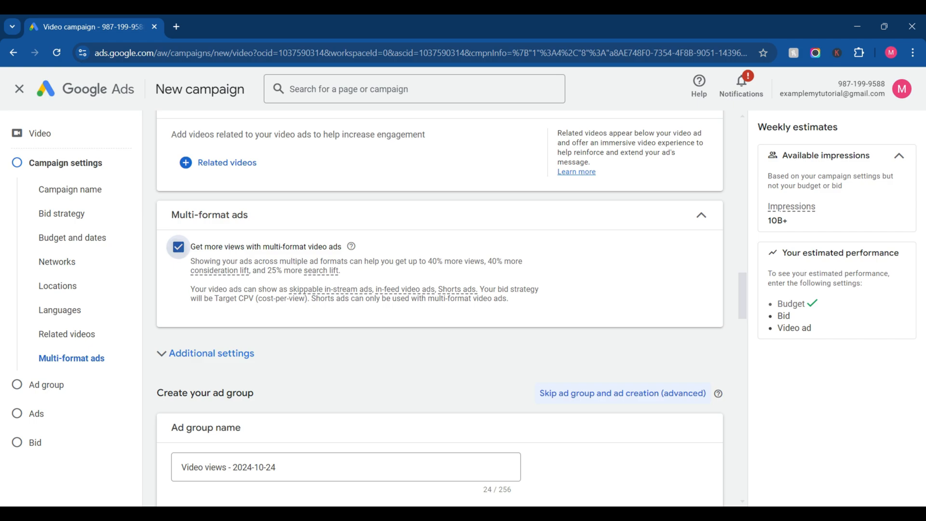
left_click(179, 247)
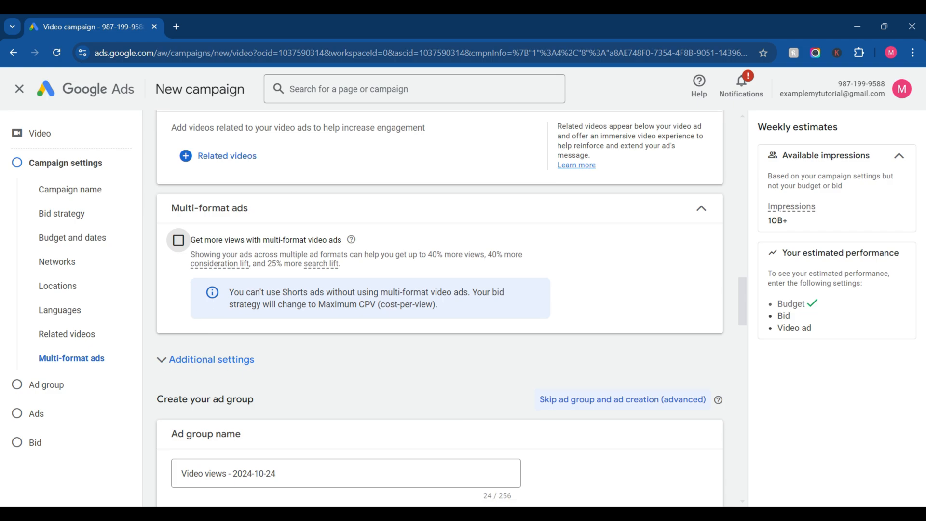
scroll(440, 309, "down", 6)
scroll(440, 308, "up", 9)
scroll(440, 309, "up", 1)
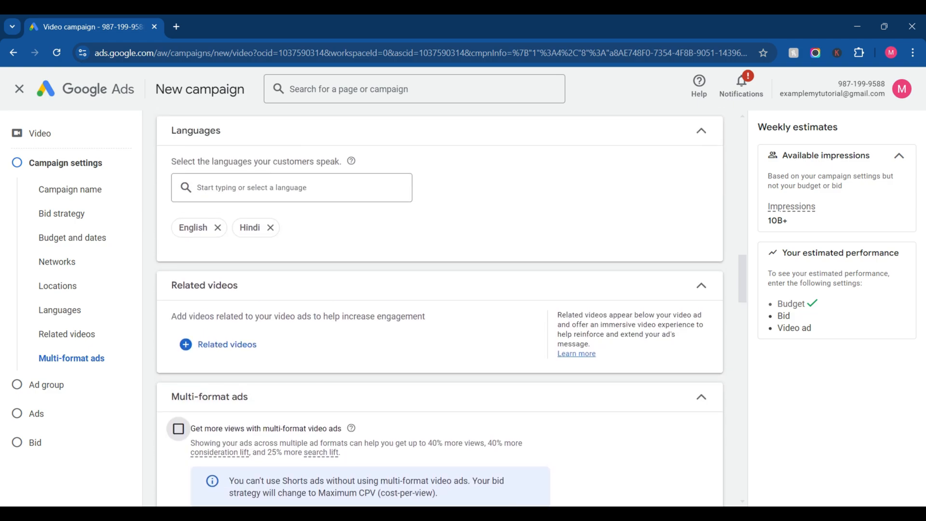
scroll(440, 309, "down", 3)
left_click(178, 270)
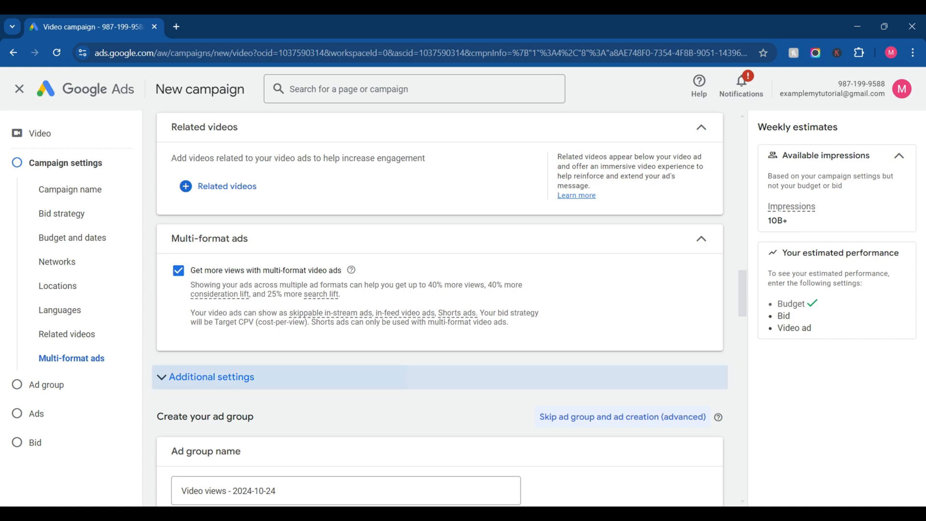
Step: Expand the campaign's additional settings and set Devices to "Set specific targeting for devices"
left_click(211, 377)
scroll(211, 377, "down", 1)
scroll(211, 378, "down", 2)
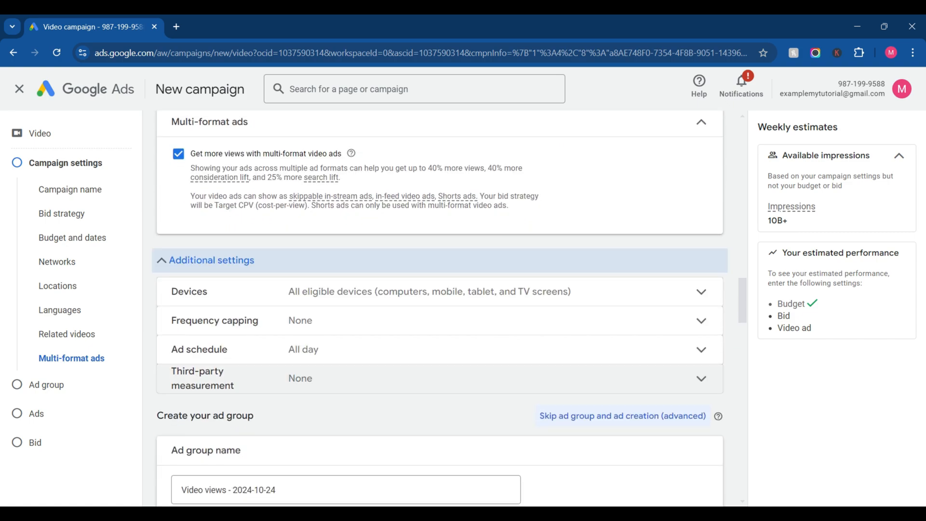
left_click(309, 292)
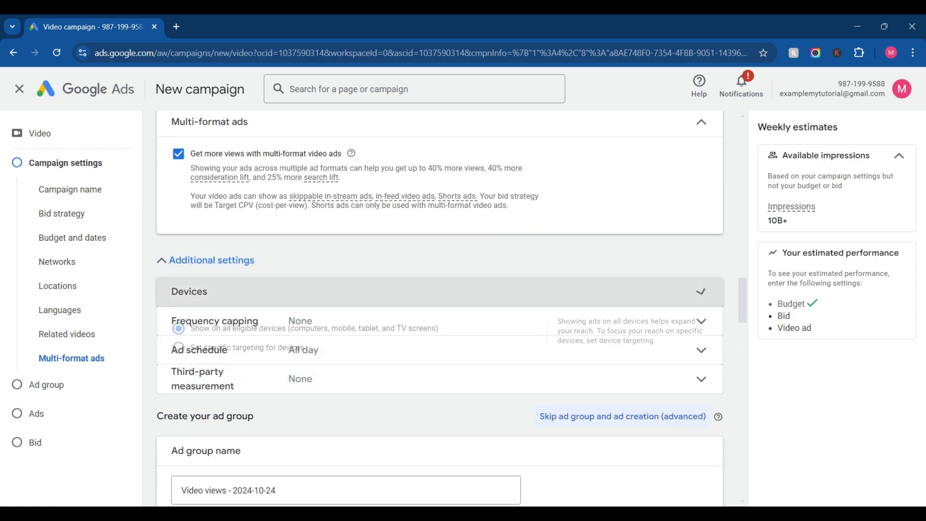
left_click(179, 357)
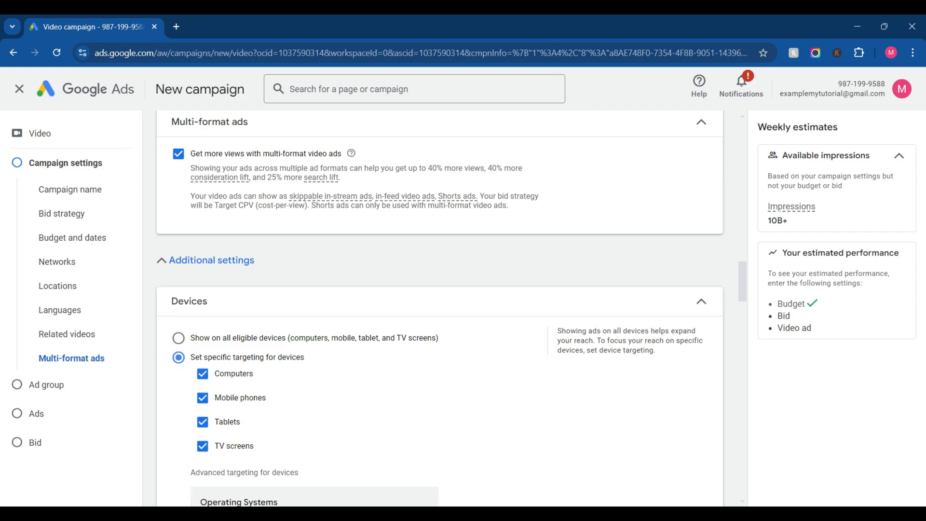
Step: Exclude TV screens from the device targeting, keeping computers, mobile phones and tablets selected, and collapse the Devices settings
scroll(203, 378, "down", 2)
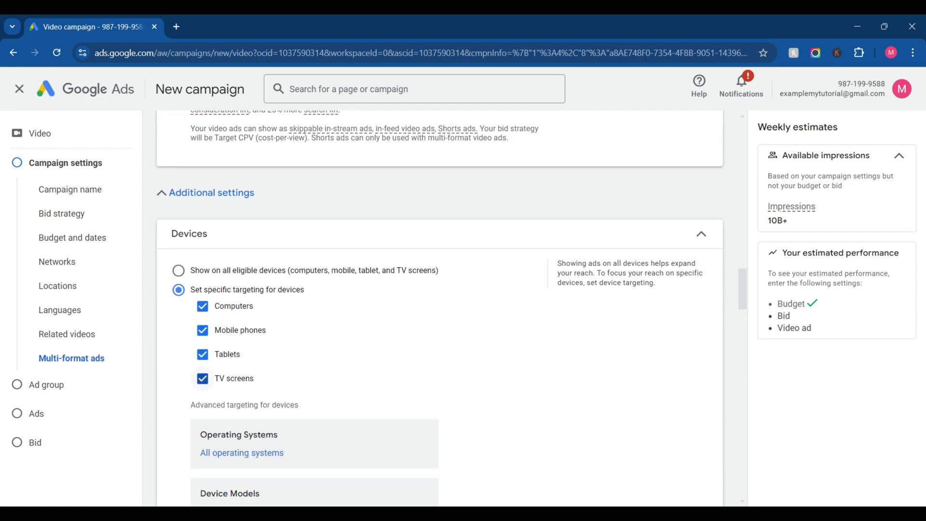
left_click(203, 378)
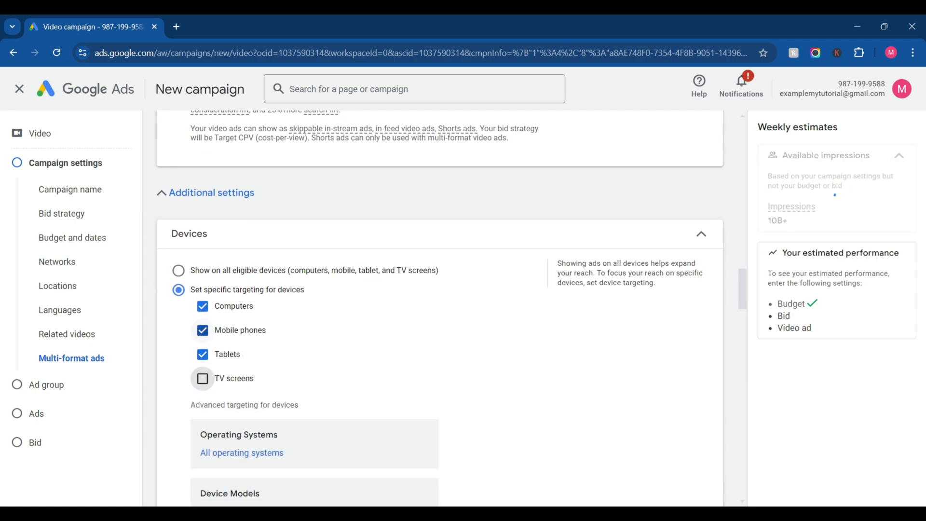
left_click(202, 306)
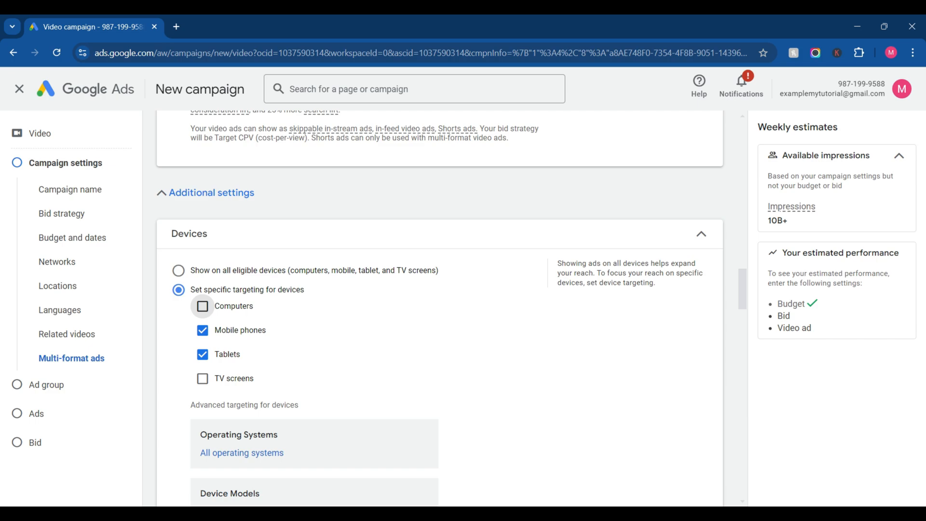
left_click(203, 306)
left_click(702, 234)
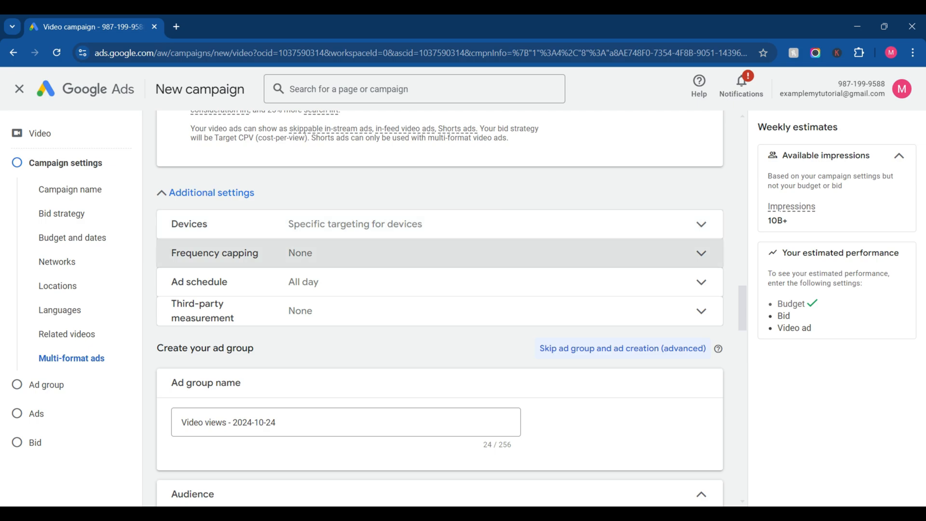
Step: Try the impression and view frequency caps, checking the frequency options of each, and turn both caps off again
left_click(439, 256)
left_click(178, 316)
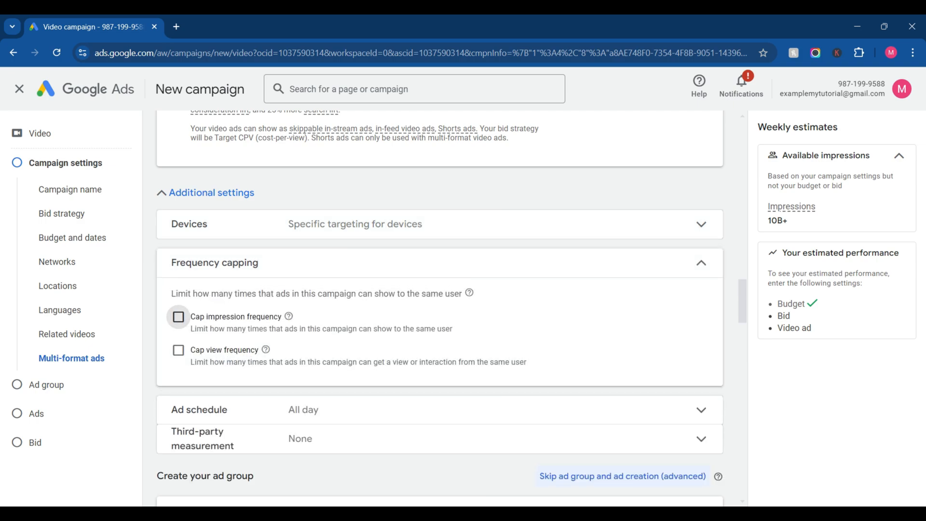
left_click(239, 374)
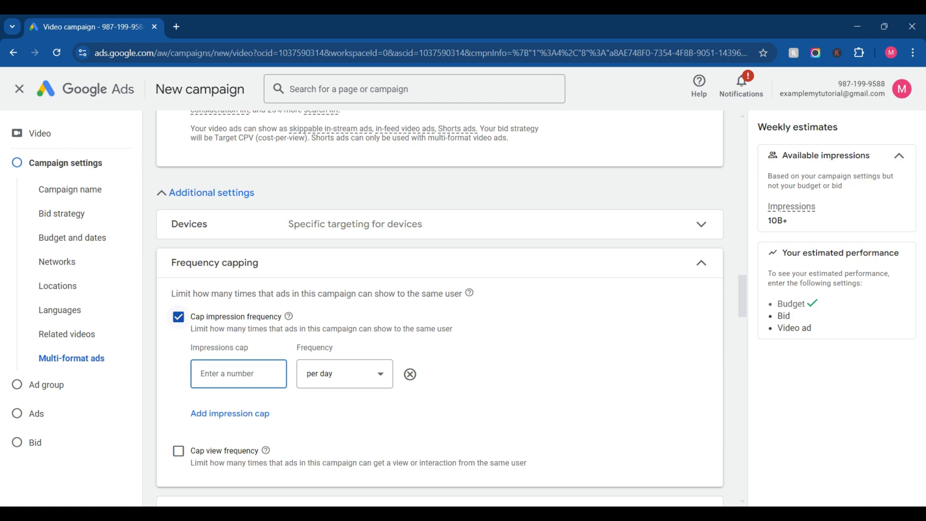
left_click(344, 373)
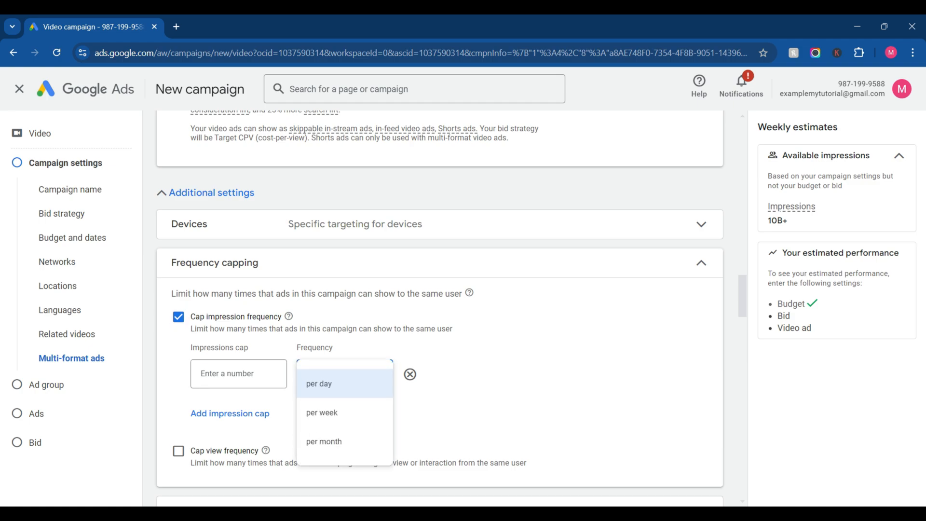
left_click(179, 317)
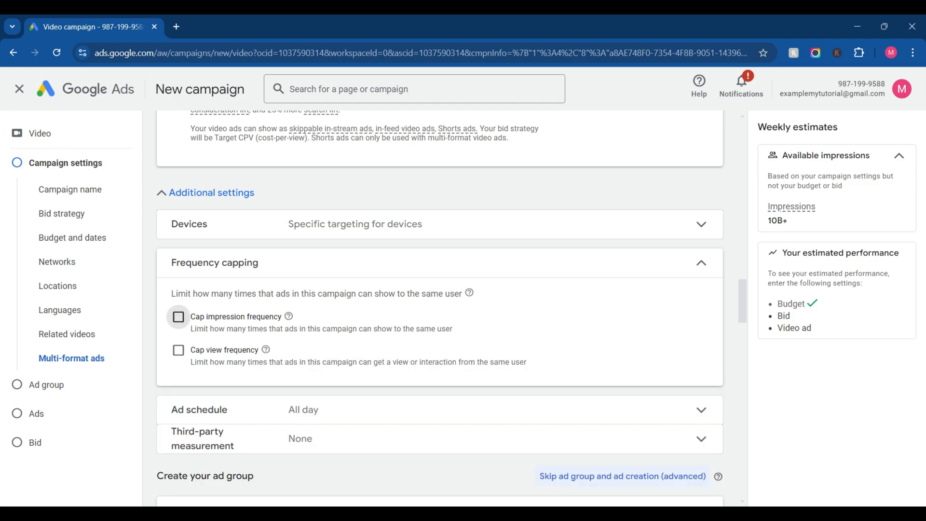
left_click(178, 349)
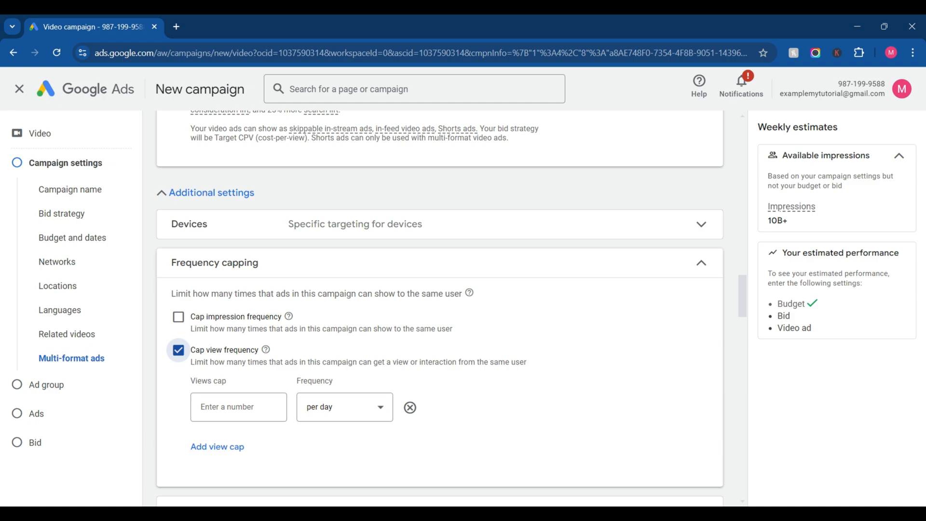
left_click(345, 407)
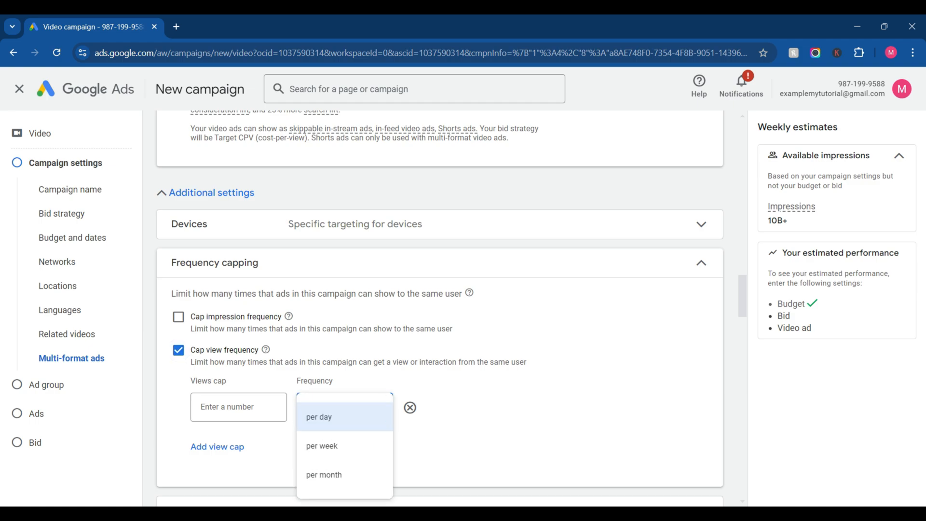
left_click(178, 351)
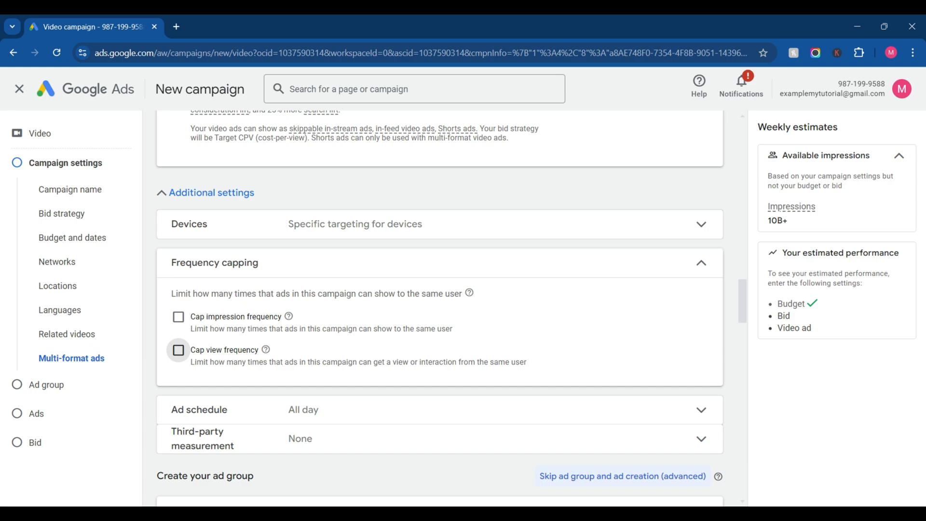
Step: Look at the campaign's ad schedule settings and collapse them again
scroll(439, 309, "down", 4)
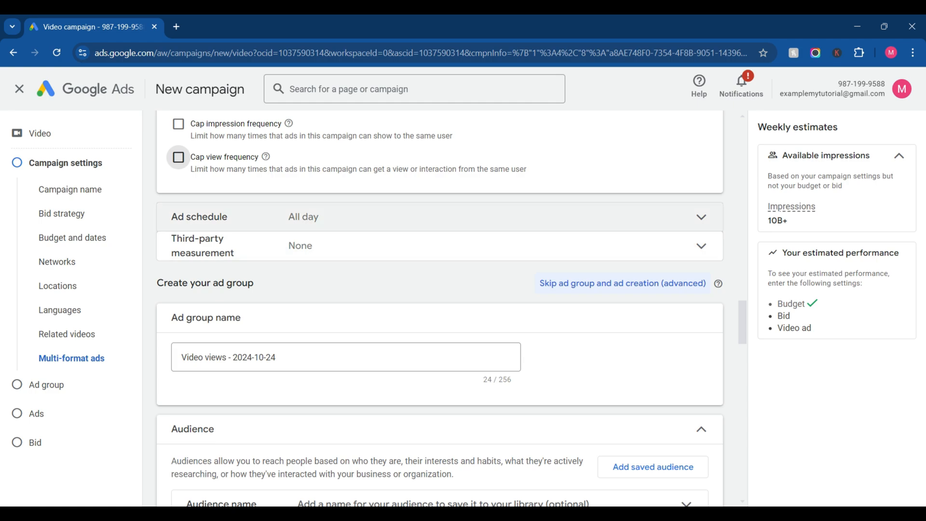
left_click(439, 217)
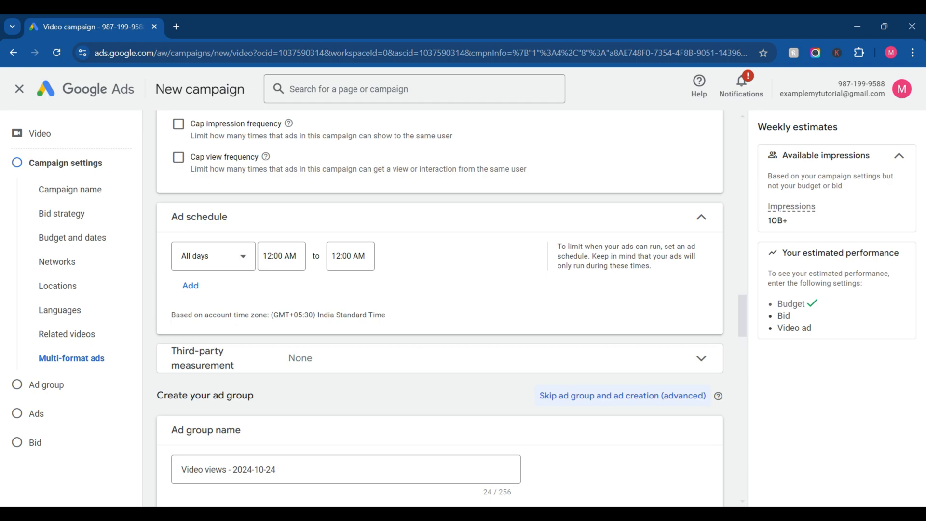
left_click(440, 217)
scroll(440, 309, "down", 3)
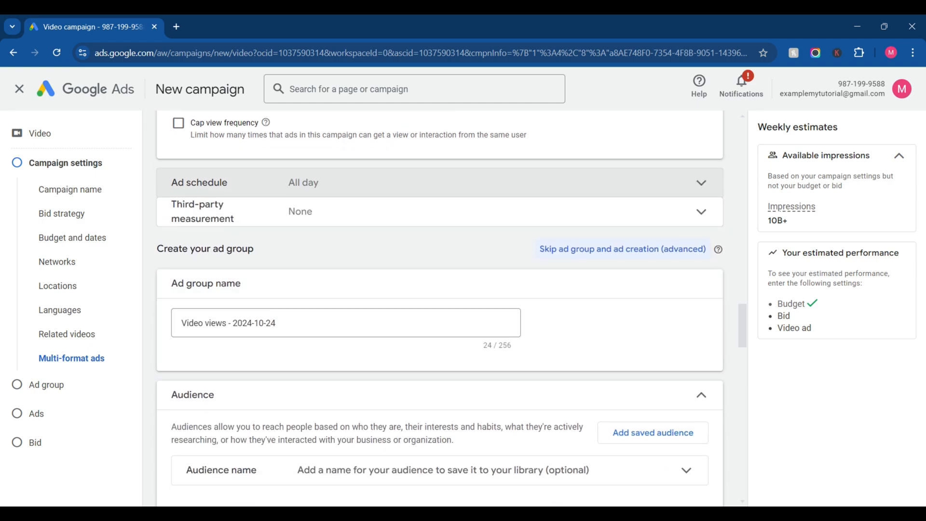
scroll(440, 308, "down", 1)
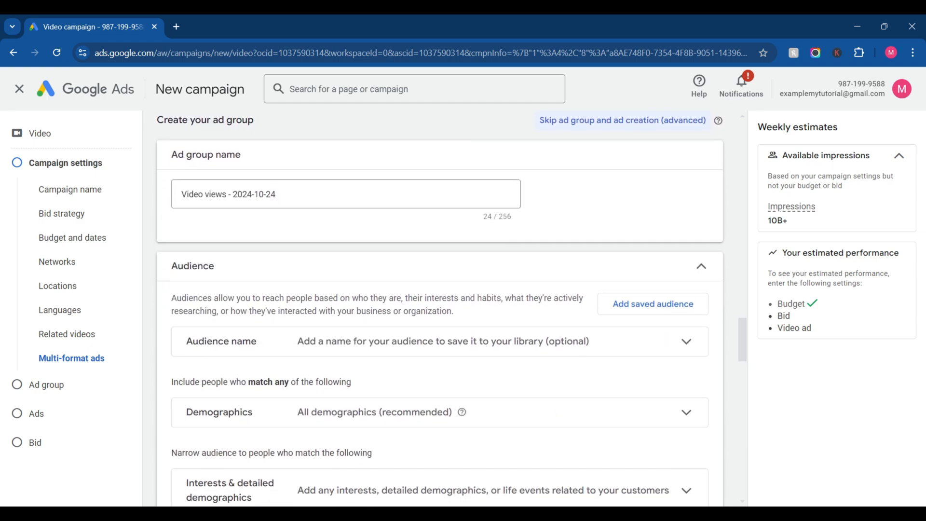
scroll(440, 309, "down", 2)
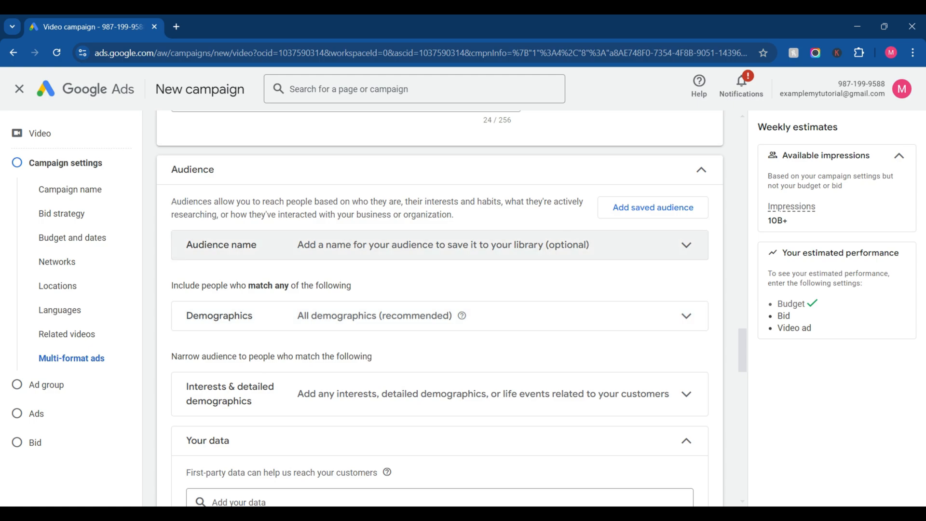
left_click(440, 244)
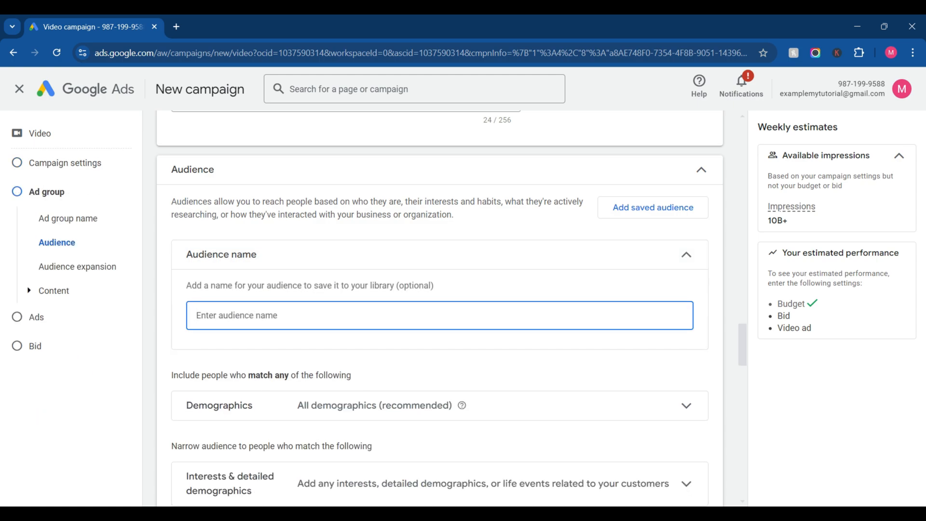
type("mba")
key("BackSpace")
key("BackSpace")
type("ex")
key("BackSpace")
key("BackSpace")
key("BackSpace")
key("BackSpace")
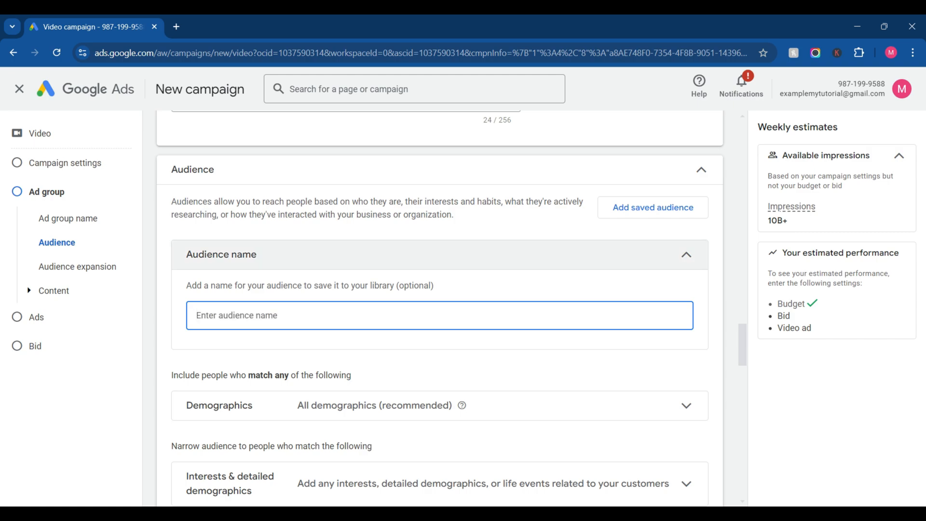
left_click(687, 254)
Step: Limit the audience demographics to female and male, ages 25 to 44, excluding unknown gender and unknown age
left_click(333, 318)
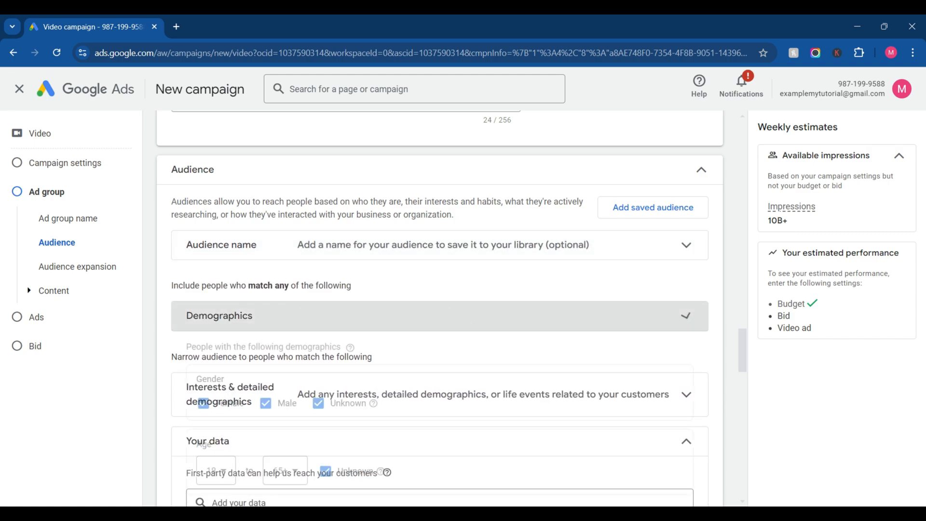
scroll(333, 321, "down", 2)
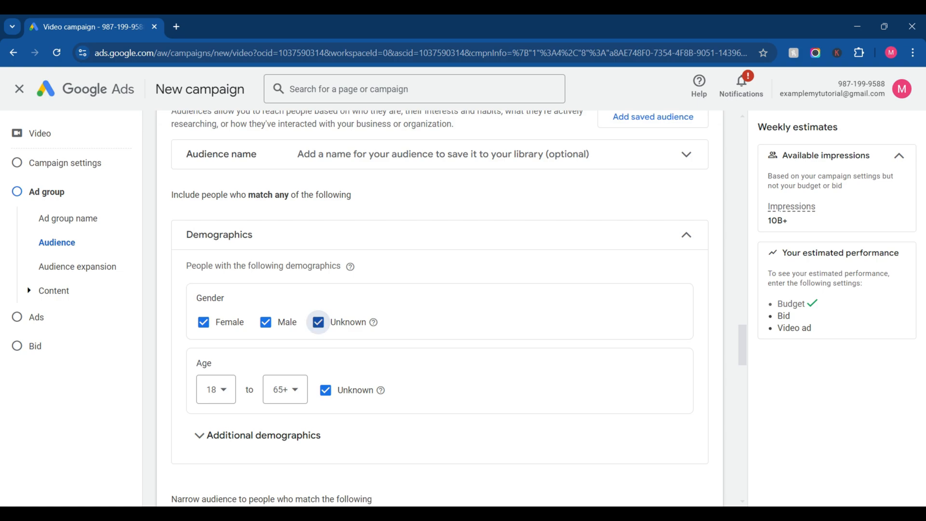
left_click(319, 321)
left_click(215, 389)
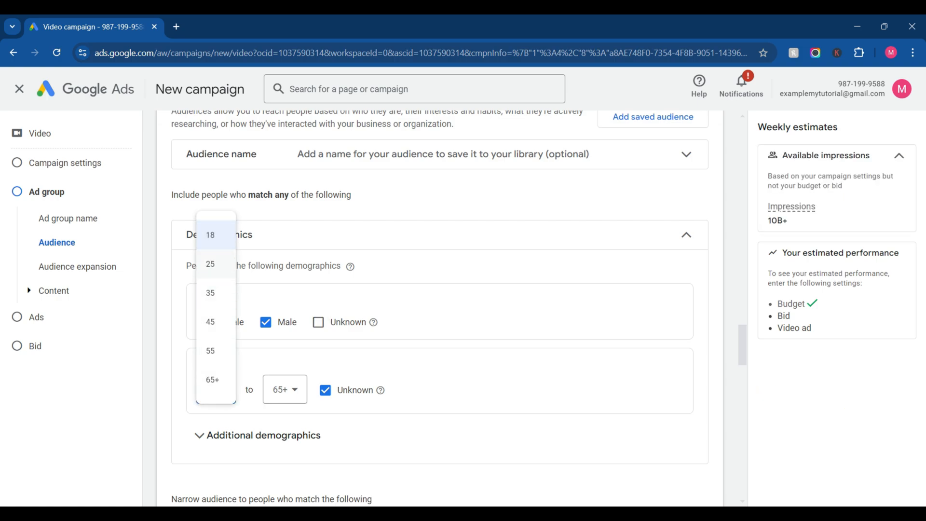
left_click(211, 264)
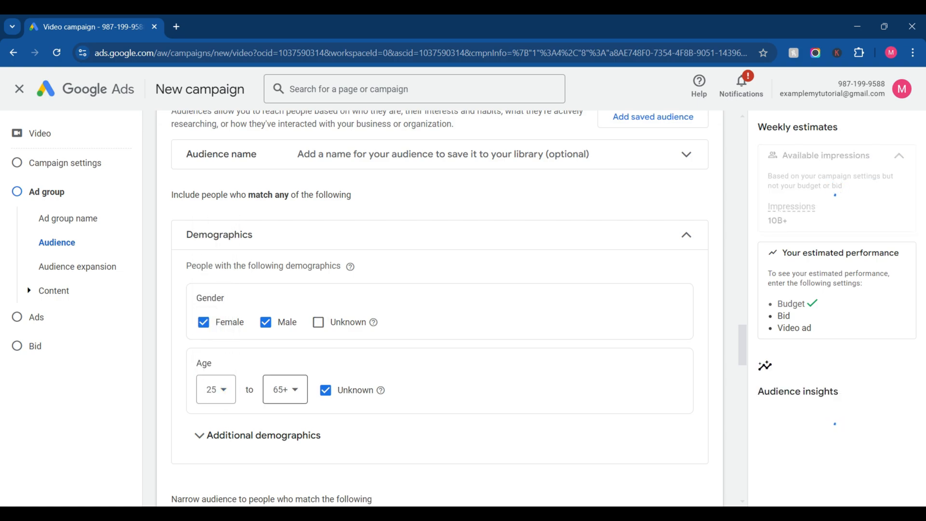
left_click(285, 389)
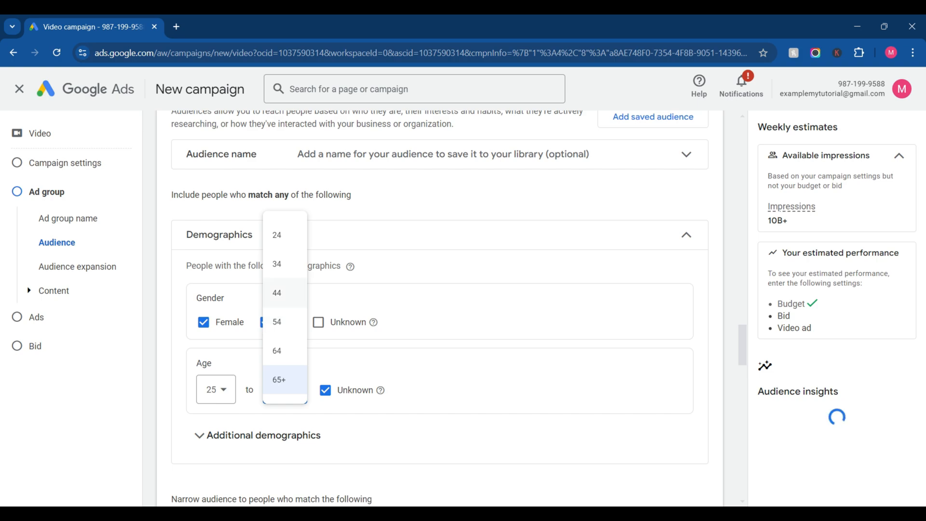
left_click(279, 292)
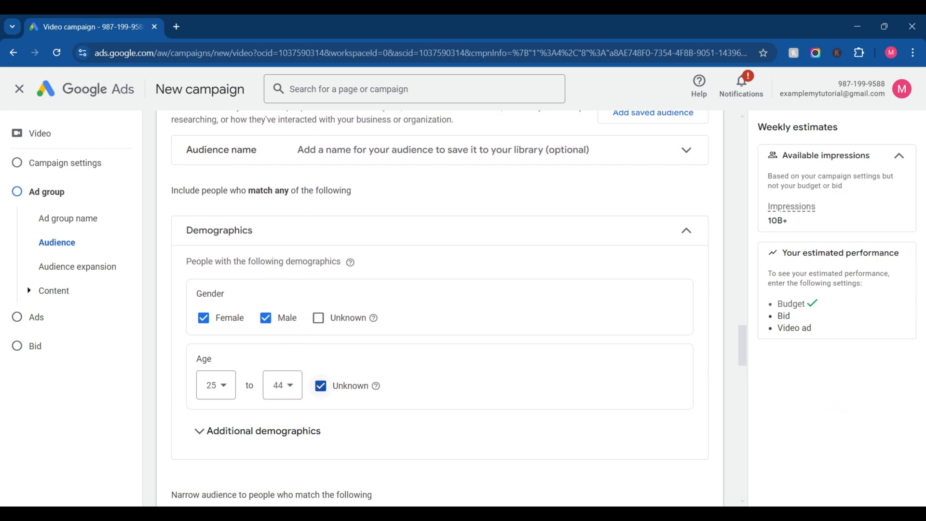
left_click(321, 385)
Step: Exclude unknown parental status in the additional demographics, keeping parents and non-parents included, and collapse the section
scroll(321, 386, "down", 3)
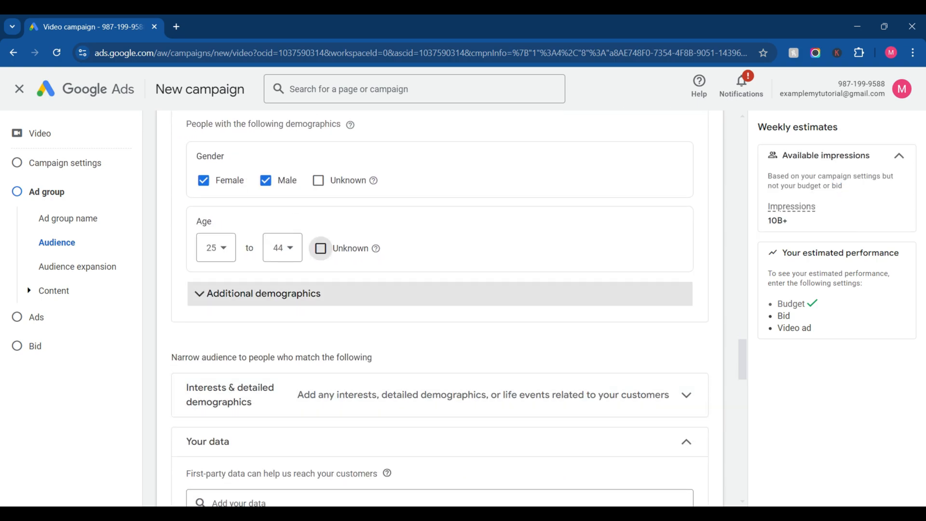
left_click(289, 294)
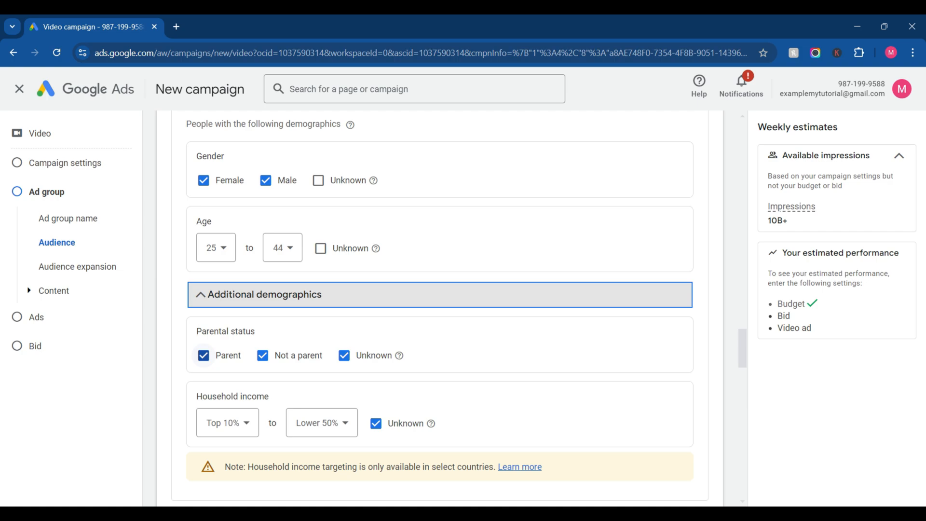
left_click(203, 355)
left_click(343, 356)
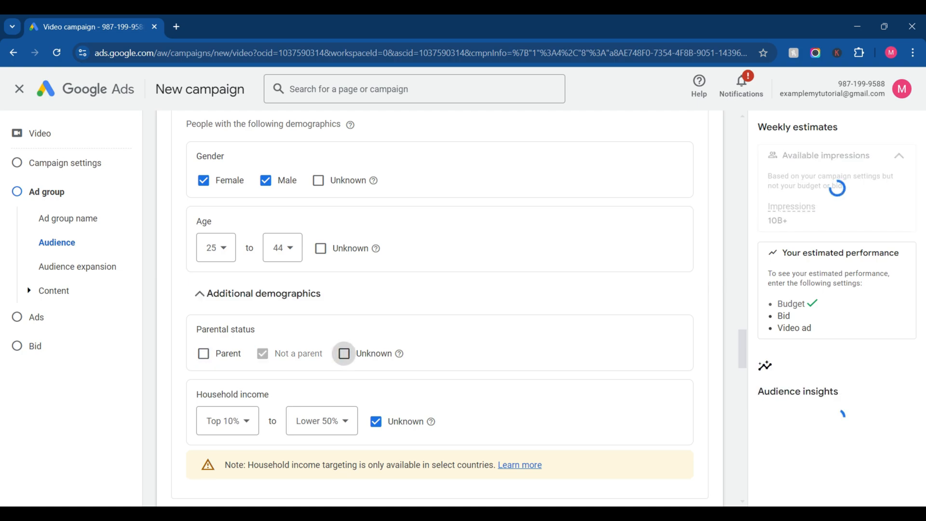
left_click(204, 354)
left_click(271, 294)
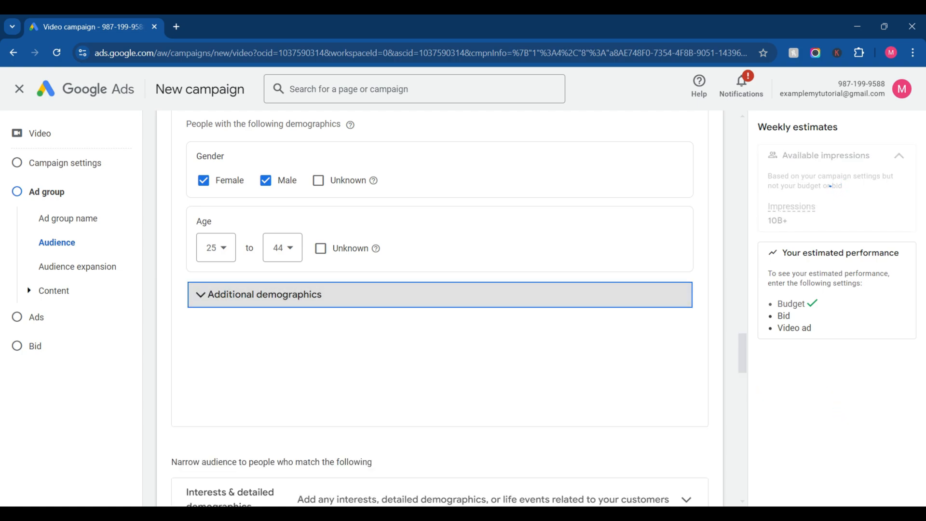
Step: Add the audience interests Web Design & Development, SEO & SEM Services, Sales & Marketing Jobs, and Advertising & Marketing Services
scroll(270, 289, "down", 3)
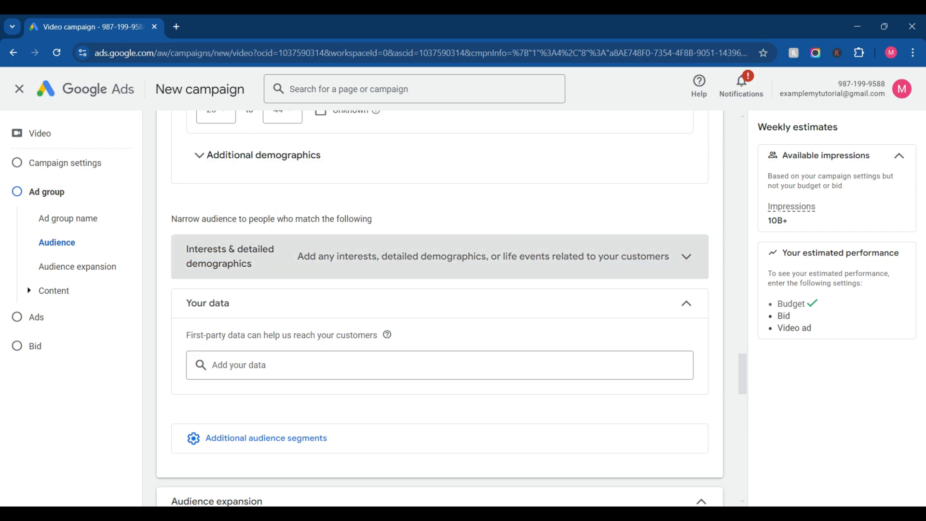
left_click(280, 257)
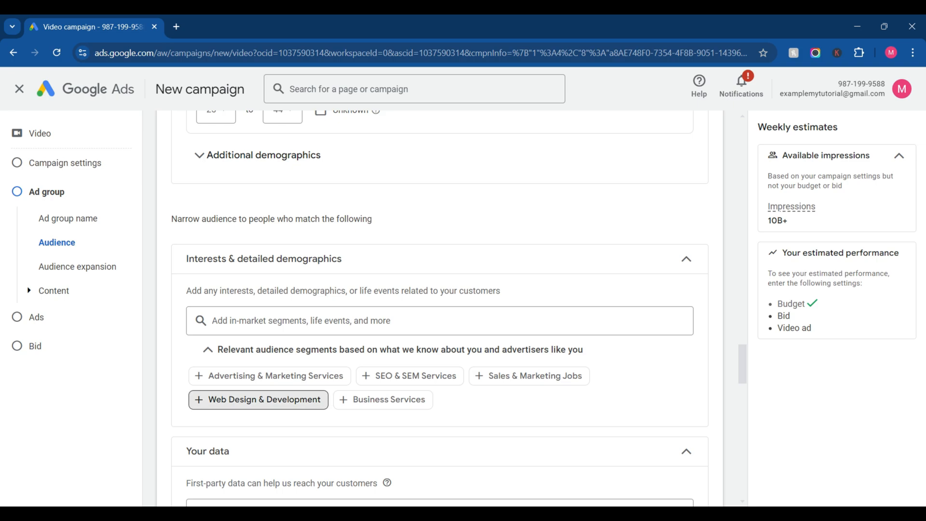
left_click(258, 400)
left_click(410, 416)
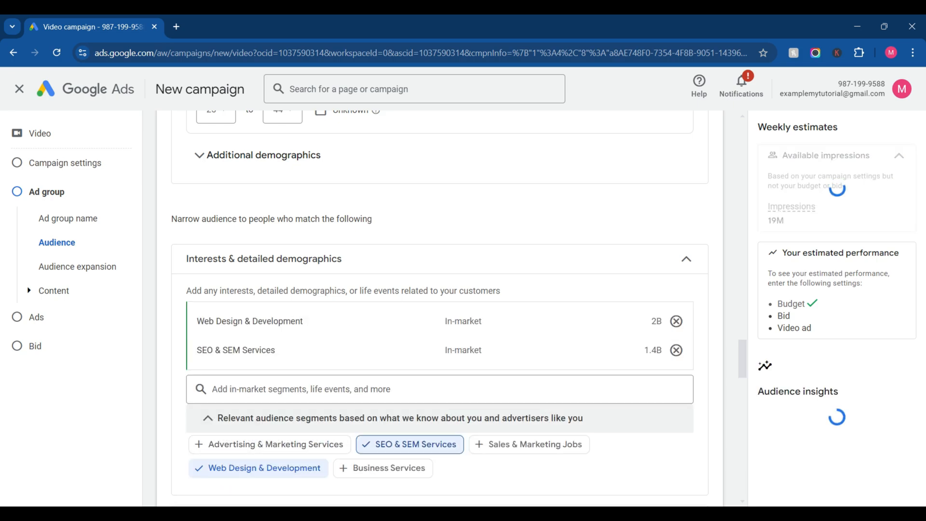
left_click(529, 445)
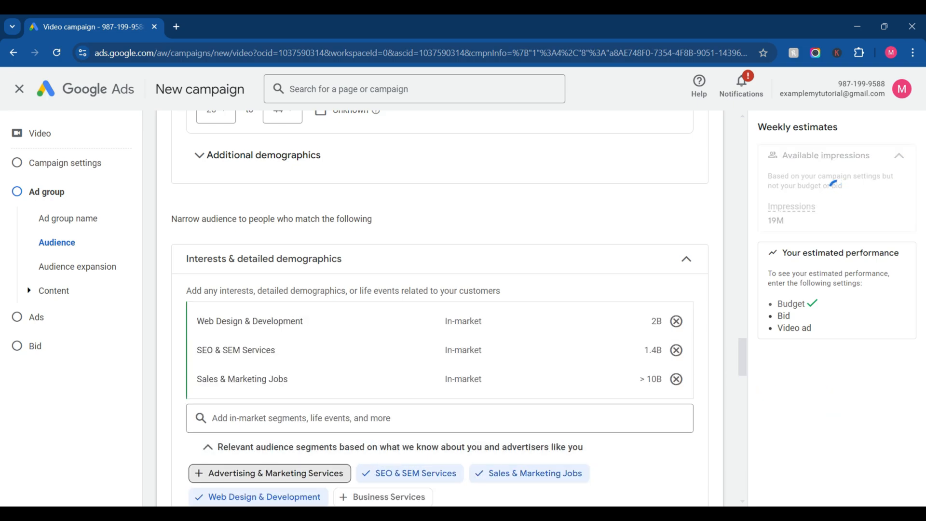
left_click(270, 473)
scroll(440, 309, "down", 5)
scroll(440, 308, "down", 3)
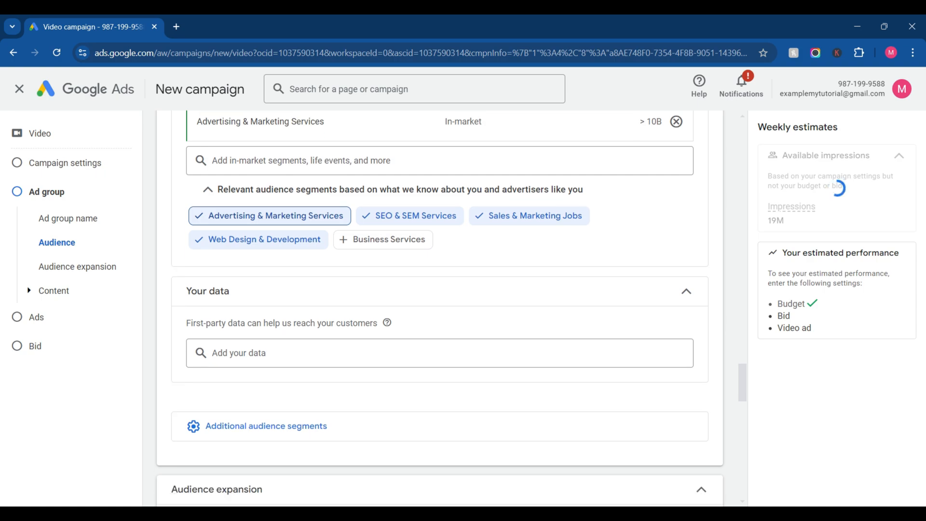
scroll(440, 309, "down", 1)
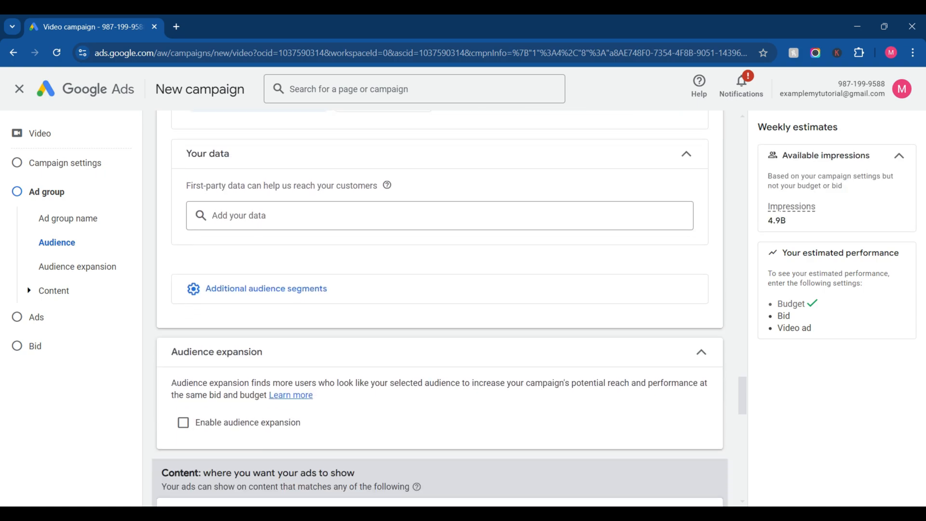
scroll(439, 309, "down", 3)
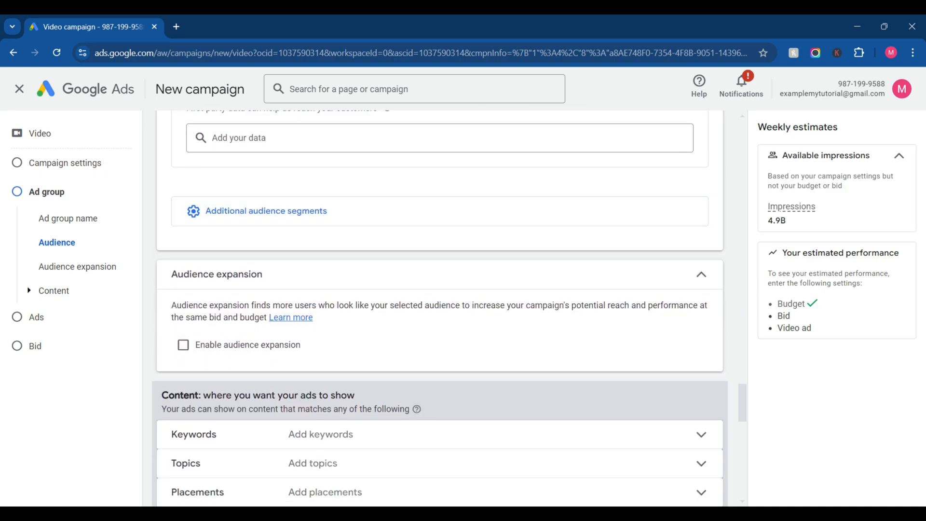
Step: Show the custom search terms and exclusions sections from the ad group's additional audience segments
scroll(440, 309, "down", 1)
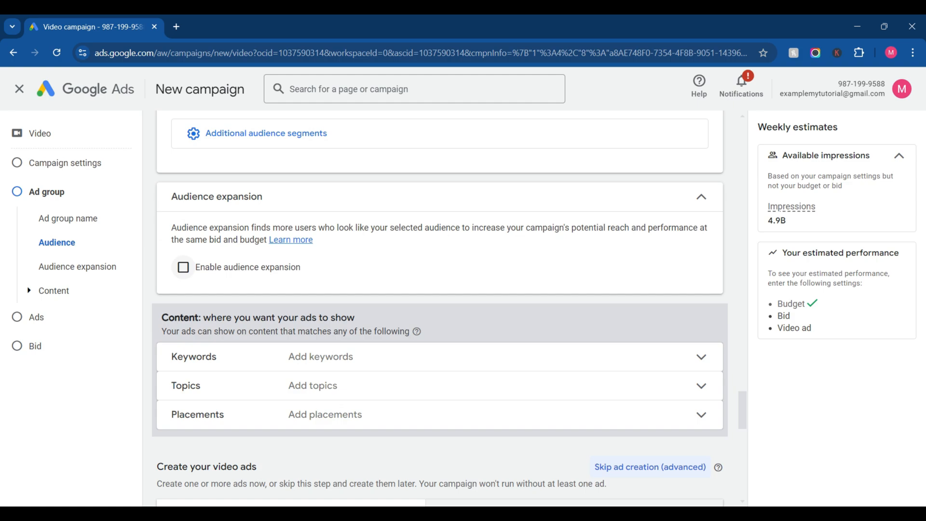
scroll(440, 308, "up", 2)
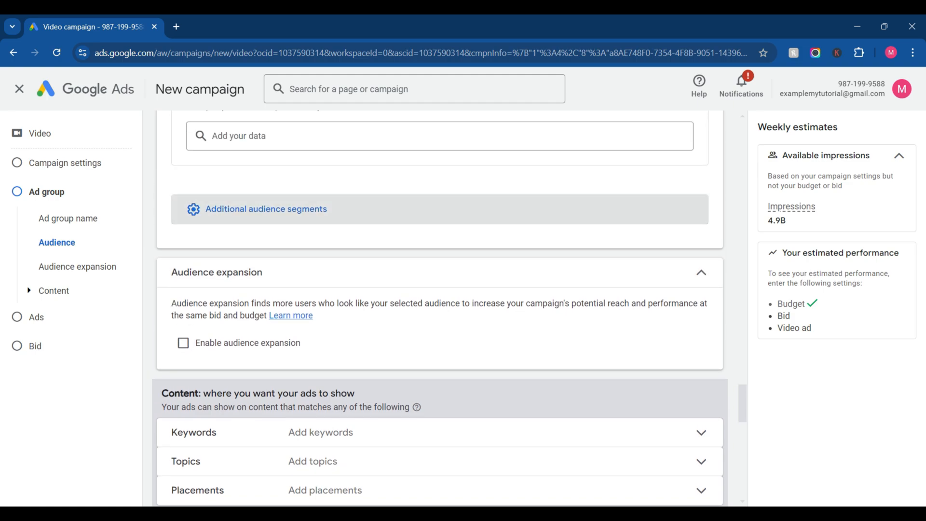
left_click(267, 208)
left_click(242, 238)
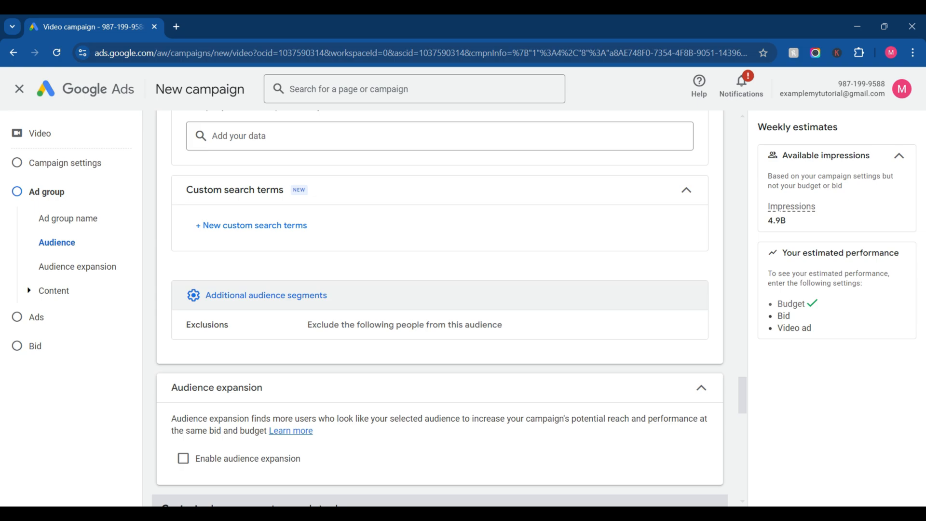
left_click(309, 324)
scroll(309, 325, "down", 4)
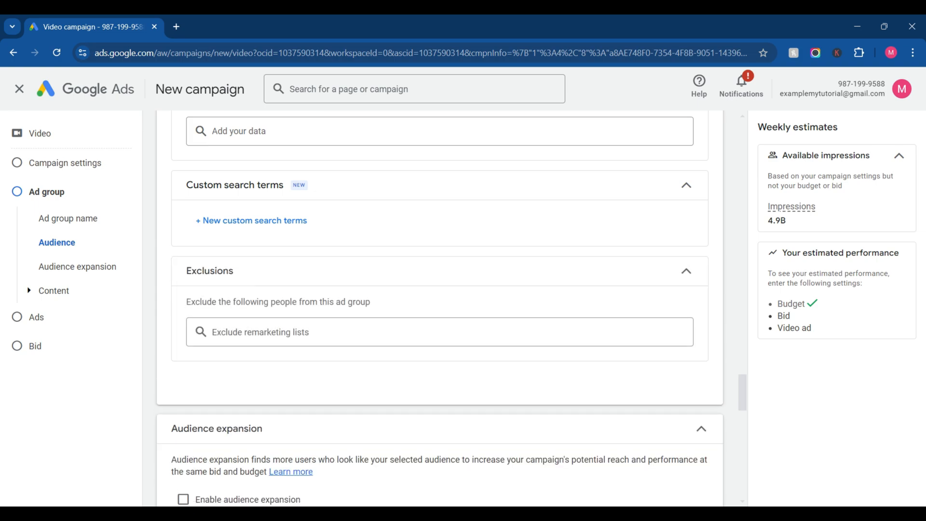
Step: Search the ad group's content topics for "digital" and clear the search
scroll(309, 313, "down", 3)
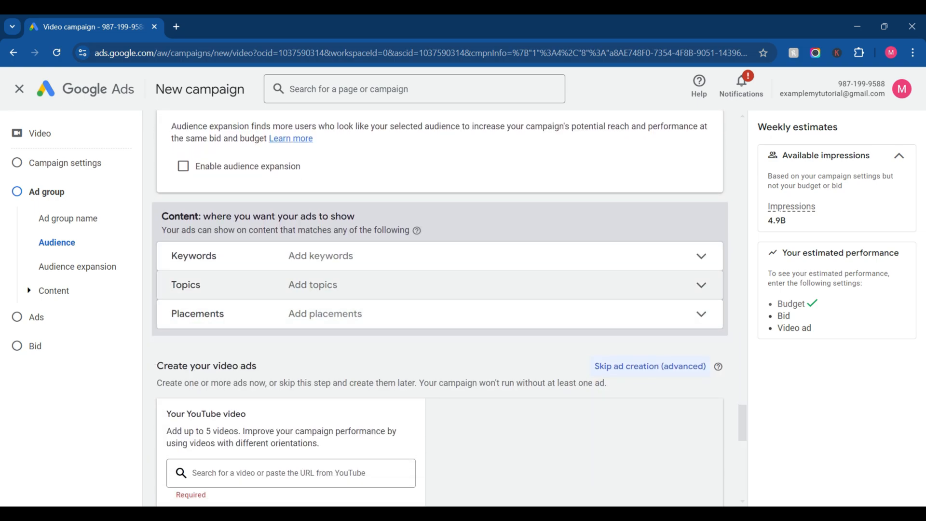
left_click(313, 285)
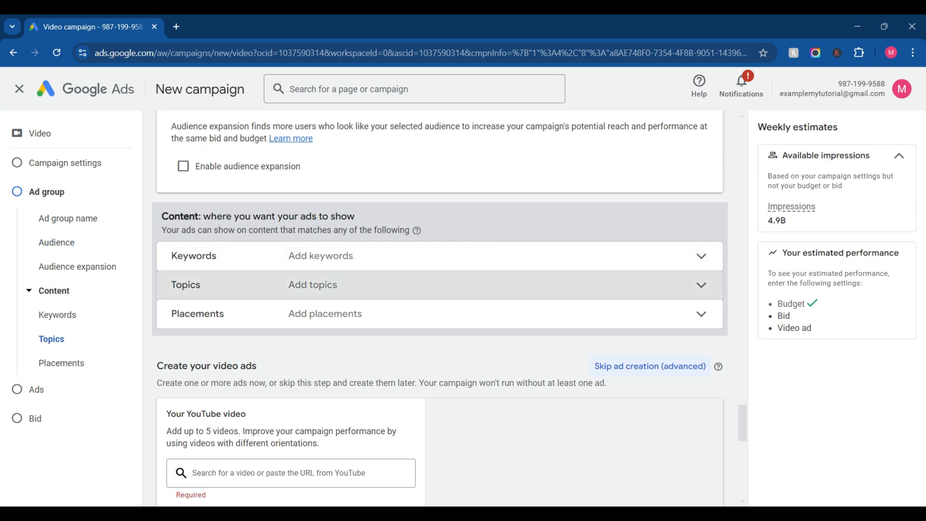
left_click(308, 385)
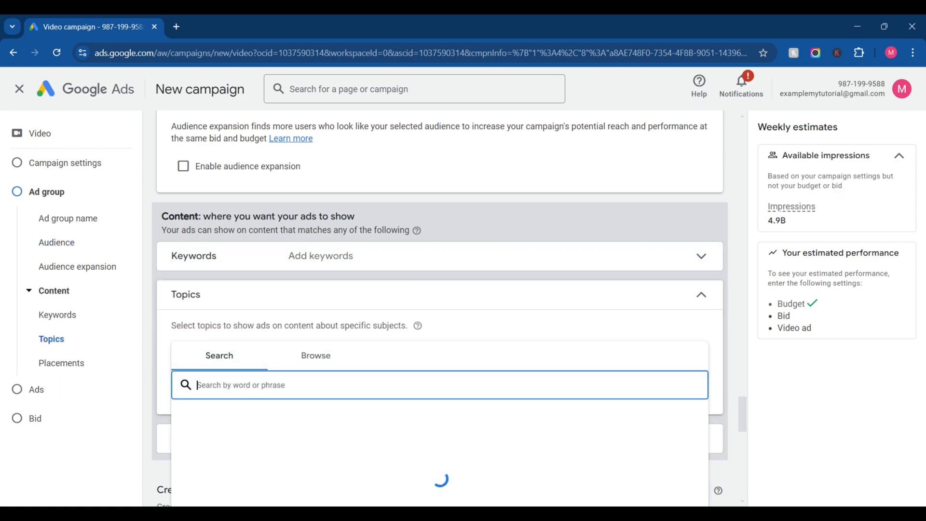
type("d")
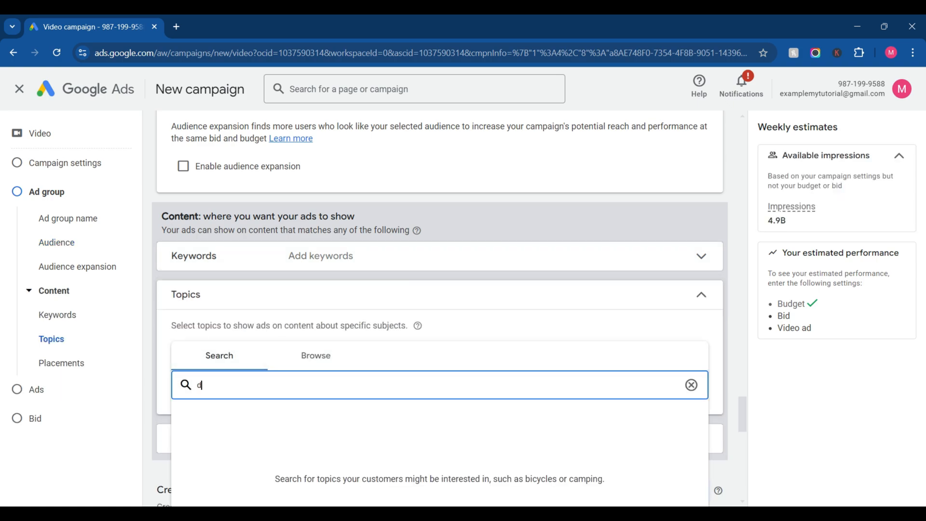
type("igital")
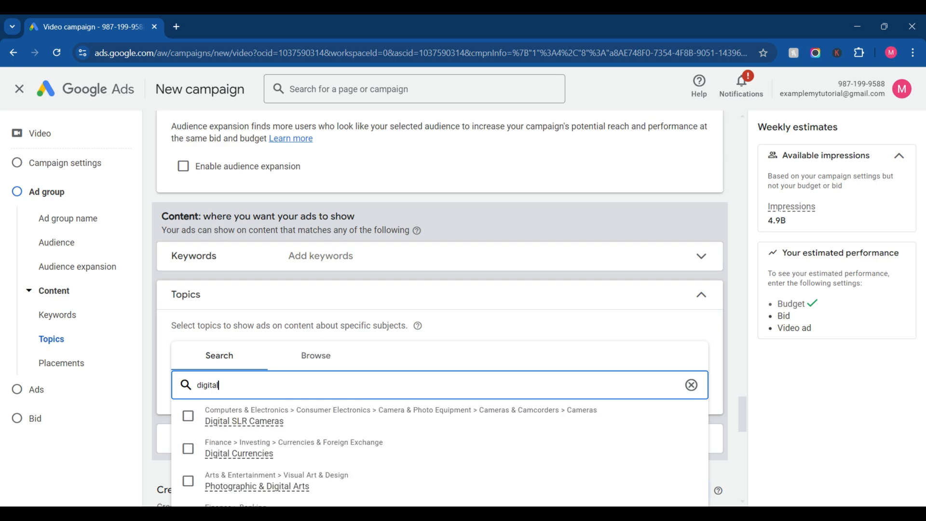
scroll(309, 386, "down", 2)
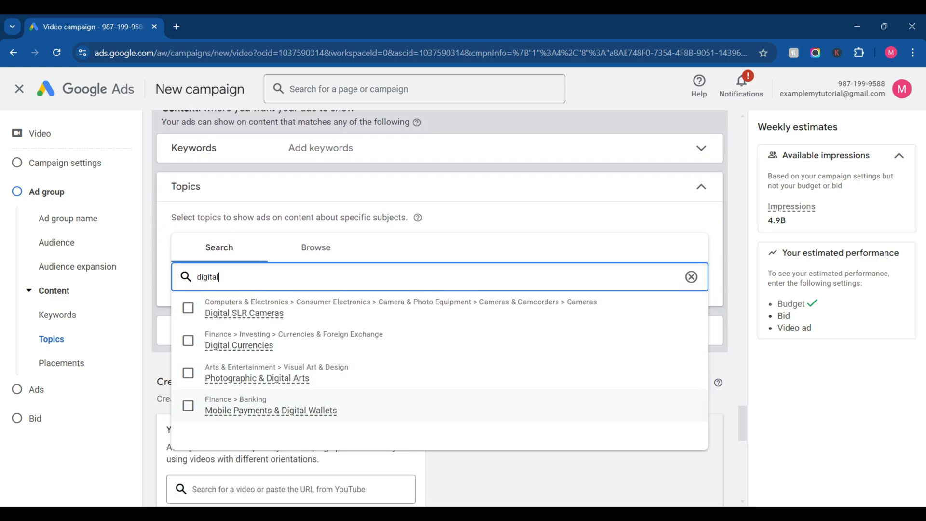
key("BackSpace")
key("BackSpace")
key("BackSpace")
key("BackSpace")
key("BackSpace")
key("BackSpace")
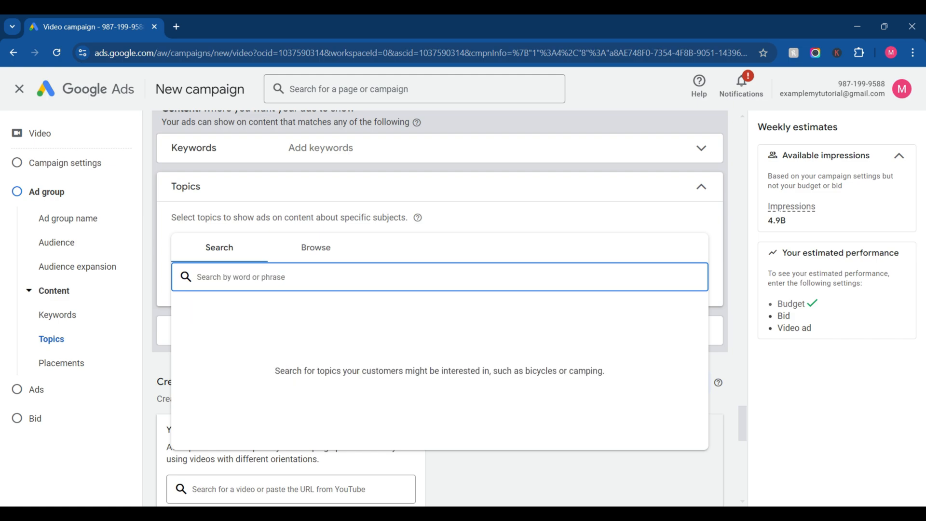
Step: Search the ad group's content topics for "soft" and clear the search without selecting a topic
type("so")
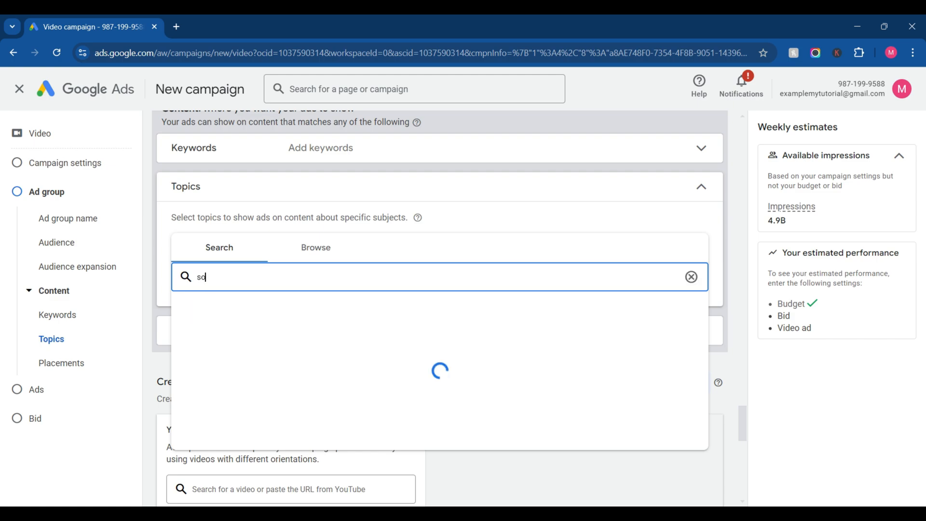
type("ft")
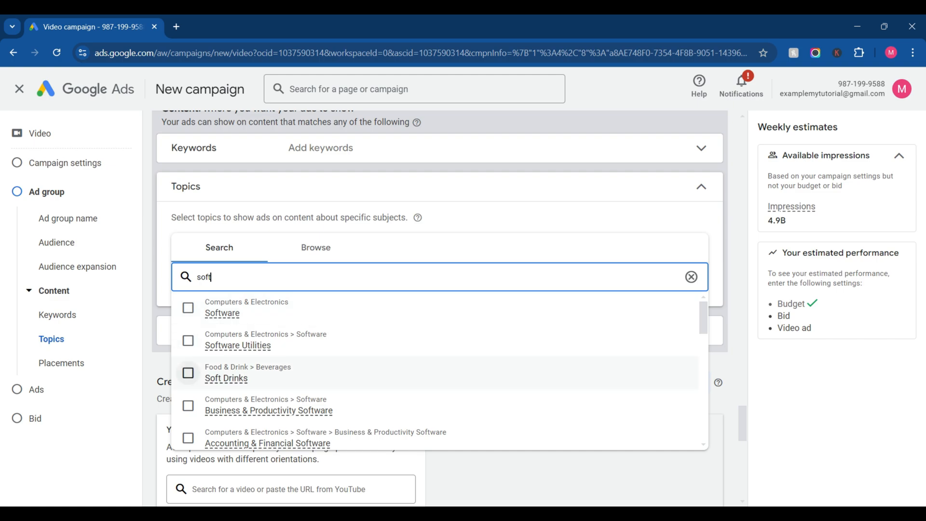
key("BackSpace")
key("BackSpace")
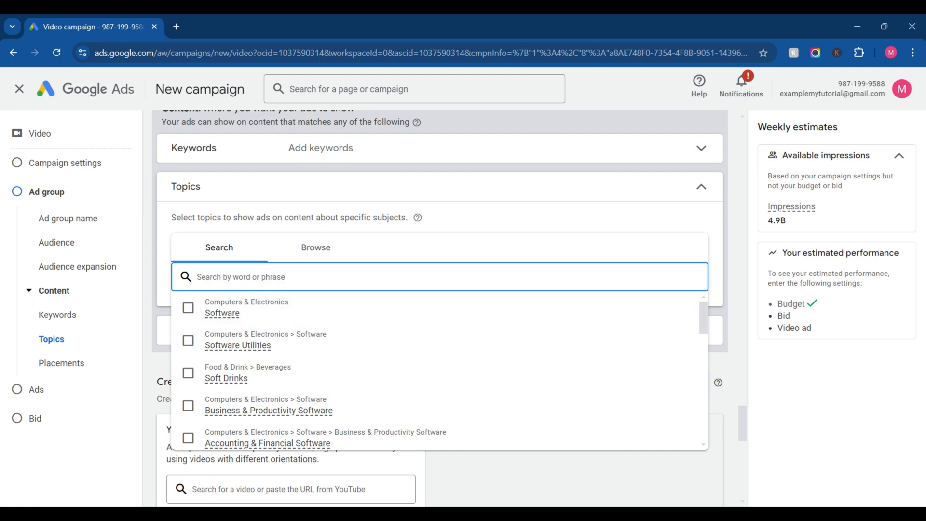
Step: Look at the content placement targeting options and collapse them again
scroll(439, 309, "down", 2)
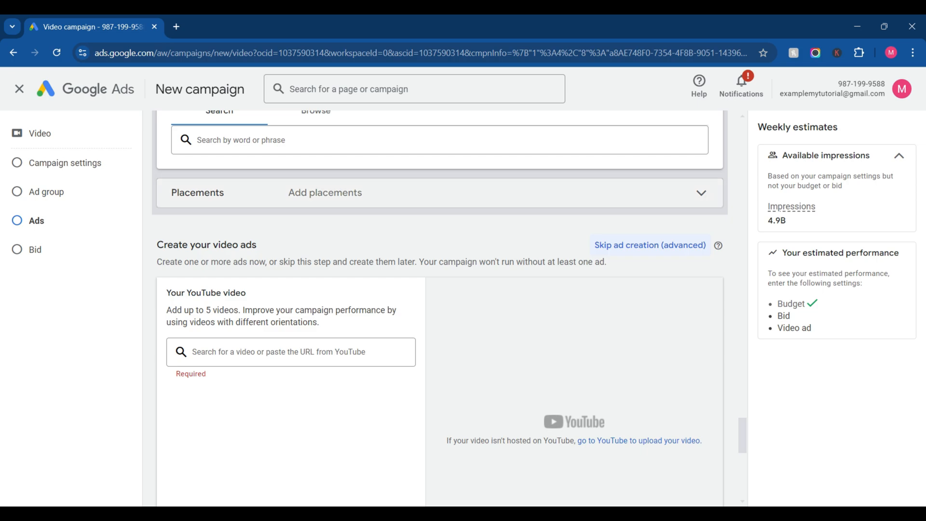
left_click(439, 193)
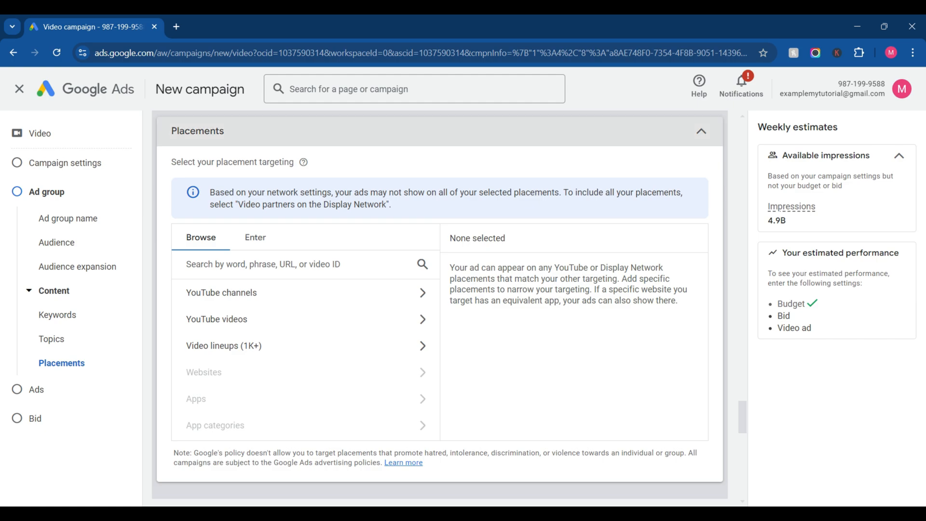
left_click(439, 130)
Step: Search YouTube videos for "webstory tutorial 2024" and add How To Create Web Story In 2024 by Knowledge Hunger as the ad video
left_click(291, 290)
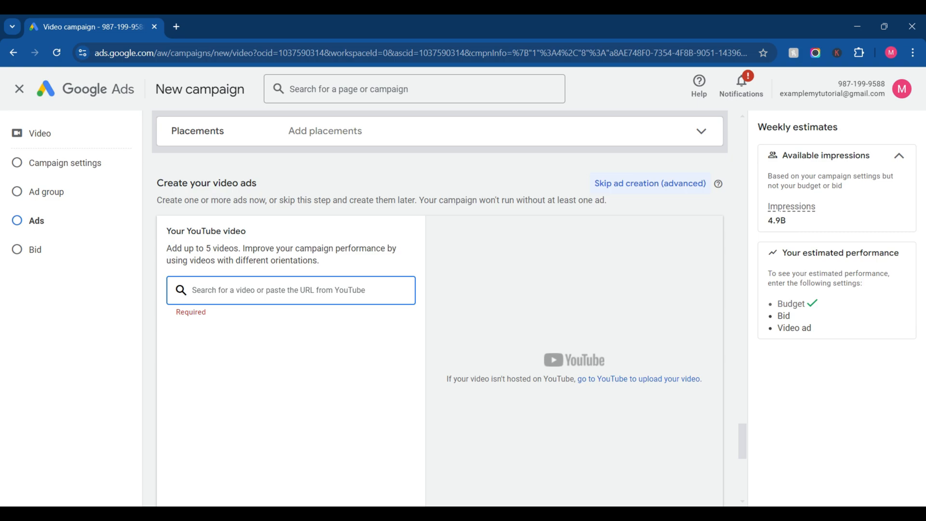
type("web")
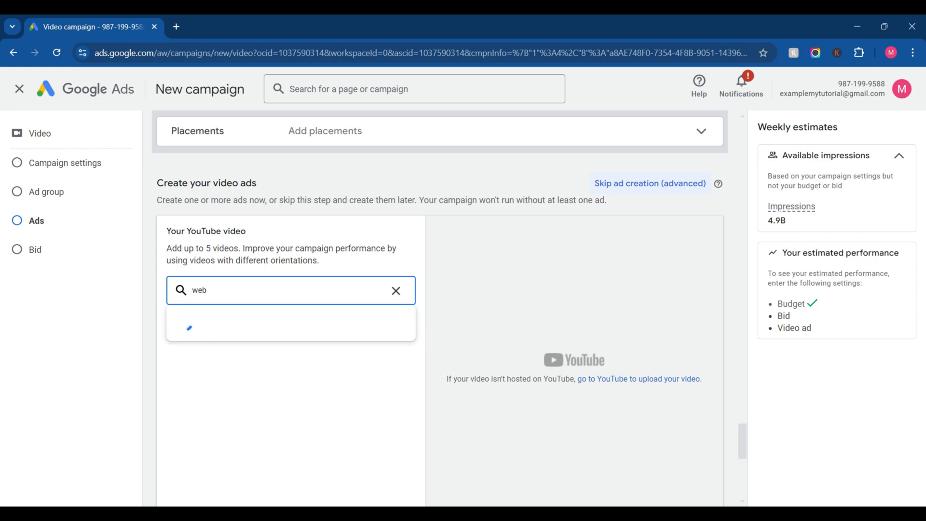
type("story tutorial 2024")
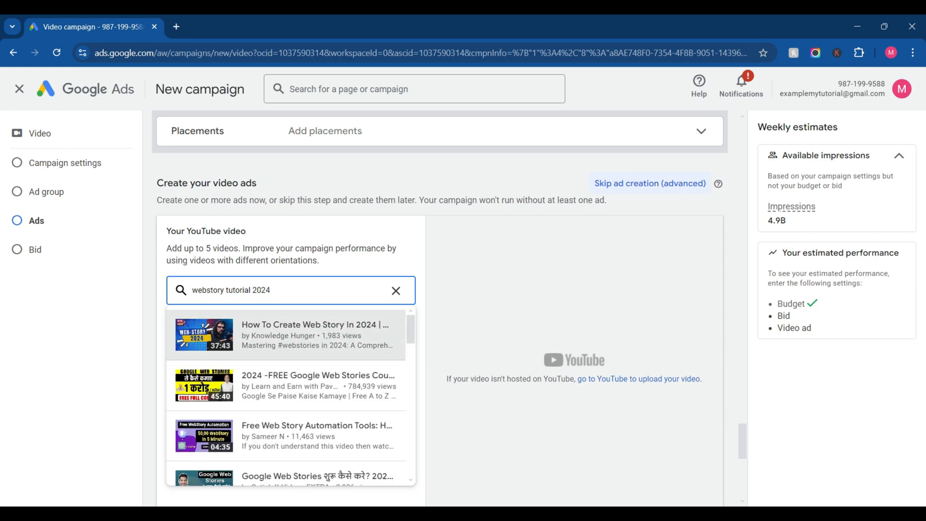
key("Return")
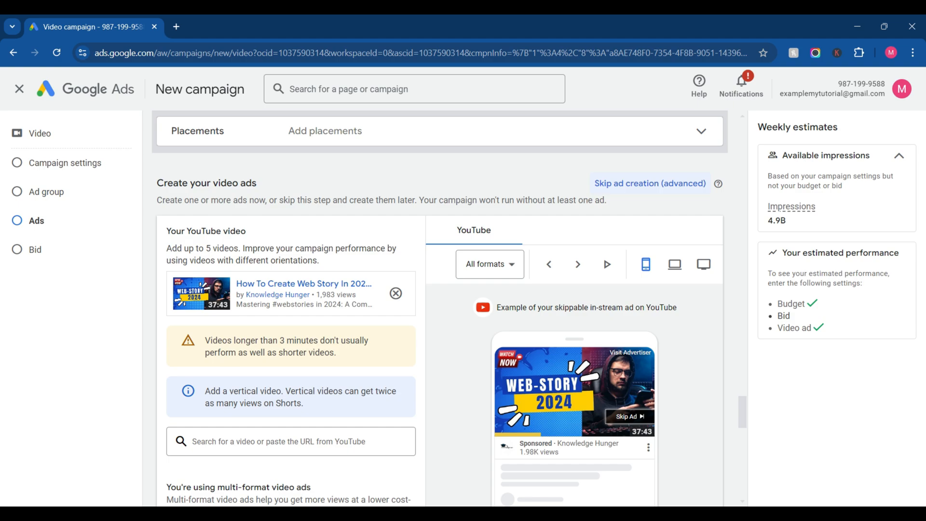
scroll(440, 308, "down", 3)
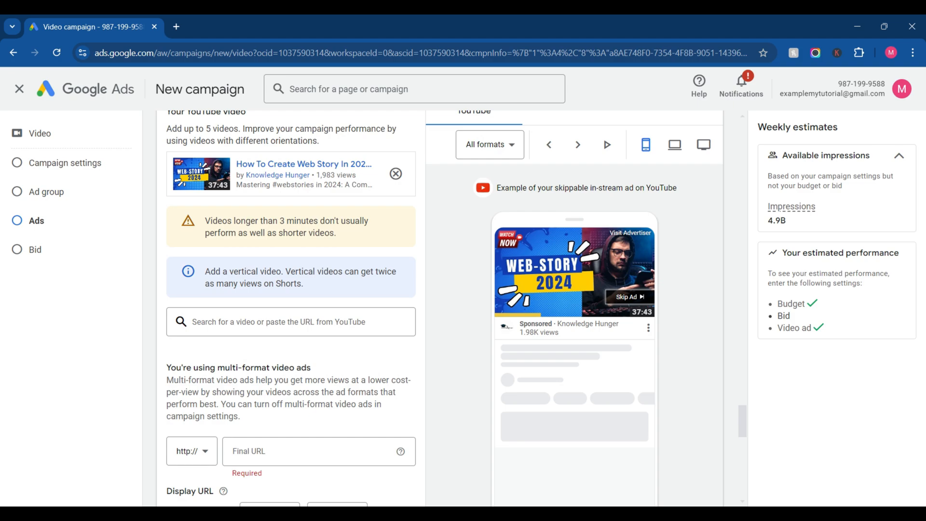
scroll(440, 309, "down", 3)
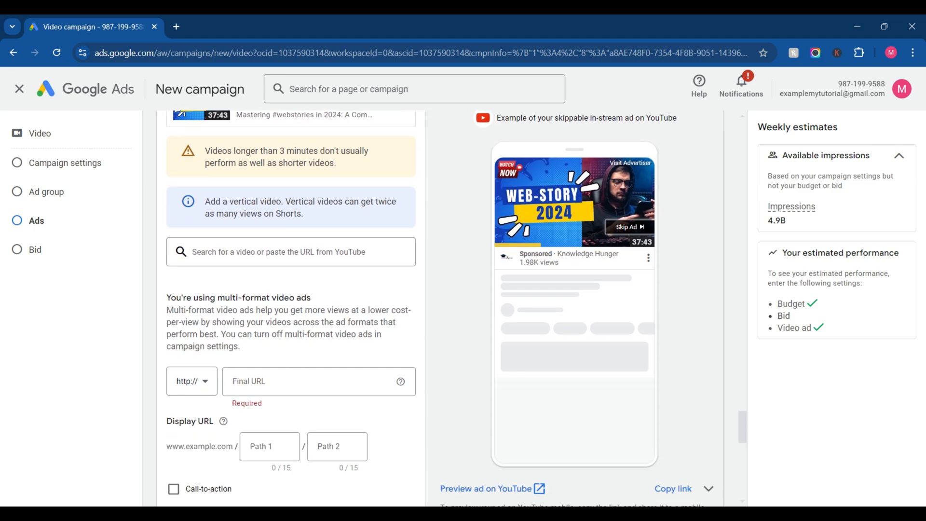
scroll(440, 309, "up", 4)
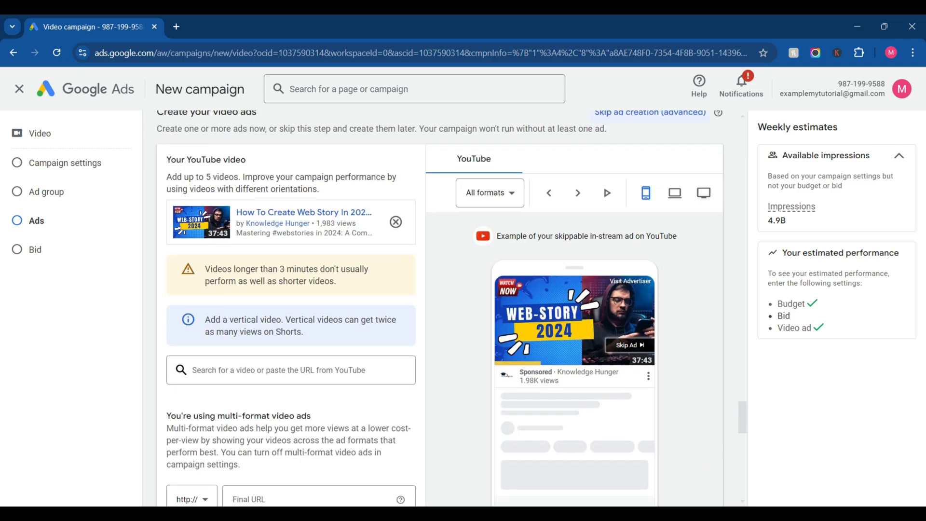
scroll(440, 308, "down", 4)
scroll(440, 308, "down", 2)
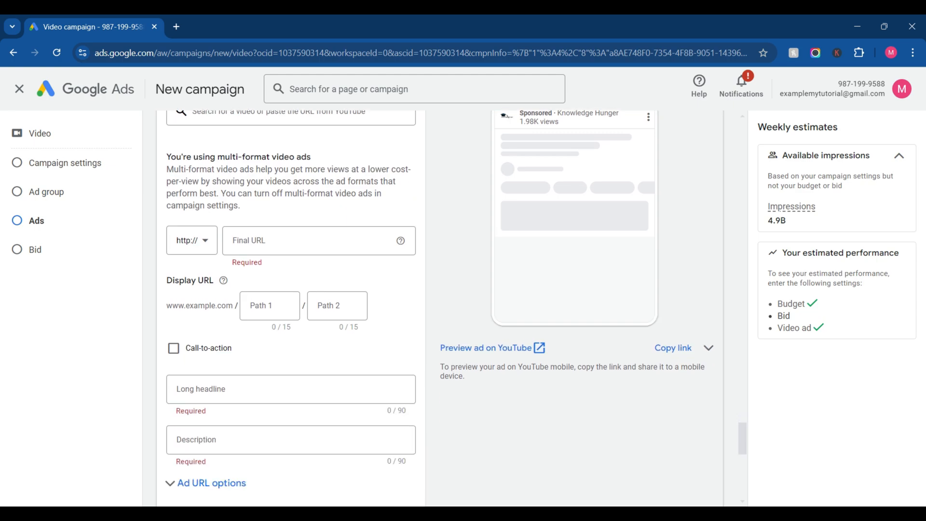
left_click(192, 236)
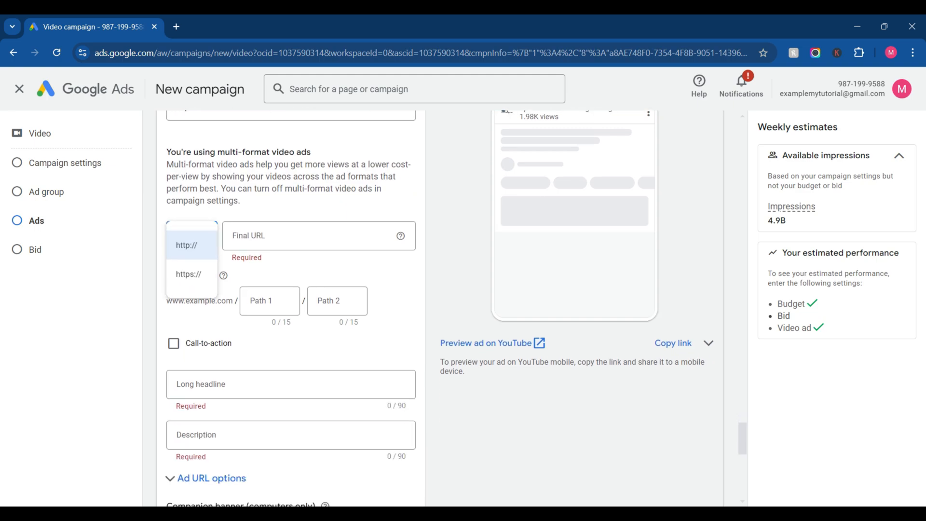
key("Down")
key("Return")
key("Tab")
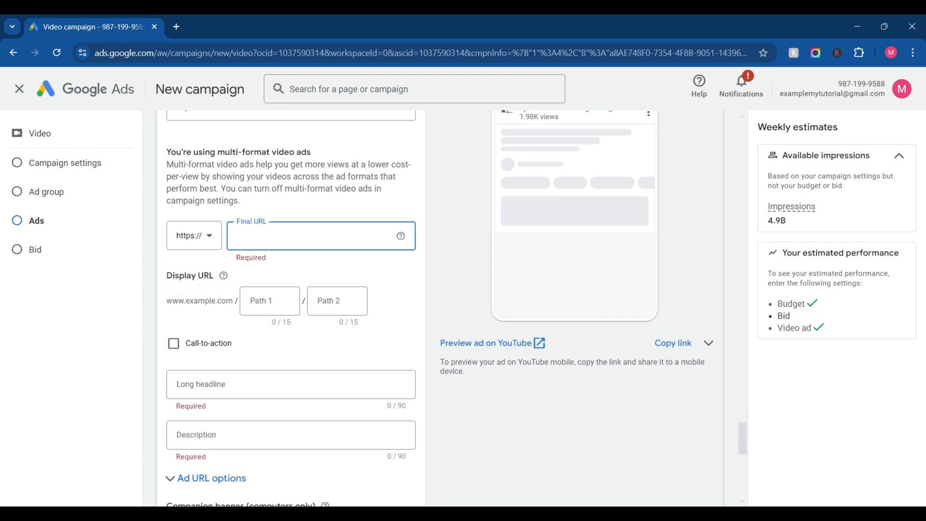
Step: Enter whydigitalmarketing.in as the video ad's final URL
type("yout")
key("BackSpace")
key("BackSpace")
key("BackSpace")
type("why")
type("dig")
type("italmarketing.")
type(".")
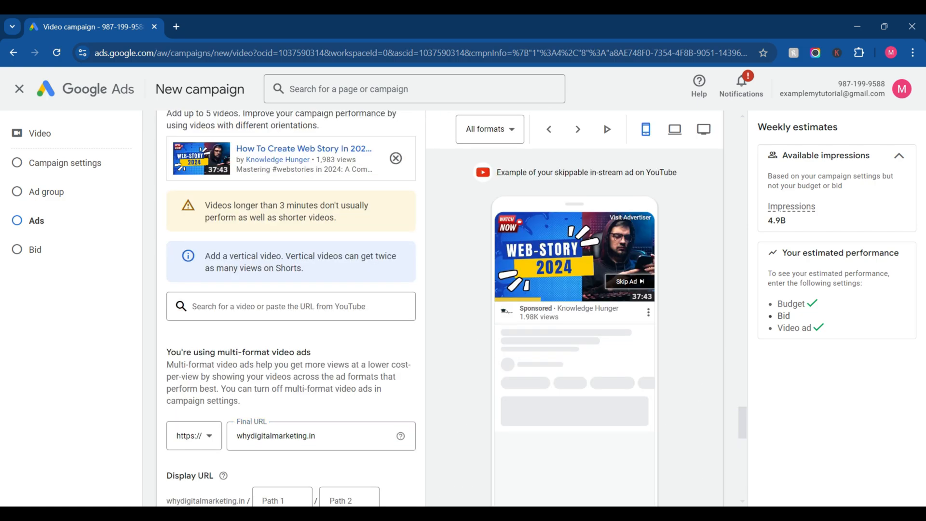
Step: Preview the video ad in the in-feed video, in-stream and Shorts formats on mobile
left_click(482, 129)
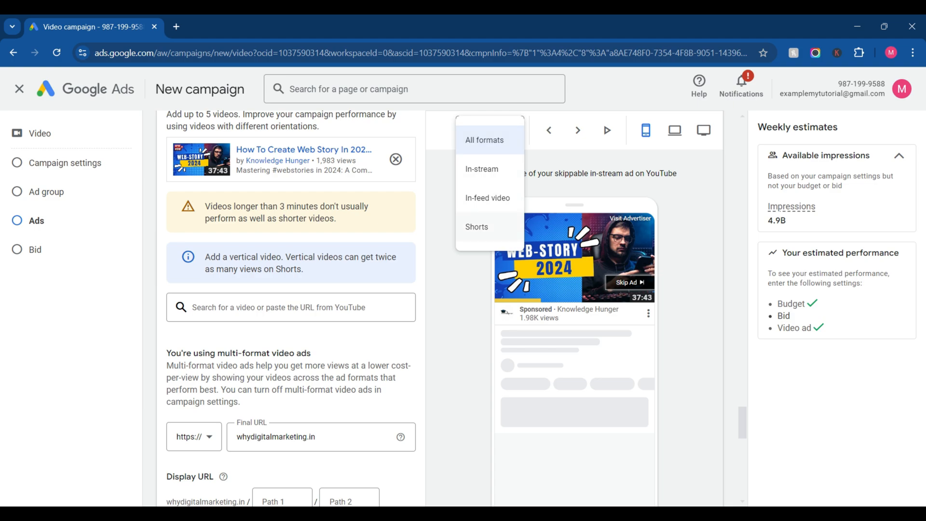
left_click(487, 198)
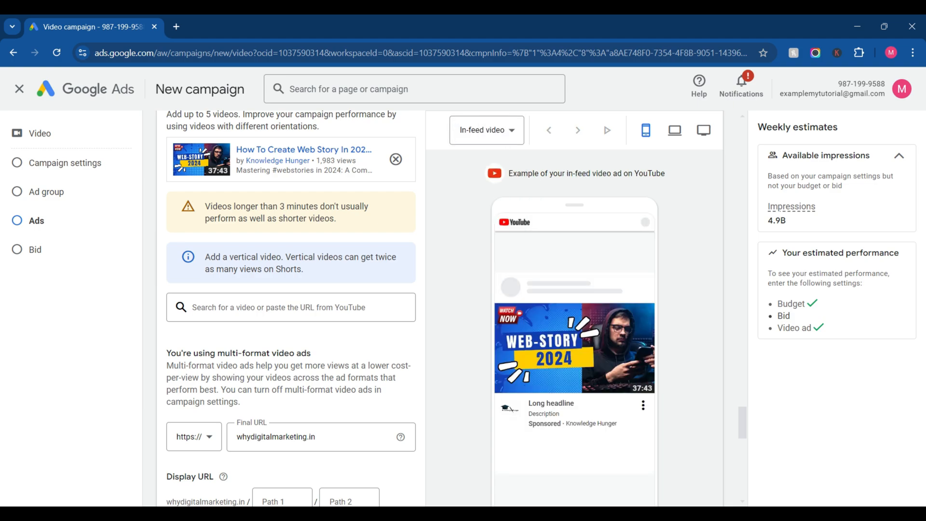
left_click(487, 130)
left_click(475, 169)
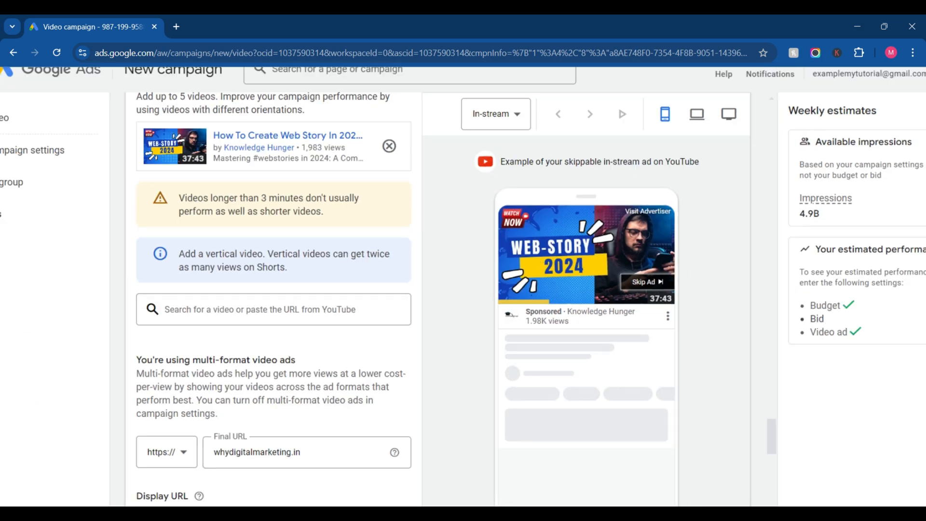
left_click(493, 130)
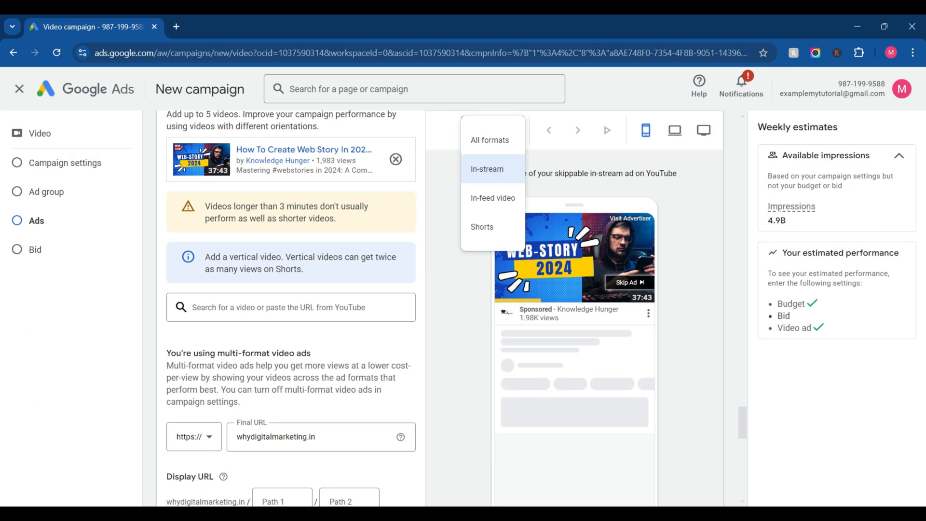
left_click(482, 227)
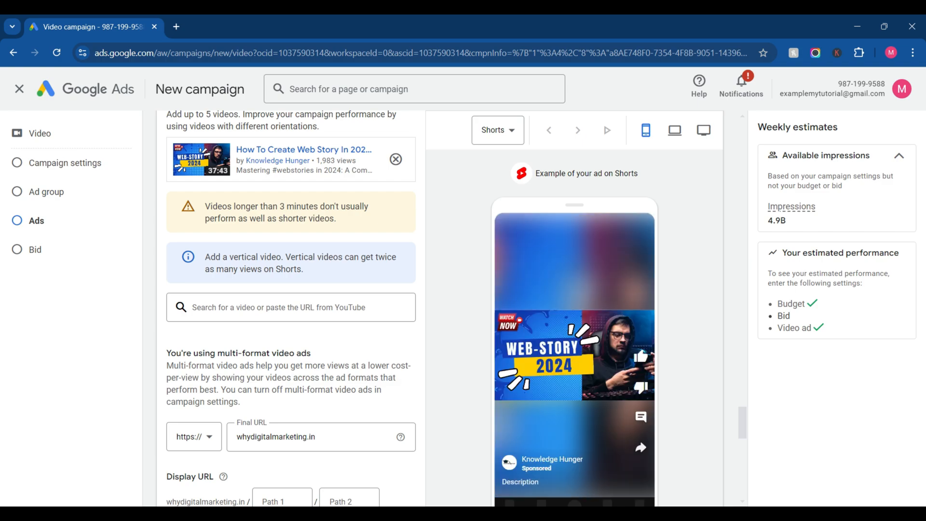
scroll(291, 309, "down", 4)
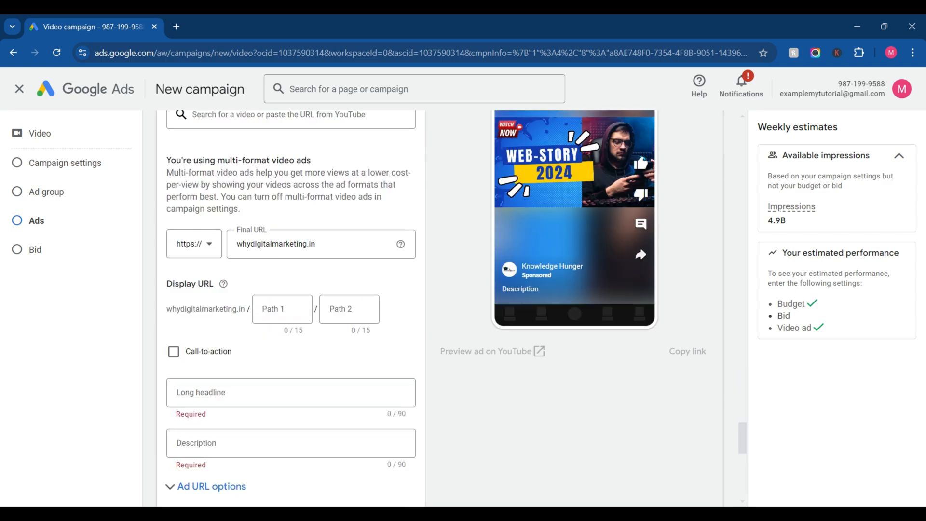
scroll(291, 309, "up", 6)
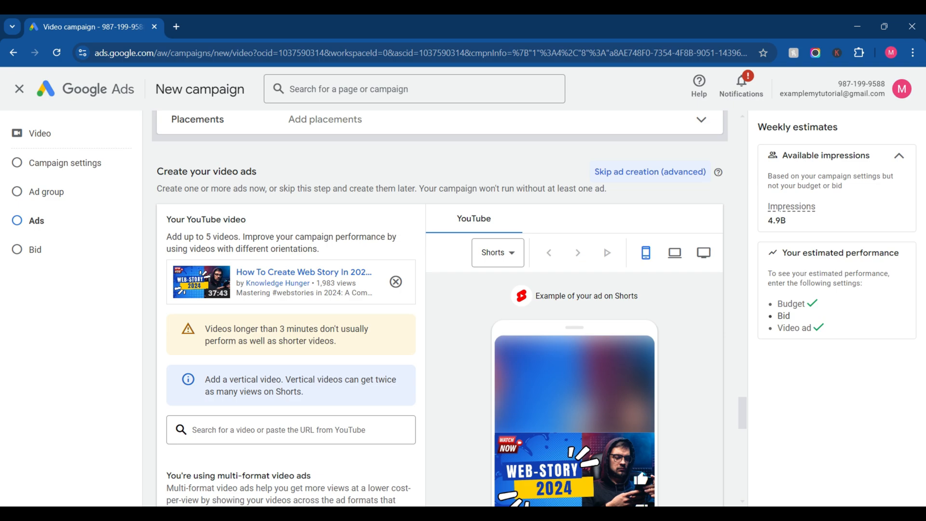
scroll(440, 309, "up", 1)
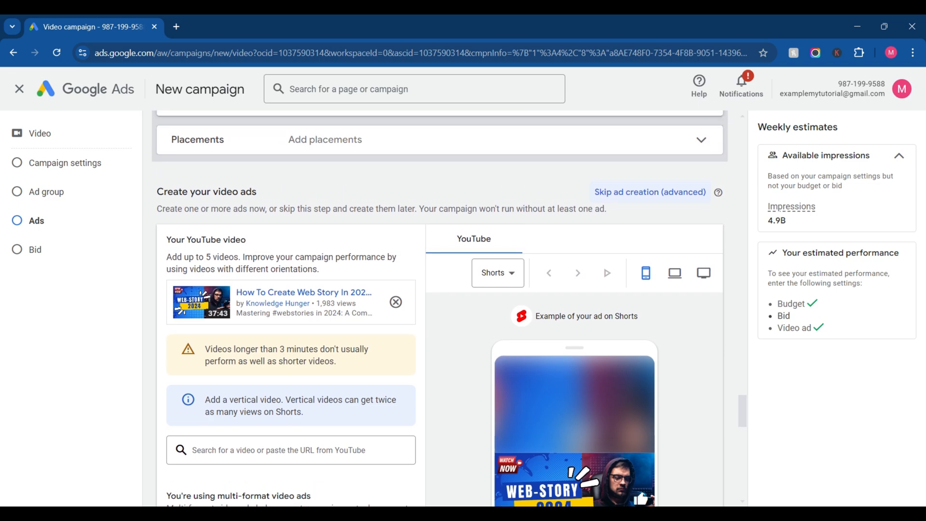
Step: Preview the video ad in the in-feed video format and review its URL and headline fields
left_click(498, 273)
left_click(504, 340)
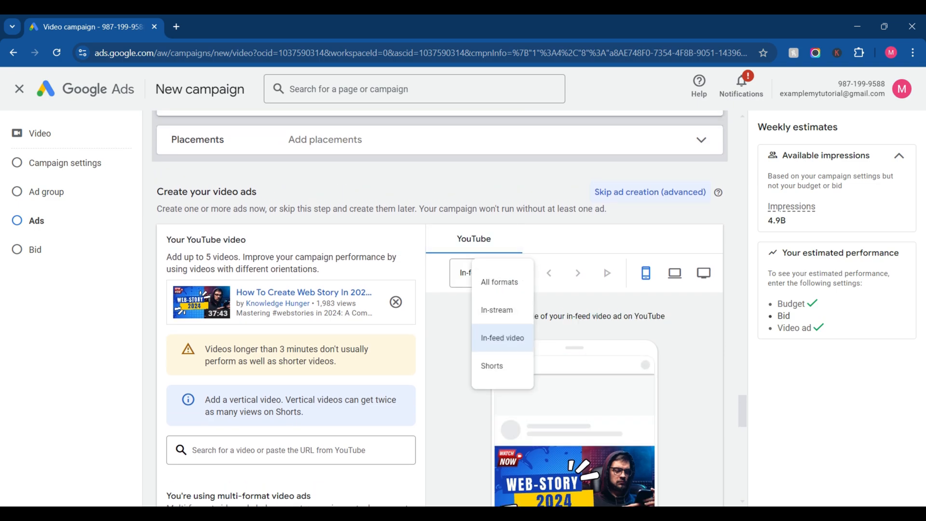
scroll(449, 309, "down", 4)
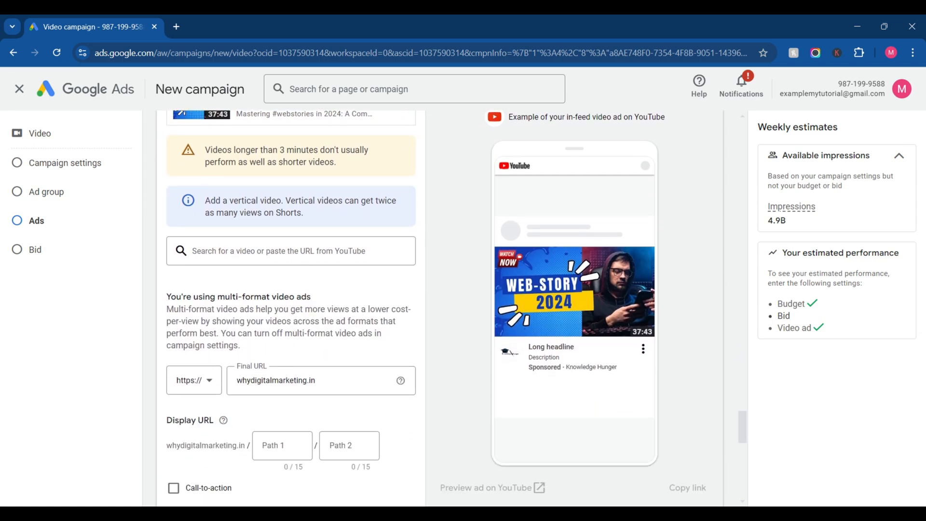
scroll(448, 309, "down", 2)
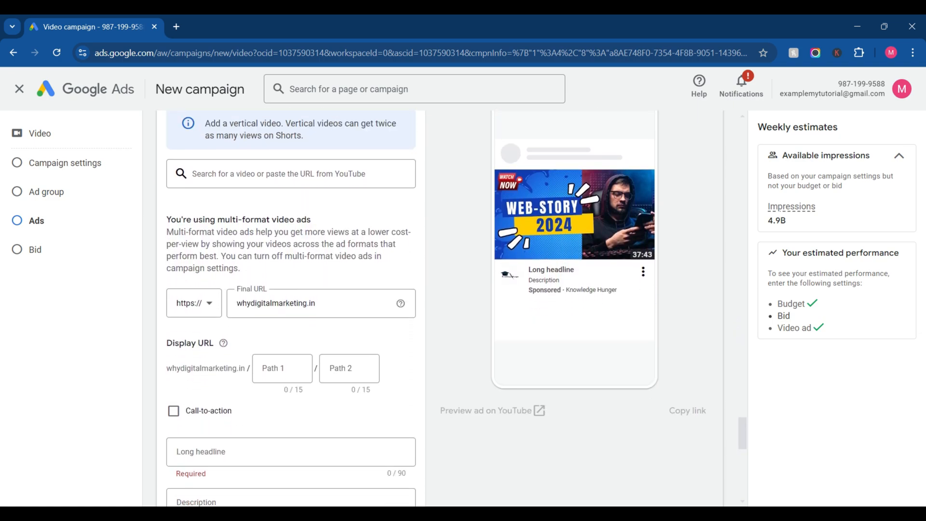
Step: Try to turn off multi-format video ads in the campaign settings and decline the inventory control change
scroll(448, 309, "up", 15)
scroll(449, 309, "up", 15)
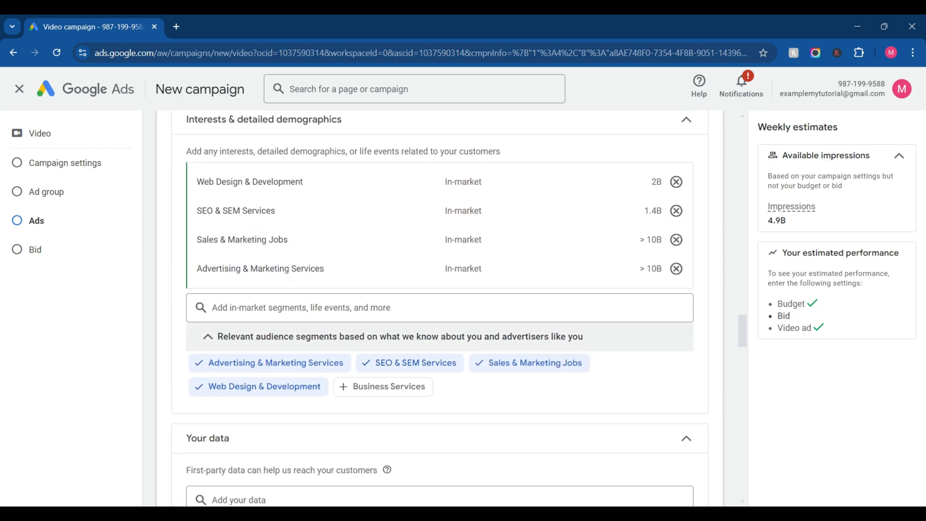
scroll(449, 309, "up", 8)
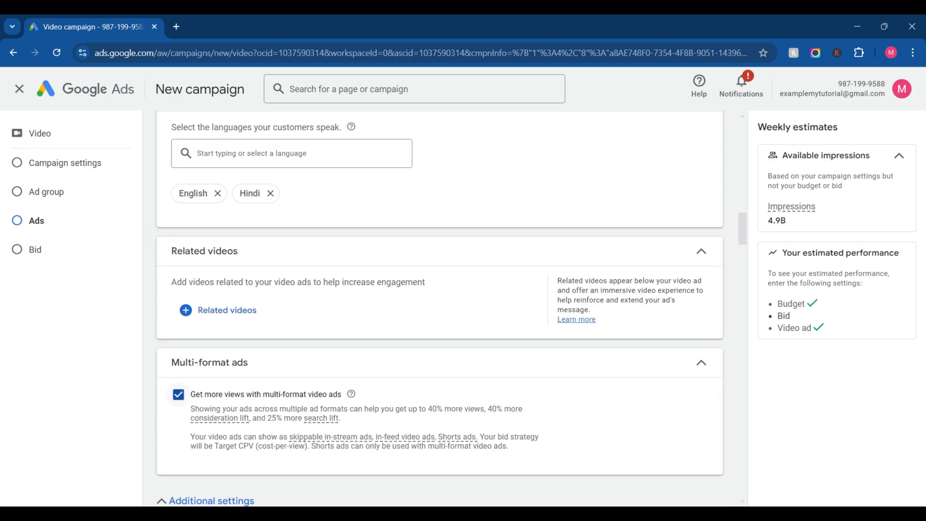
left_click(179, 395)
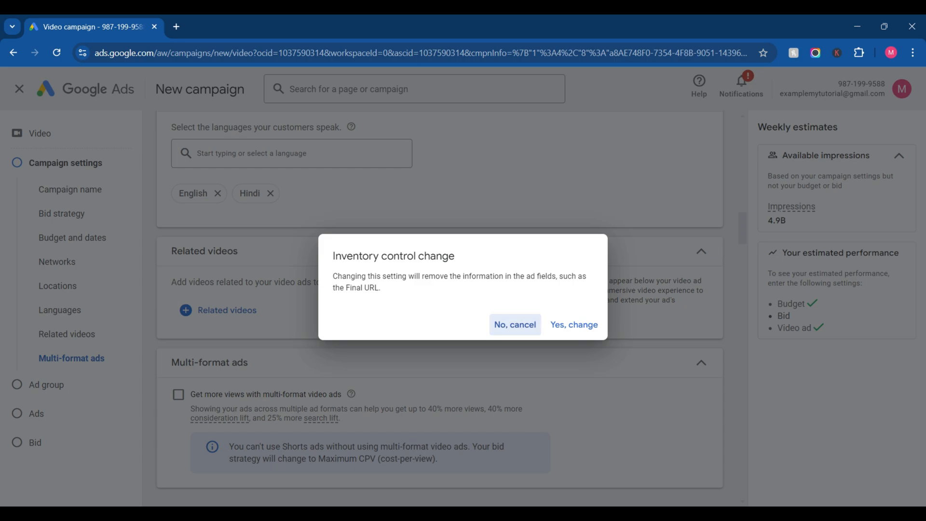
left_click(515, 324)
Step: Try "Learn Free Digital" as the video ad's long headline and clear it
scroll(439, 308, "down", 15)
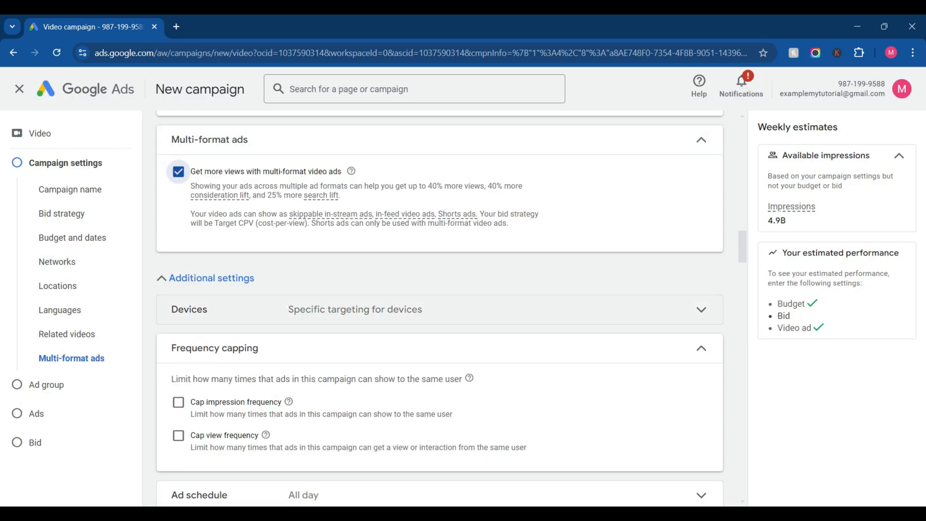
scroll(439, 309, "down", 20)
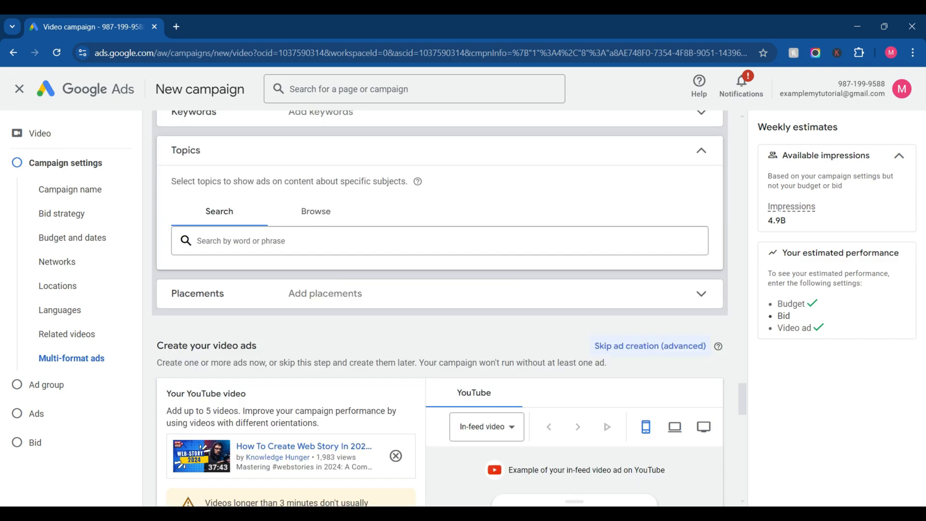
scroll(439, 308, "up", 9)
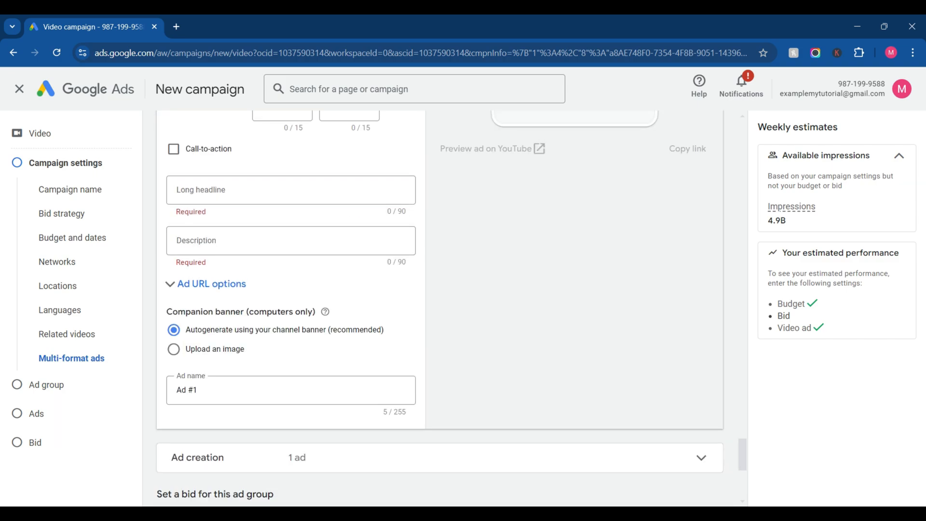
scroll(438, 308, "up", 4)
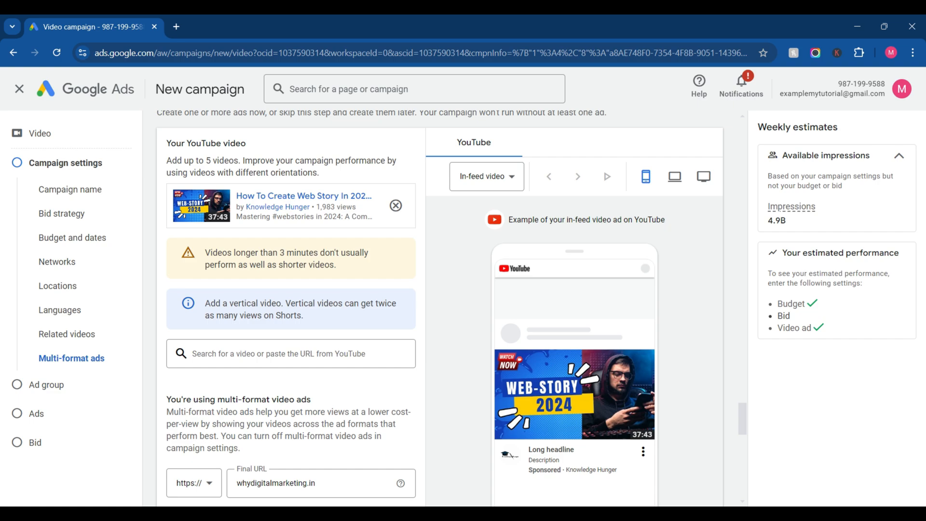
scroll(438, 309, "down", 3)
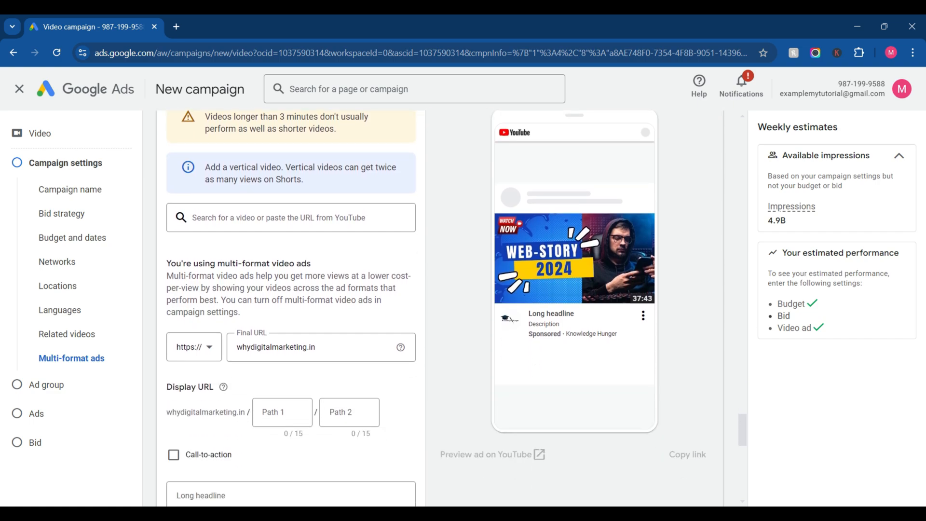
scroll(439, 309, "down", 3)
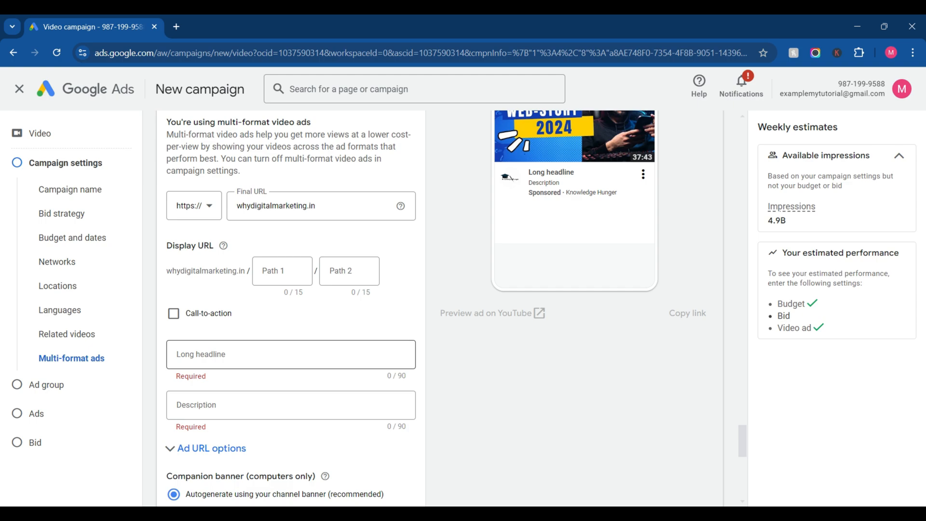
left_click(291, 355)
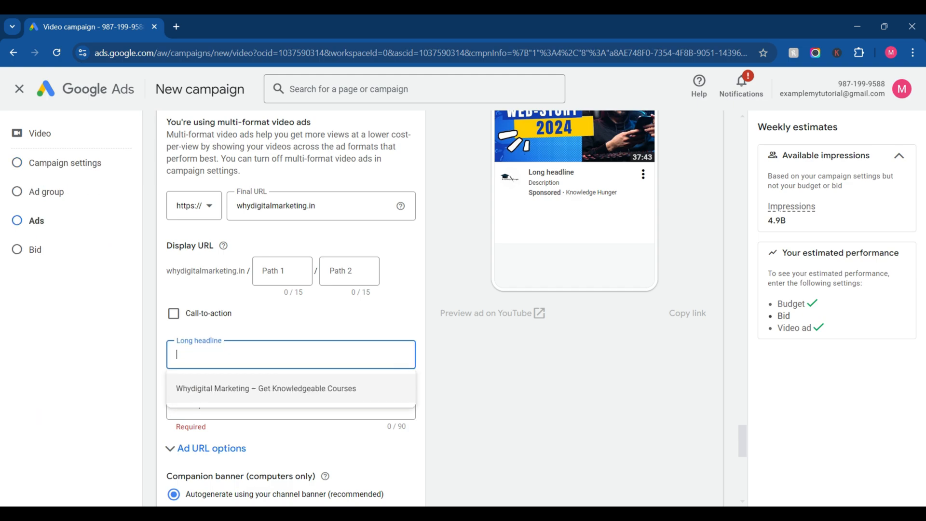
type("L")
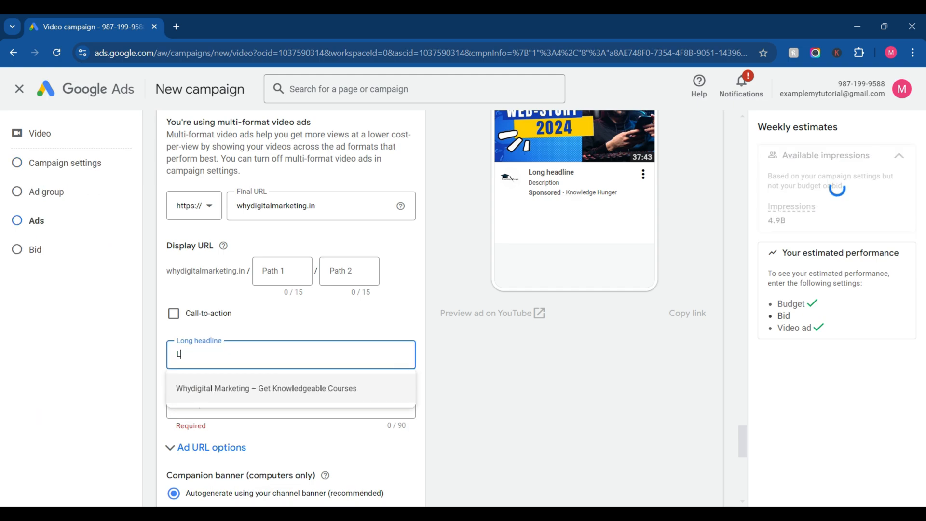
type("earn Free Digi")
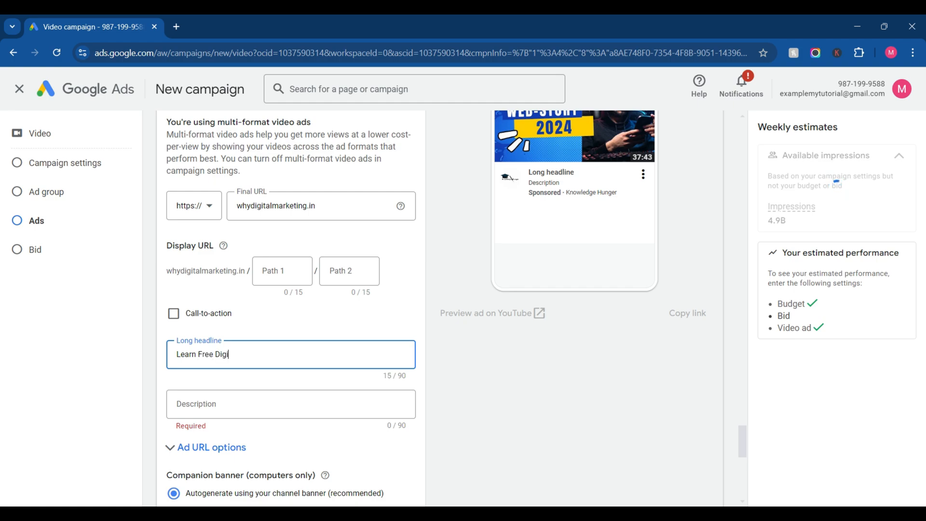
type("tal")
scroll(291, 309, "up", 1)
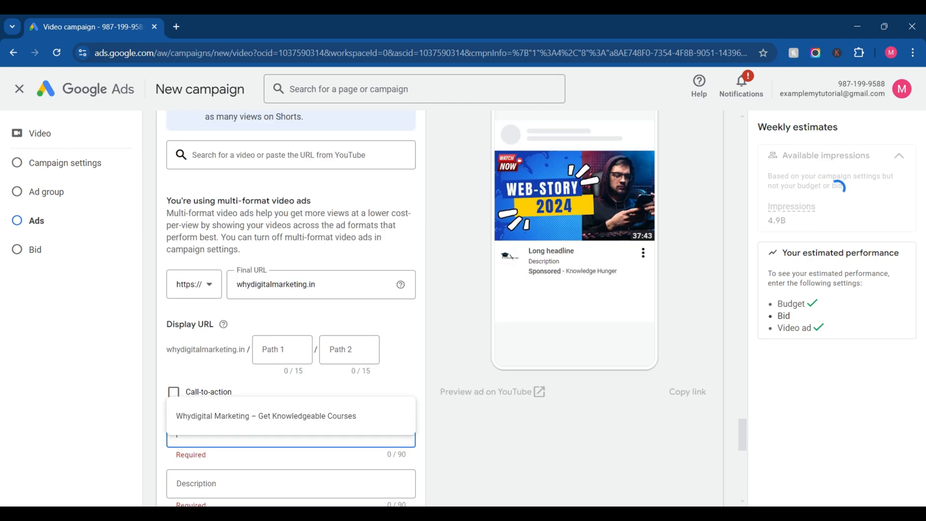
Step: Open the video ad's empty long headline for editing
scroll(291, 309, "down", 1)
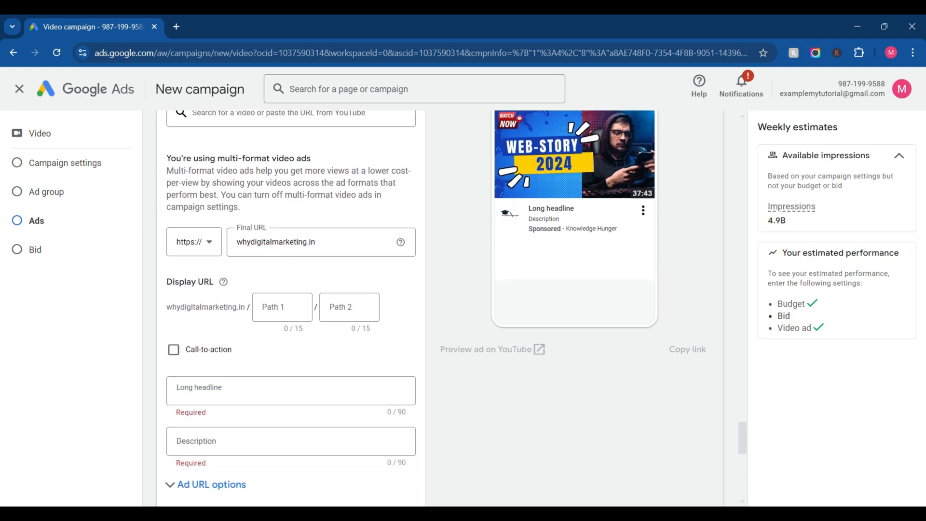
scroll(290, 308, "up", 1)
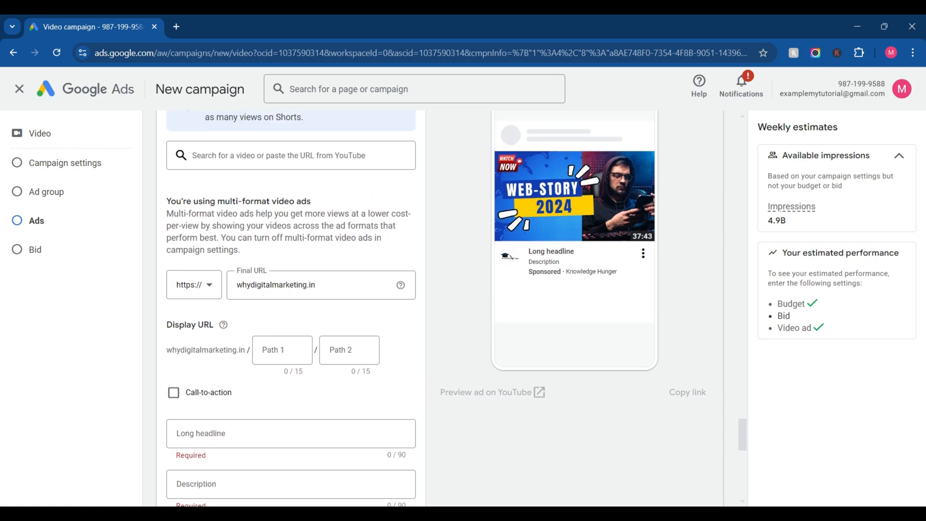
left_click(291, 434)
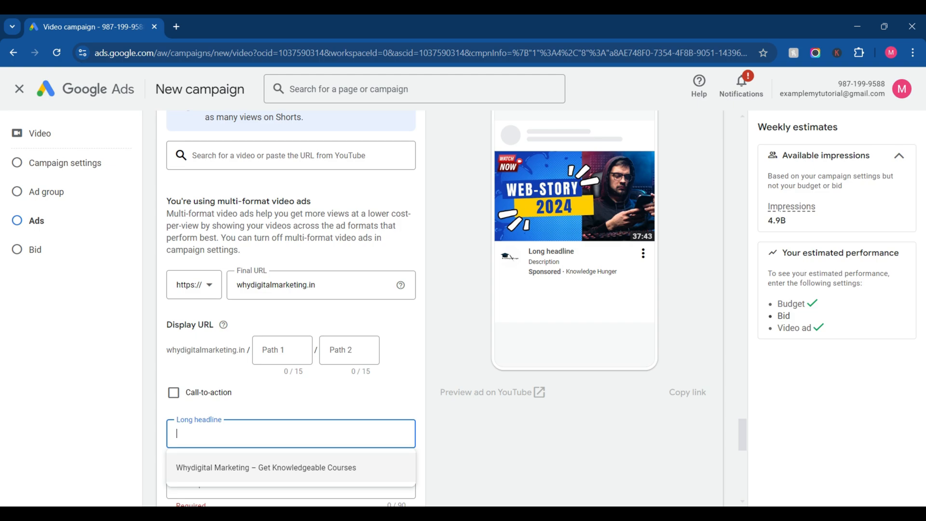
Step: Enable the video ad's call-to-action and set its text to "Watch now"
scroll(173, 351, "down", 1)
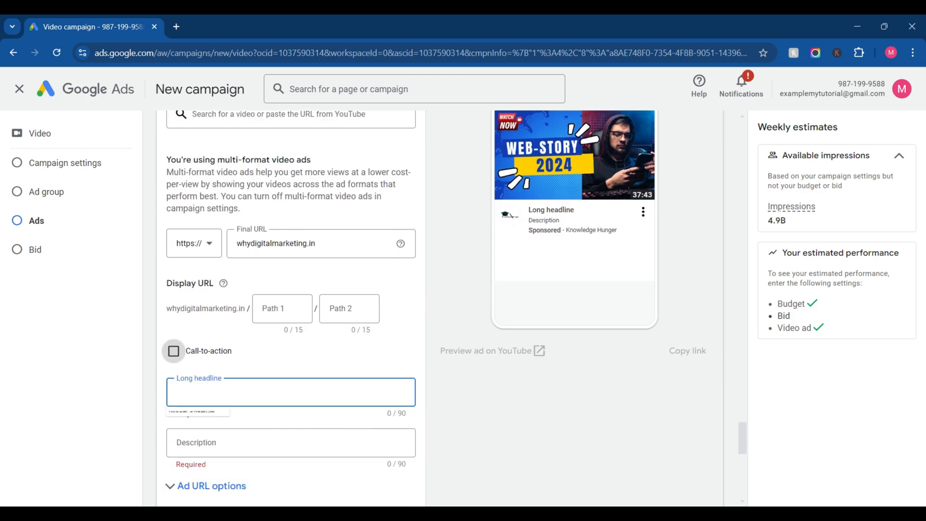
left_click(174, 351)
left_click(203, 392)
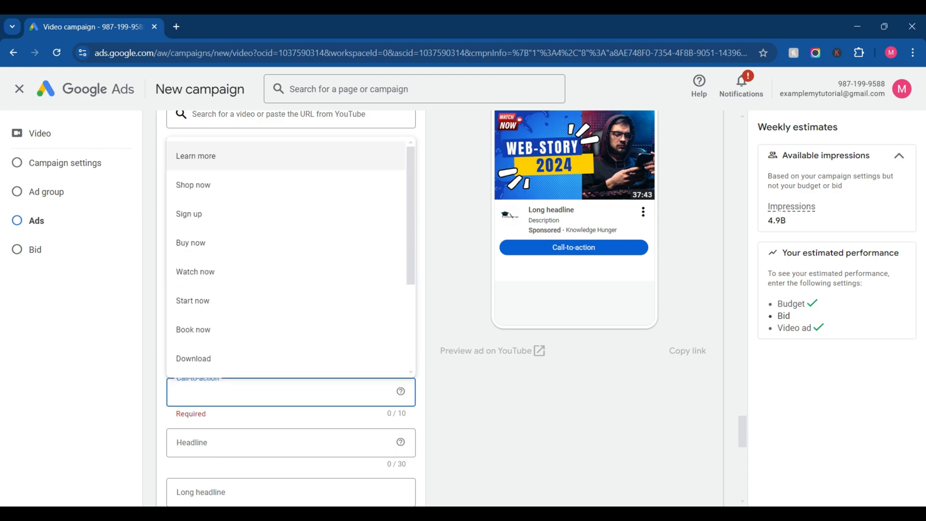
key("Down")
key("Down")
key("Down")
key("Down")
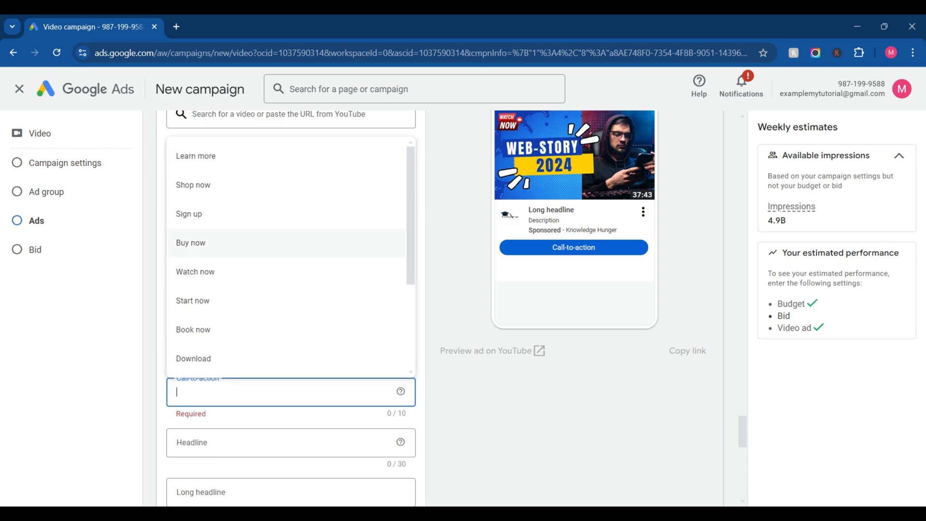
key("Return")
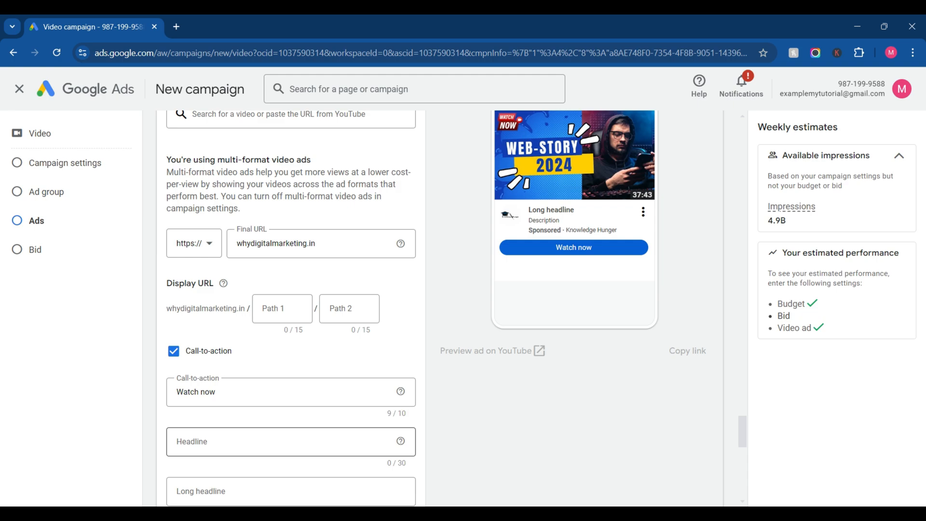
Step: Enter "Learn how to create web story" as the video ad's headline, shortened to fit the character limit
left_click(284, 441)
type("Learn ho")
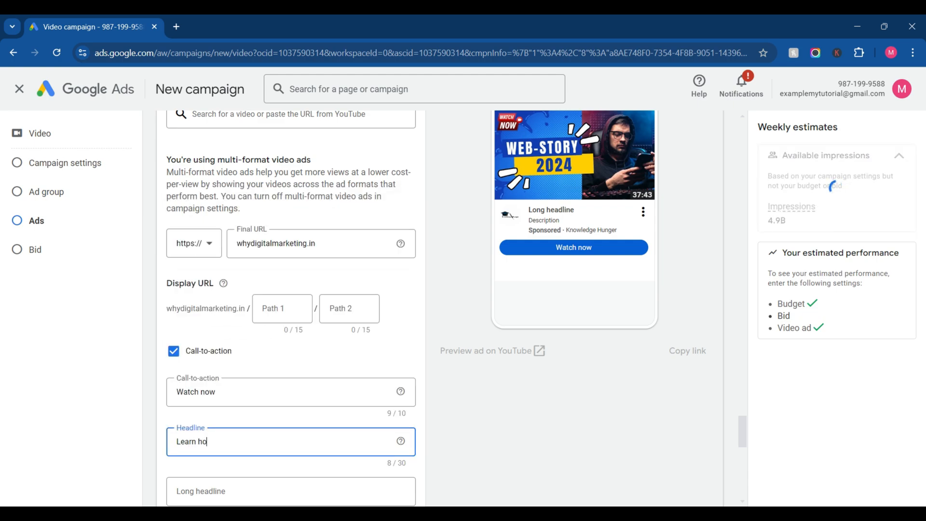
type("w to create websitort")
key("BackSpace")
type("y for ")
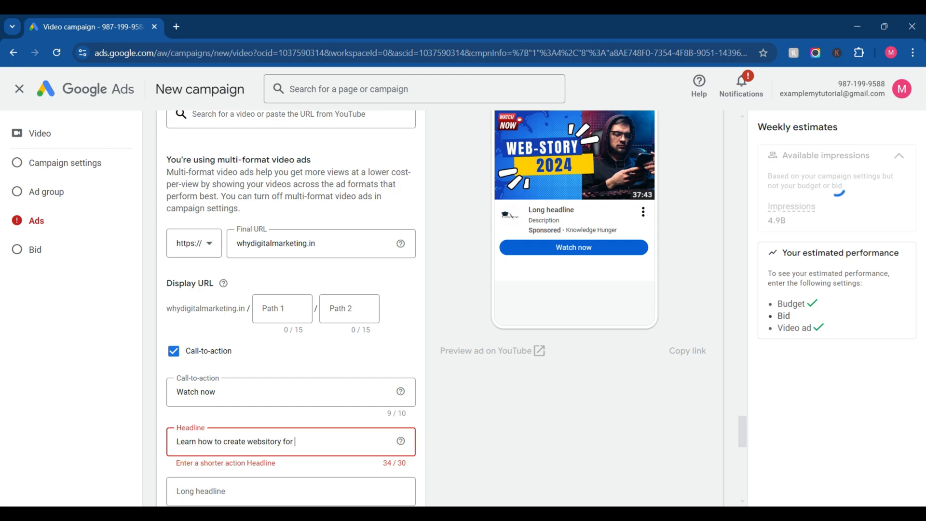
type("mobile user")
key("BackSpace")
key("BackSpace")
key("BackSpace")
key("BackSpace")
key("BackSpace")
key("BackSpace")
key("BackSpace")
key("BackSpace")
key("BackSpace")
key("BackSpace")
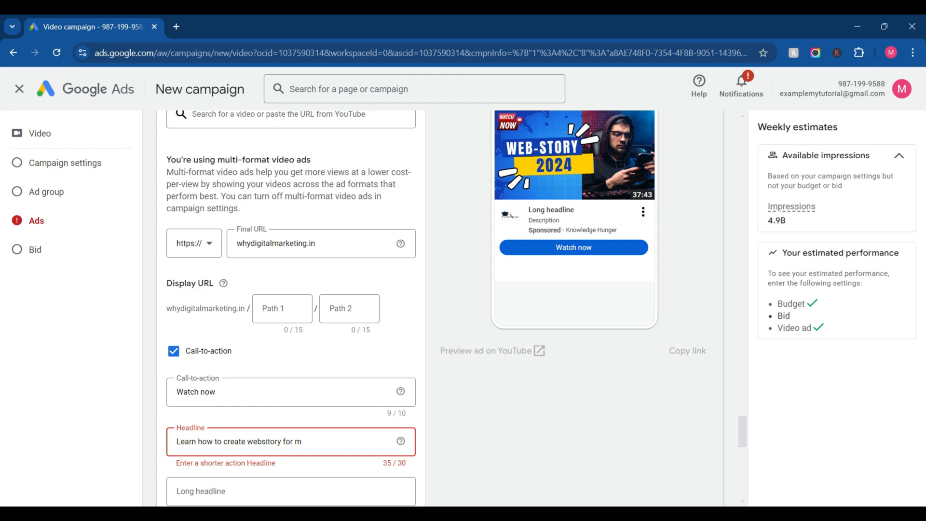
key("BackSpace")
key("BackSpace")
key("BackSpace")
key("BackSpace")
key("BackSpace")
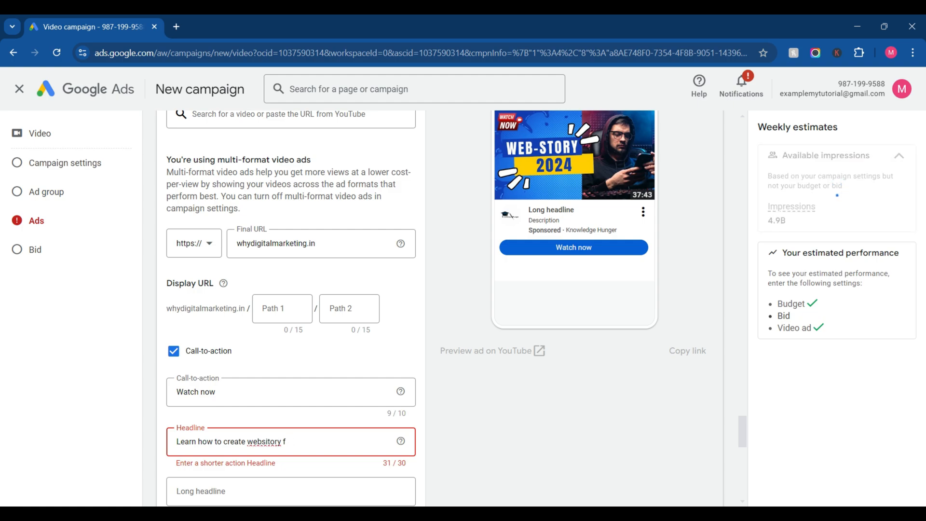
key("BackSpace")
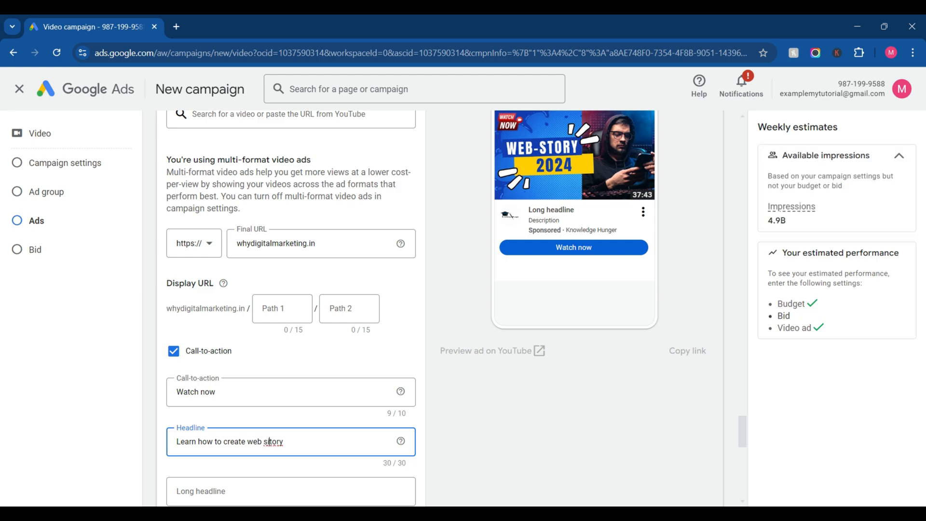
key("BackSpace")
Step: Try "Get more" as the start of the video ad's long headline and clear it
scroll(291, 398, "down", 2)
left_click(291, 398)
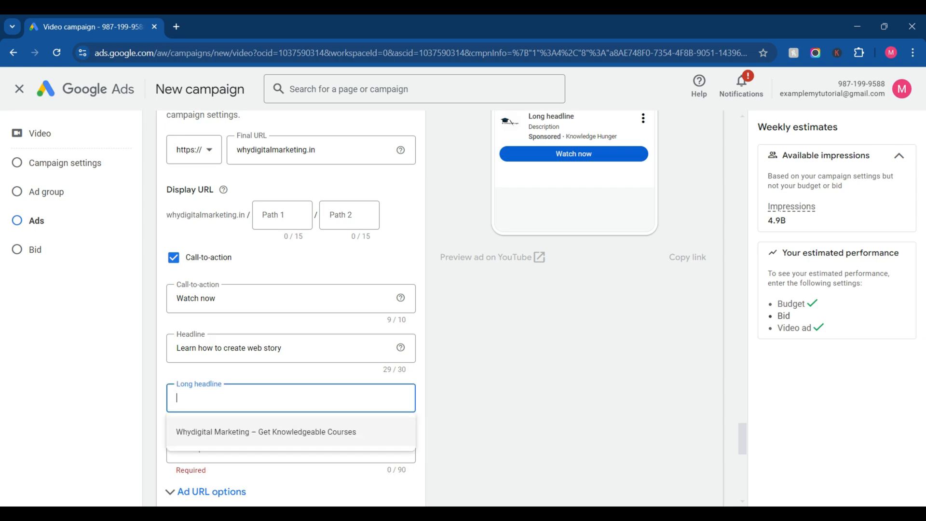
type("Get")
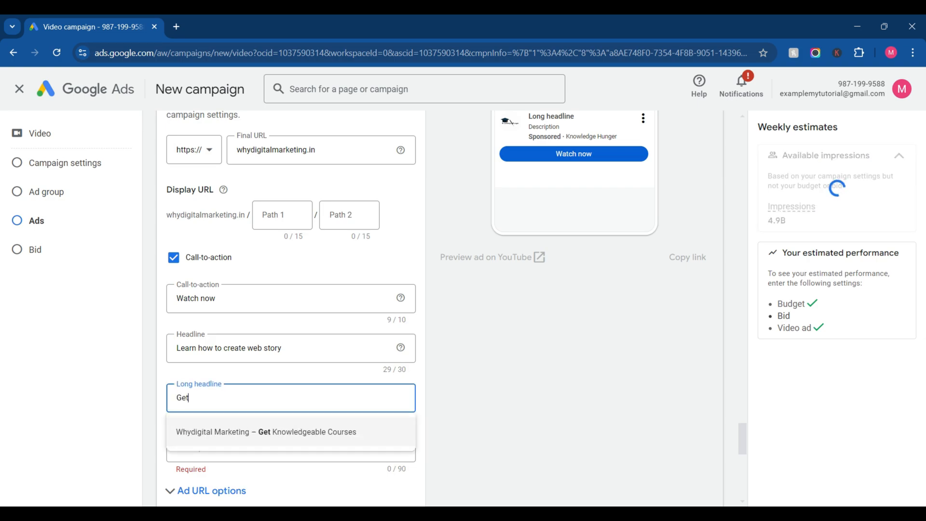
type(" more")
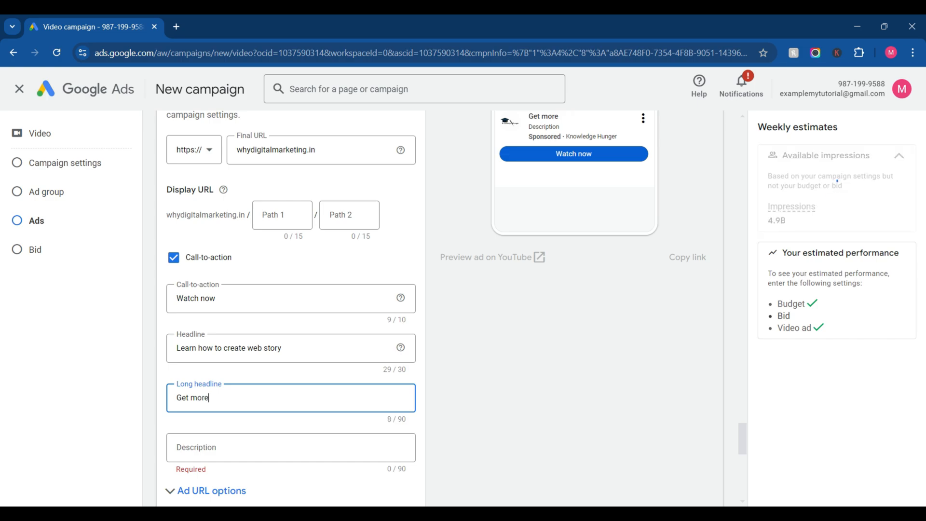
key("BackSpace")
key("BackSpace")
key("BackSpace")
key("BackSpace")
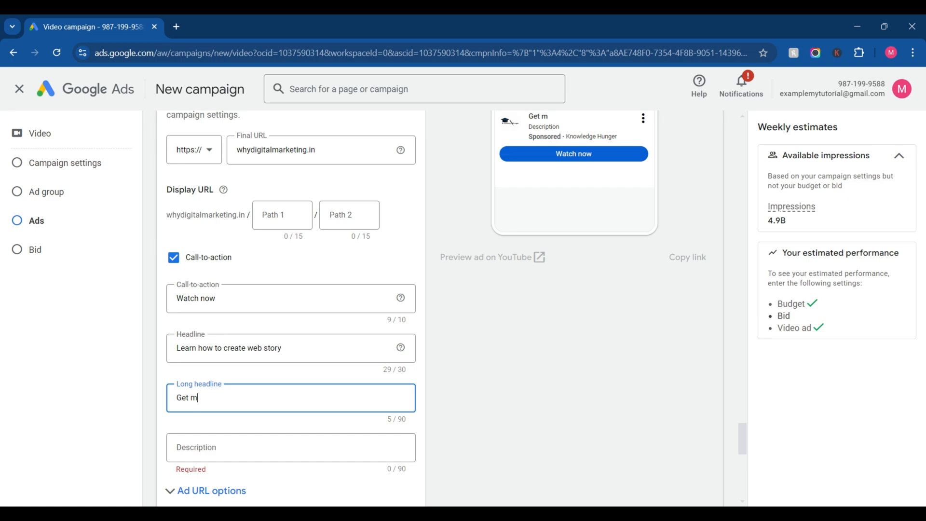
key("BackSpace")
key("BackSpace")
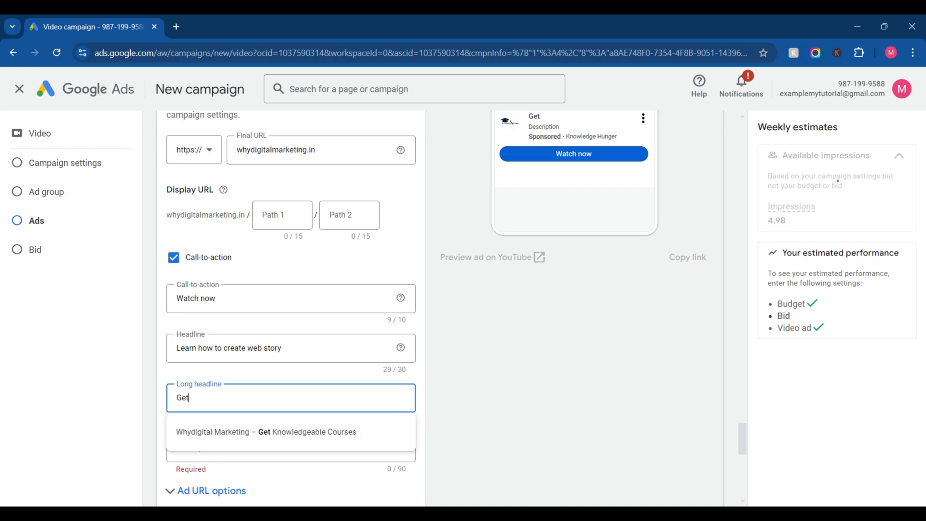
key("BackSpace")
key("BackSpace")
key("BackSpace")
Step: Enter "Learn Create effictvie webstory to get more traffic" as the video ad's long headline
type("Create e")
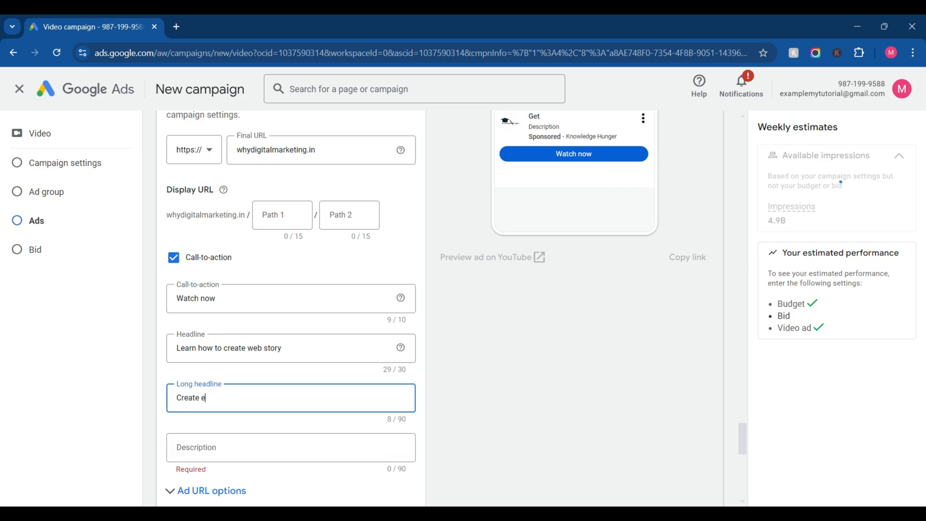
type("ffictvie webstory to g")
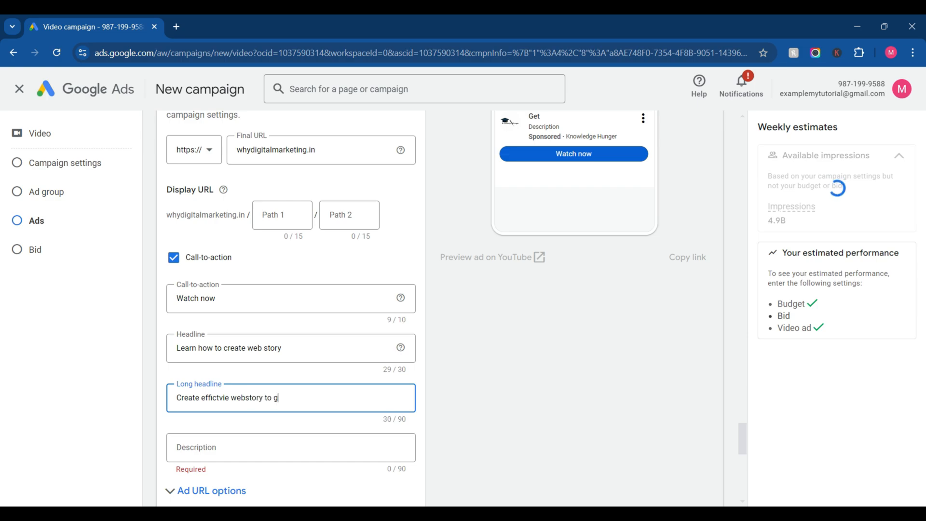
type("et more traffic")
key("Home")
type("Learn")
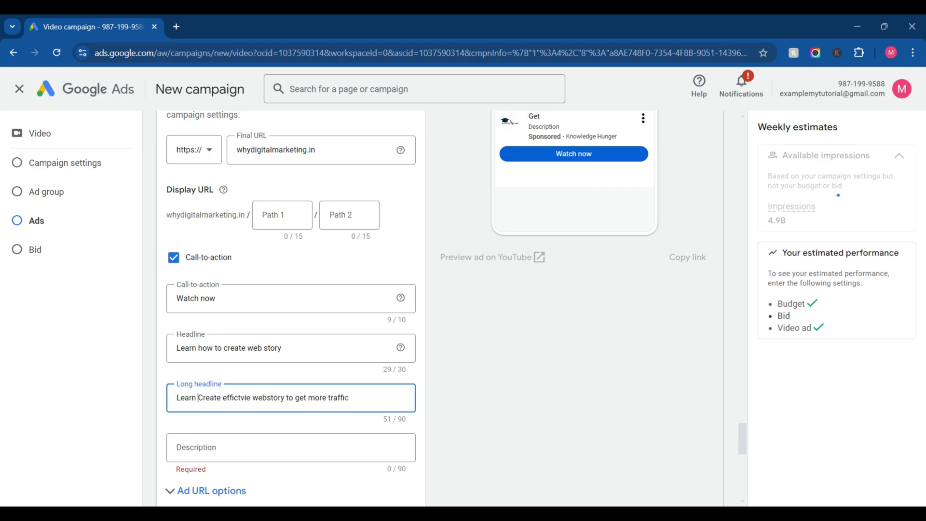
Step: Correct the misspelled words in the long headline to "effective" and "web story" using the spelling suggestions
left_click(243, 398)
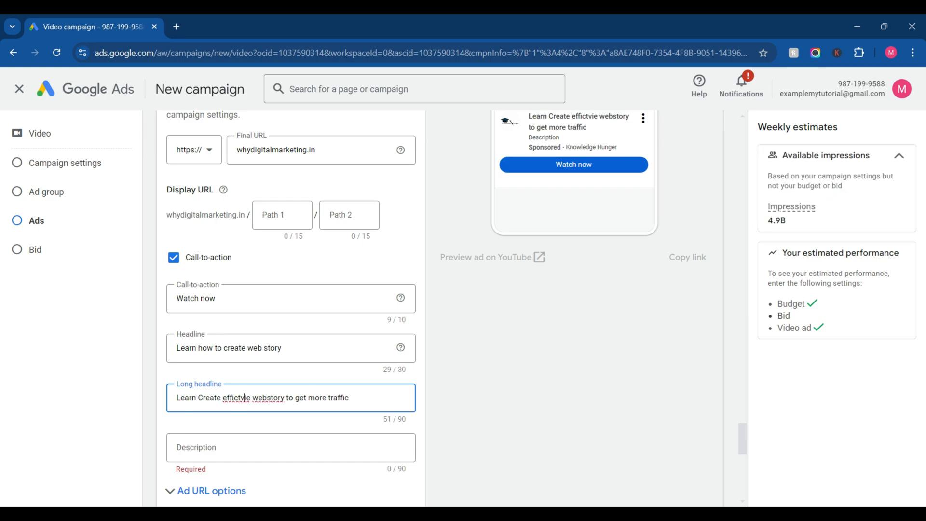
right_click(244, 399)
left_click(286, 104)
right_click(273, 398)
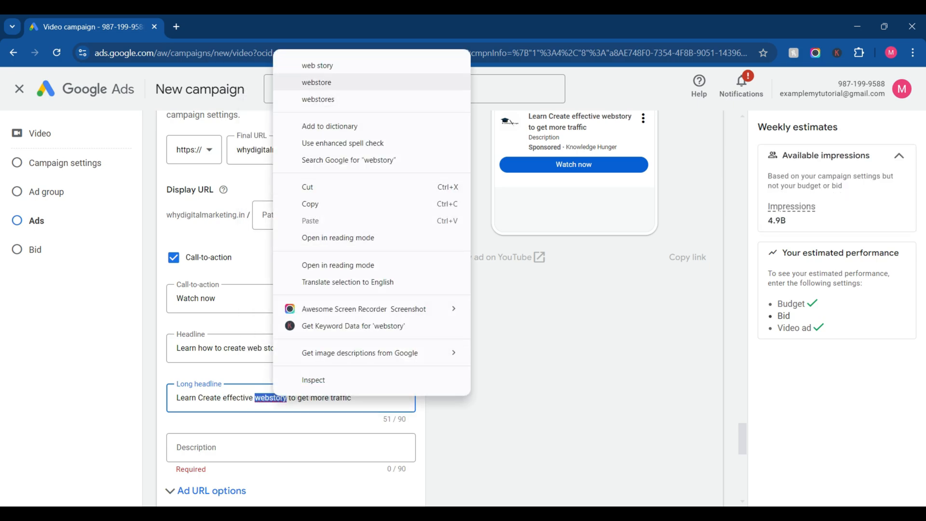
left_click(318, 65)
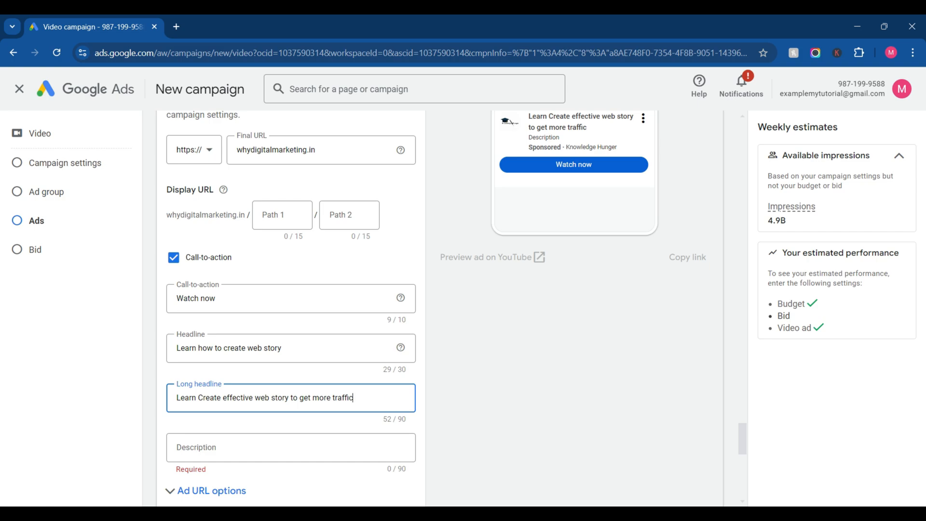
Step: Extend the long headline with ". Also learn full digital marketing", keeping it within the 90-character limit
type(". Also ")
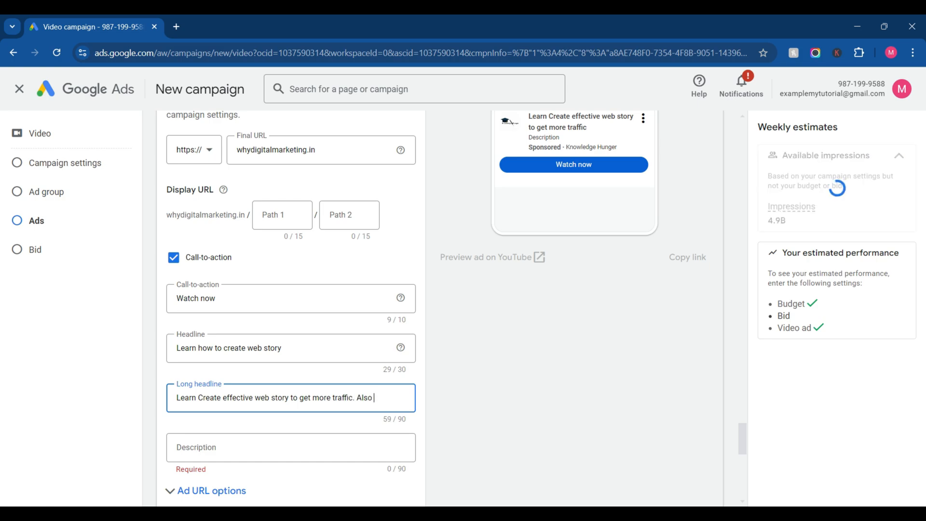
type("learn full digita")
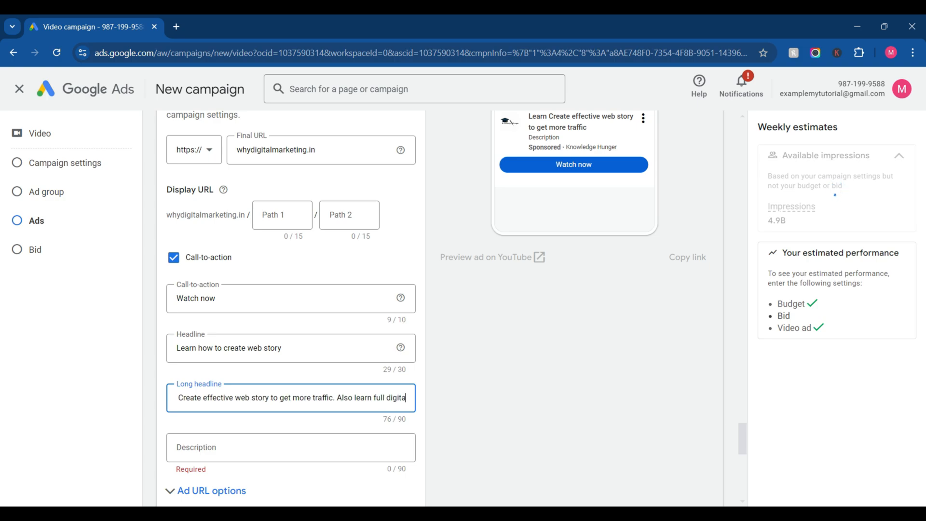
type("l marketing fromus")
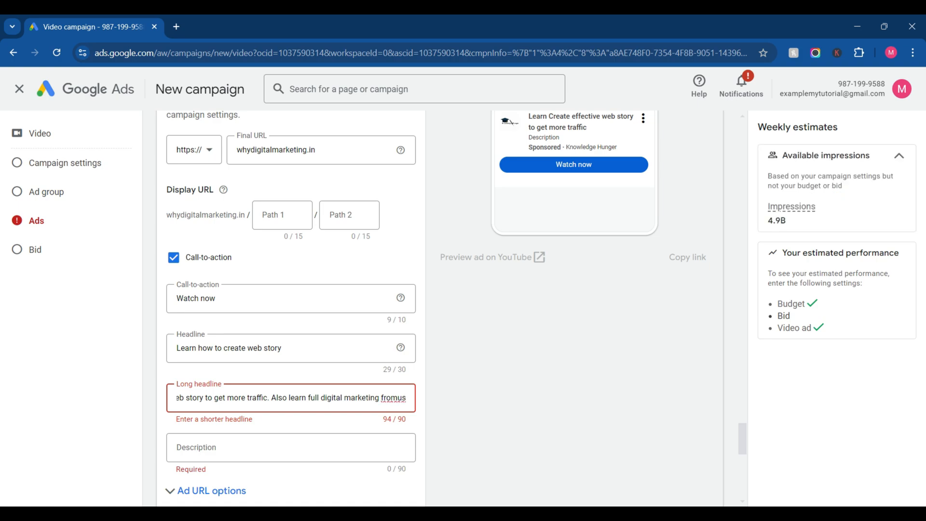
key("BackSpace")
key("BackSpace")
key("BackSpace")
key("BackSpace")
key("BackSpace")
key("BackSpace")
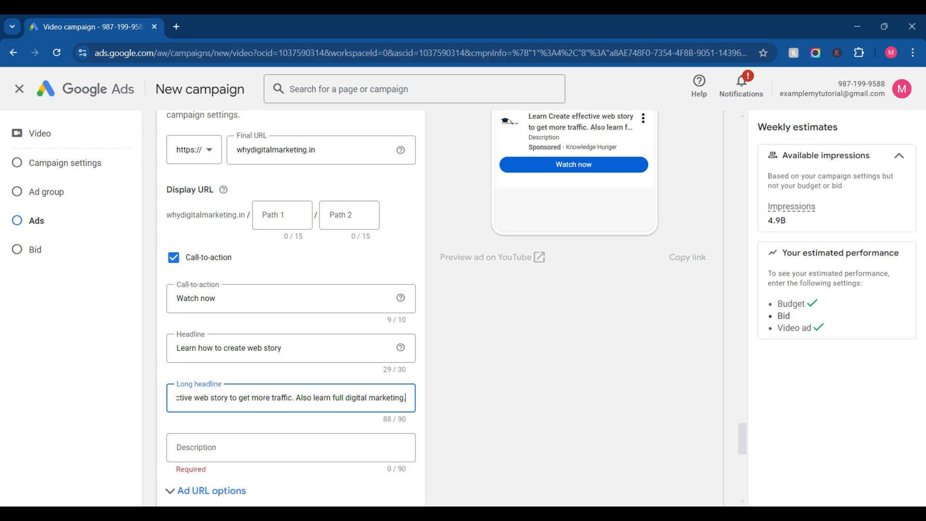
Step: Enter "Websotry full tutorial in hindi. learn cretion, content, uploading etc." as the video ad's description
left_click(291, 447)
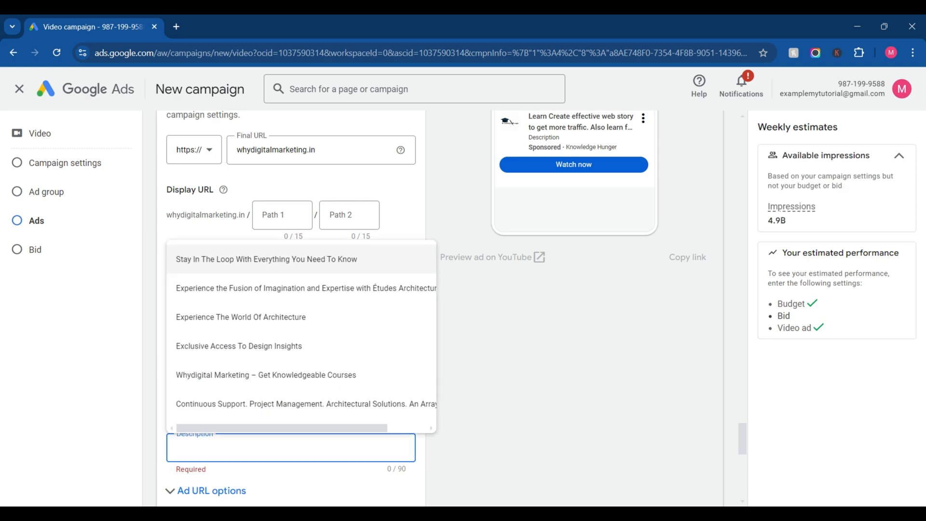
type("W")
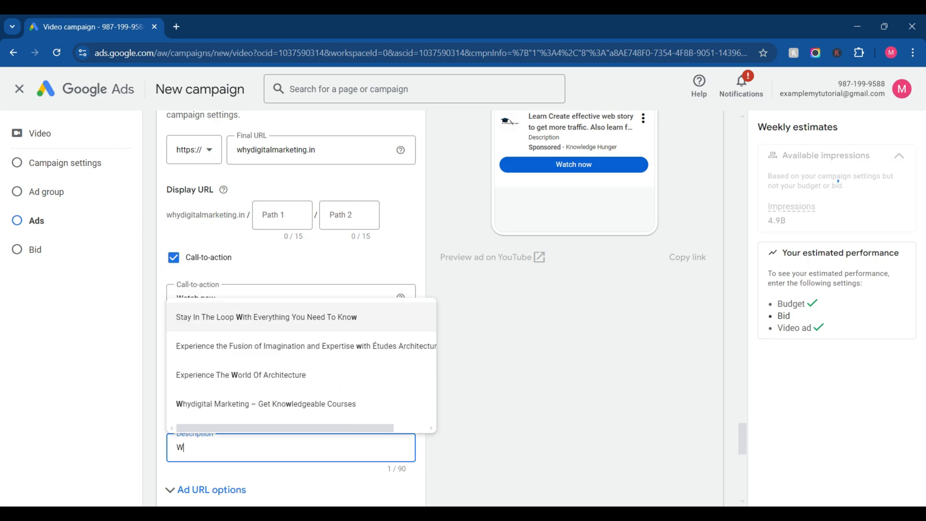
type("ebsotr")
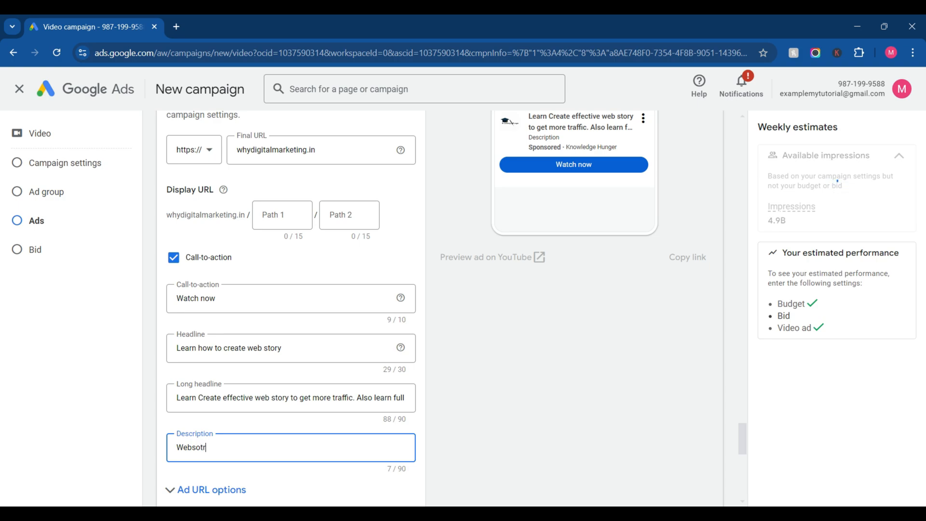
type("y full tutorial in hindi.")
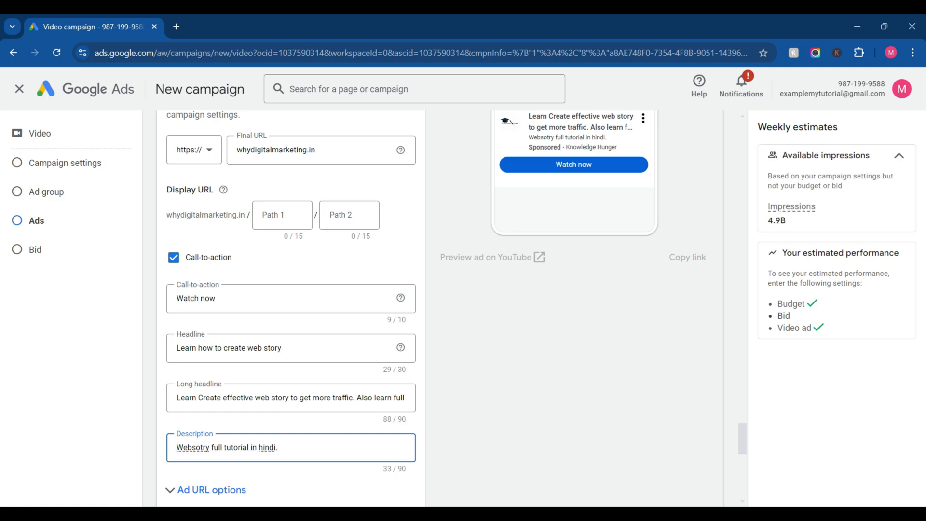
type("lea")
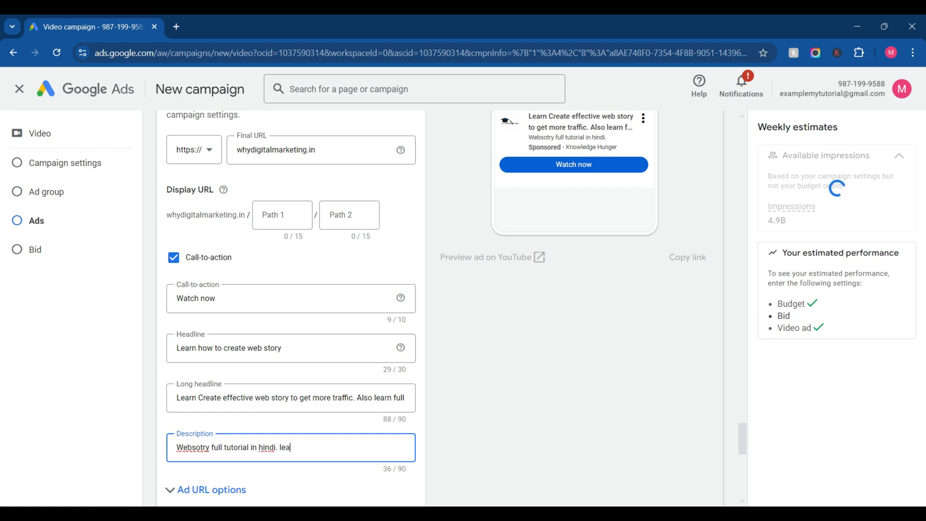
type("rn cretion, content, uploa")
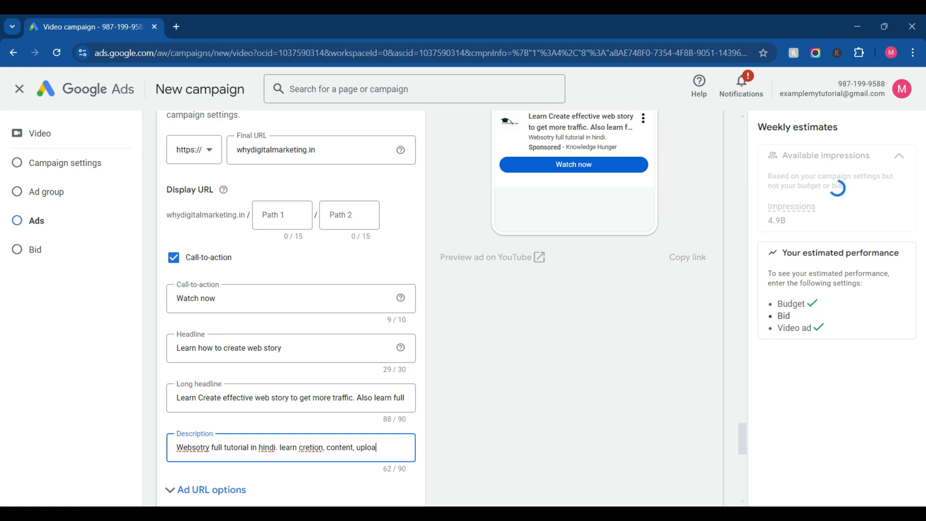
type("ding etc")
Step: Correct the misspelled words in the ad description to "creation" and "Hindi" using the spelling suggestions
right_click(437, 450)
key("Escape")
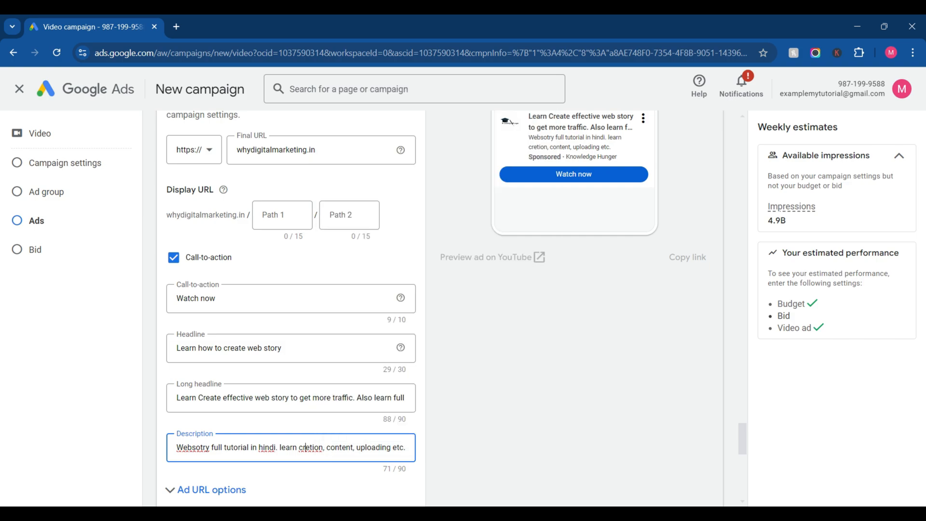
right_click(311, 447)
left_click(338, 148)
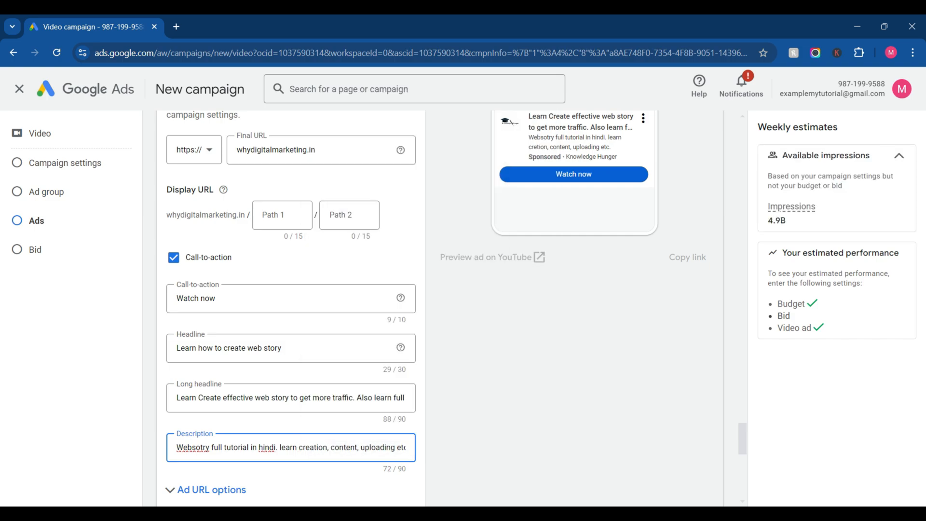
right_click(267, 447)
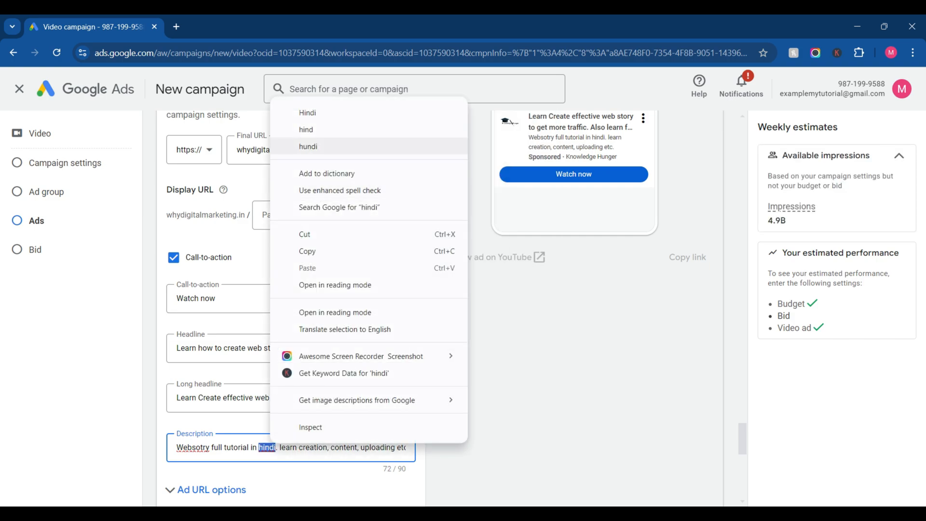
left_click(307, 112)
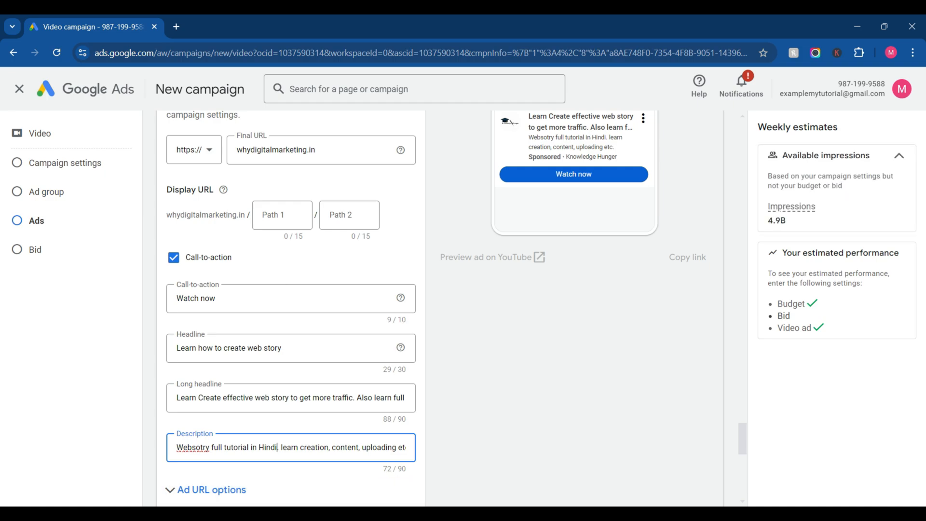
right_click(193, 448)
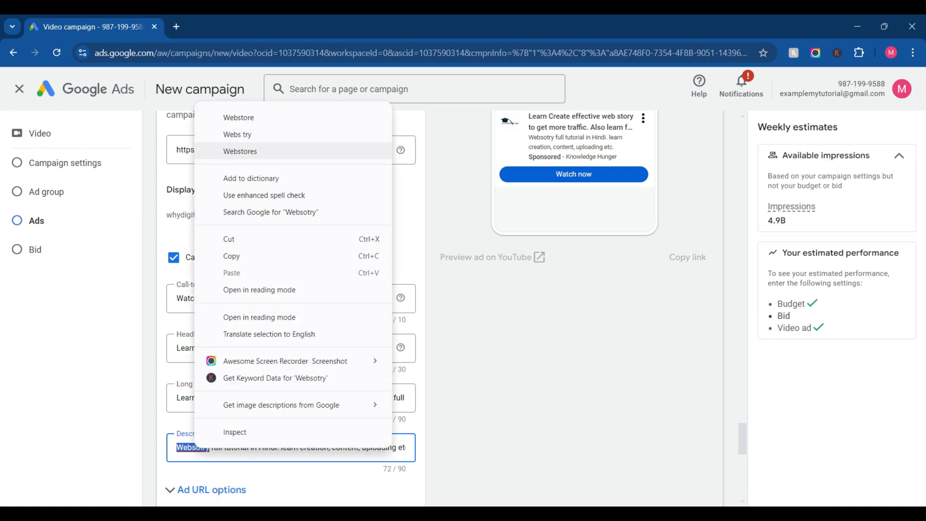
left_click(458, 299)
left_click(458, 299)
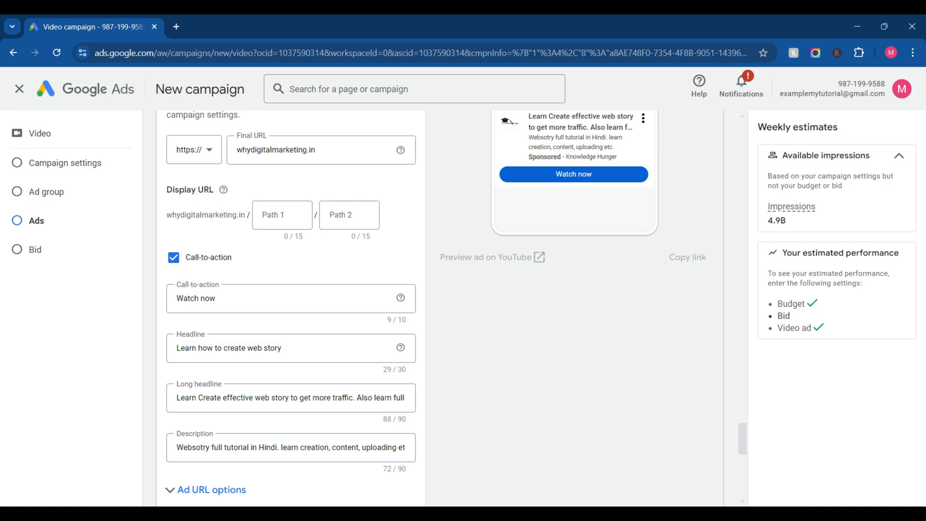
Step: Set the ad group's Target CPV bid to ₹1.00
scroll(435, 308, "down", 8)
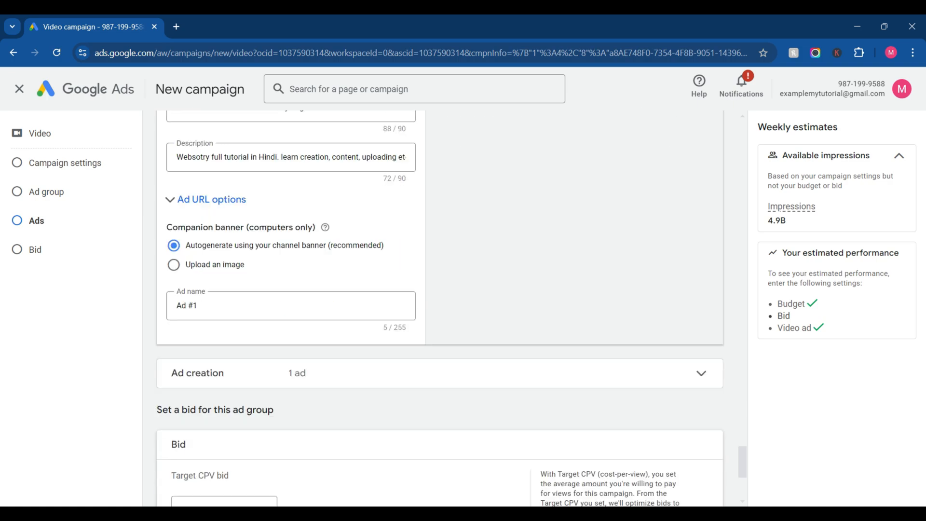
scroll(439, 309, "down", 4)
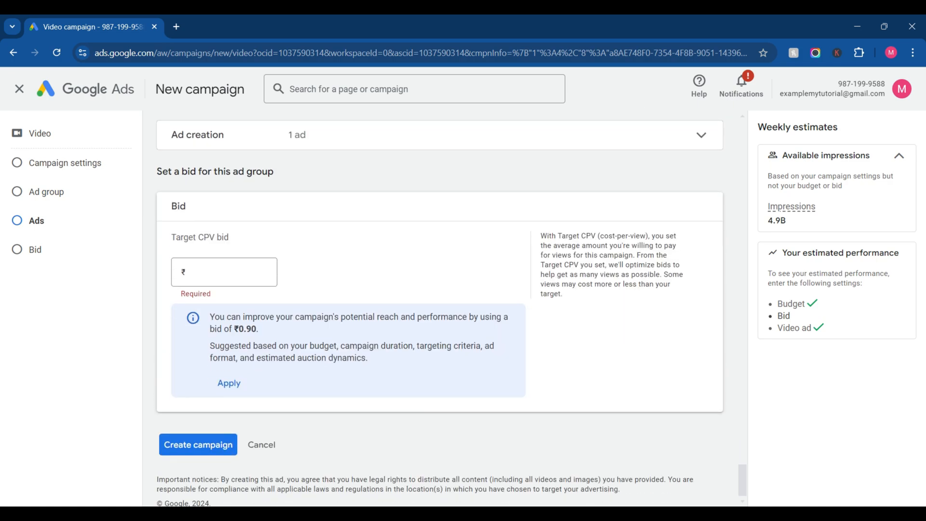
left_click(225, 272)
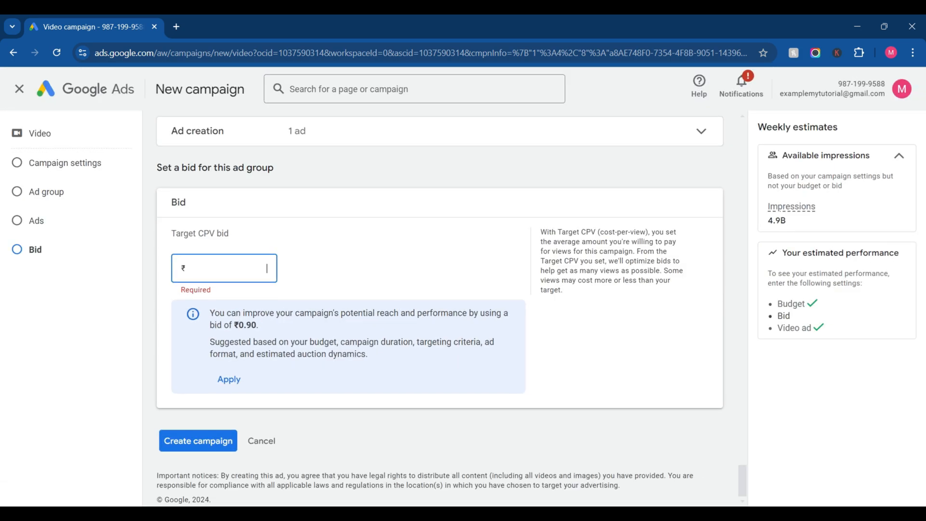
type("1")
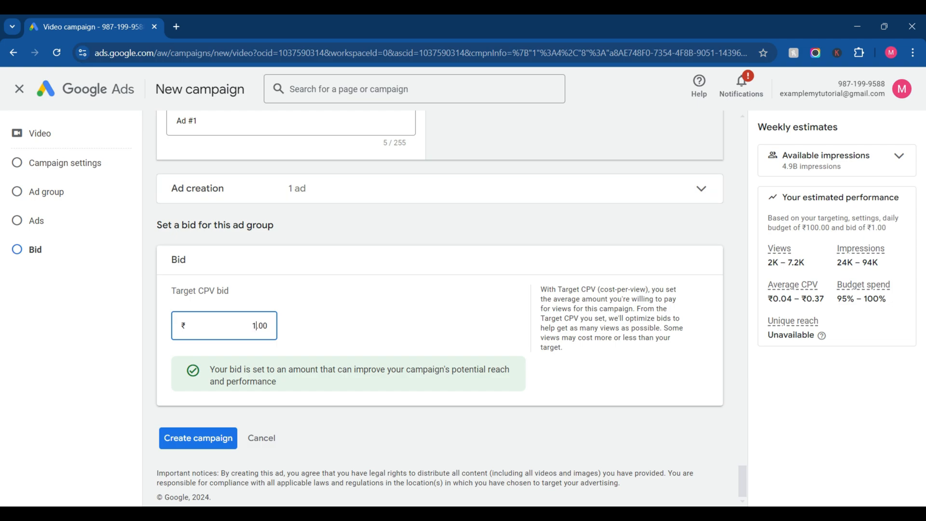
Step: Preview the video ad on a computer screen in all formats, as an in-stream ad and as an in-feed video
scroll(439, 306, "up", 4)
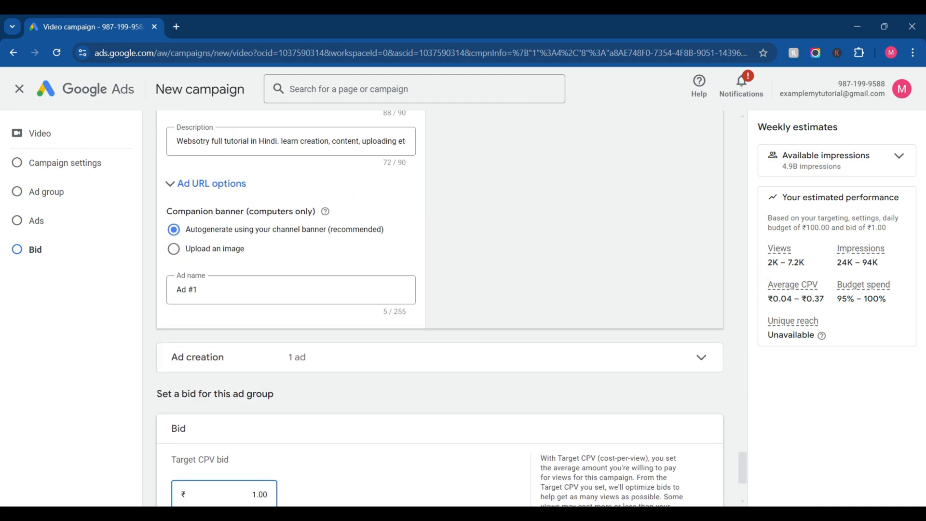
scroll(439, 306, "up", 8)
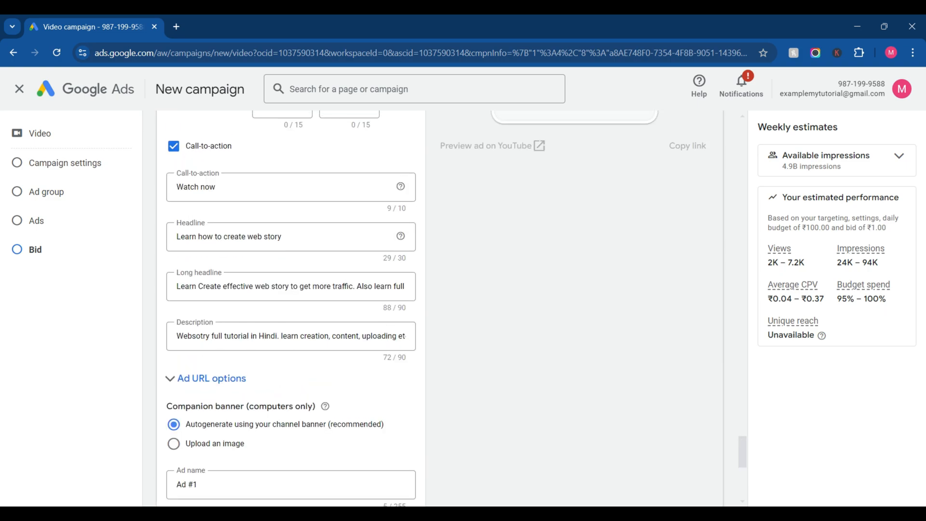
scroll(439, 306, "up", 6)
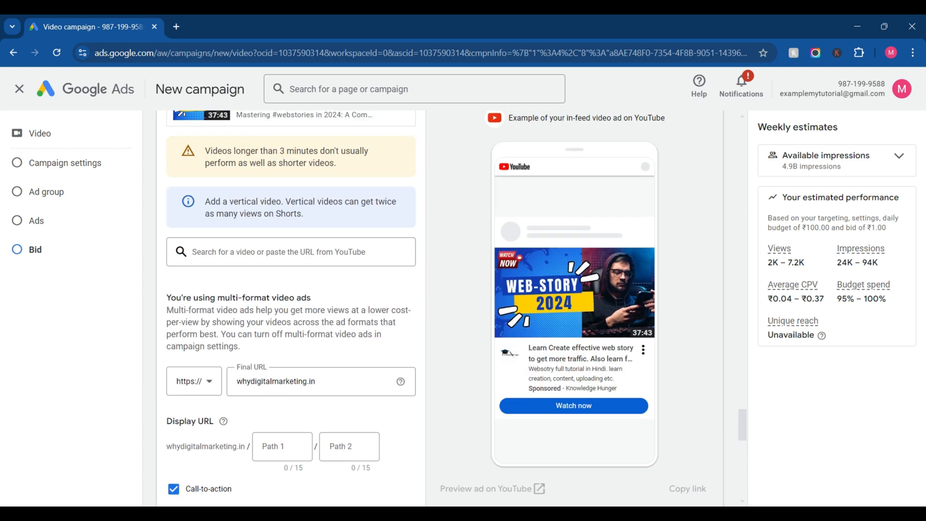
left_click(675, 159)
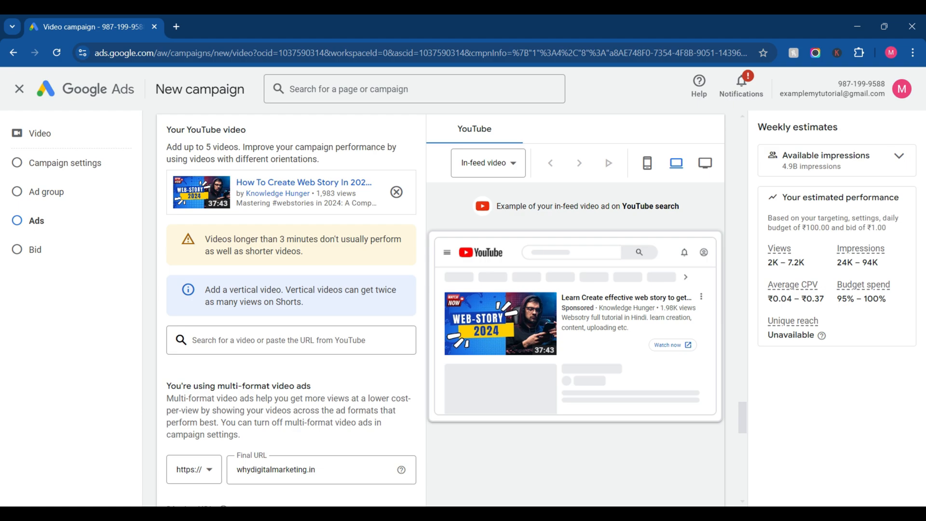
left_click(488, 163)
left_click(479, 174)
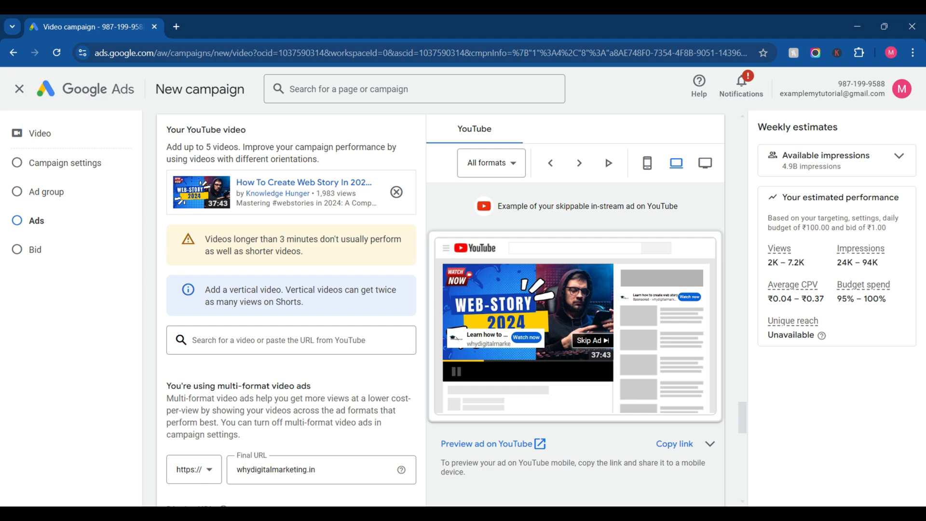
left_click(491, 163)
left_click(482, 200)
left_click(494, 163)
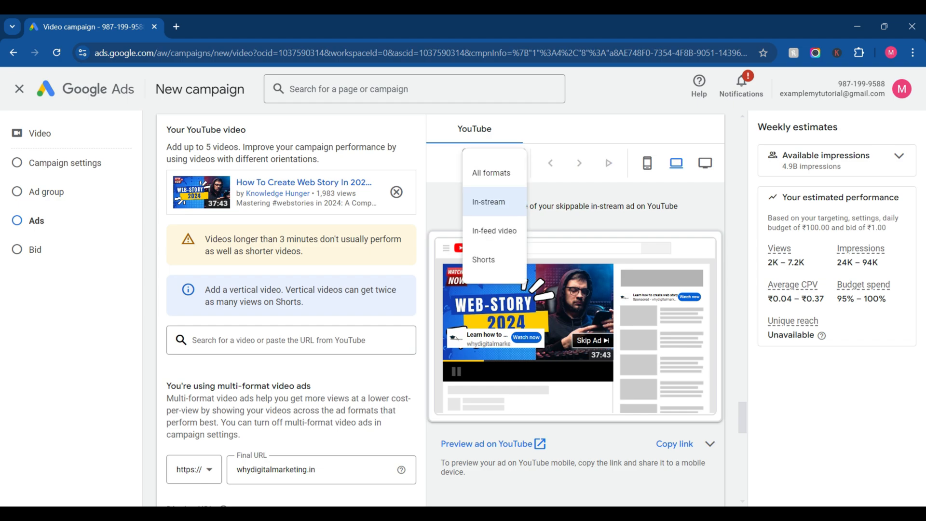
left_click(484, 230)
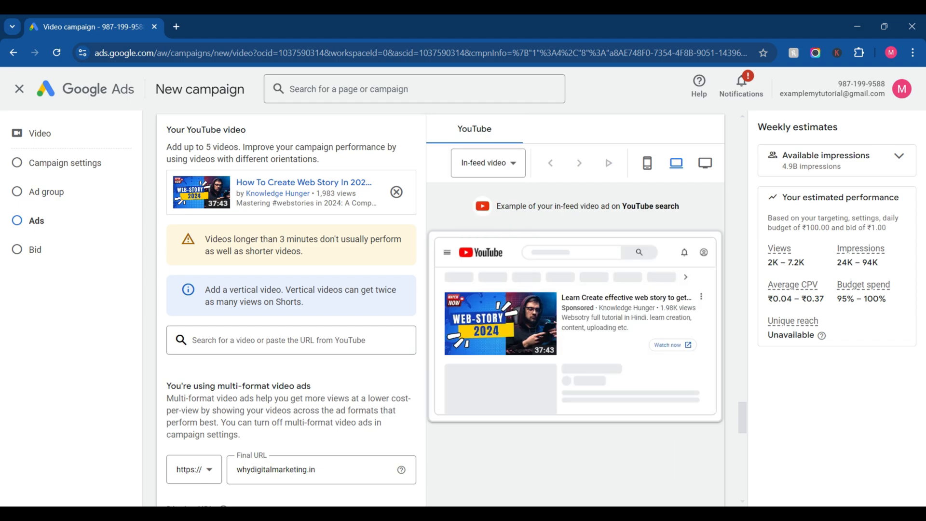
Step: Preview the video ad as a Shorts ad on a mobile device
left_click(488, 163)
left_click(482, 258)
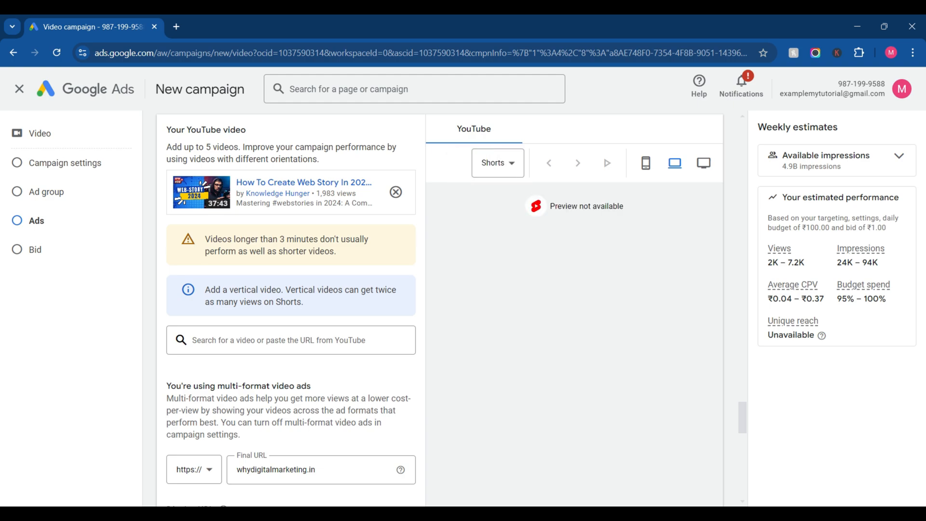
left_click(646, 163)
Step: Review the targeting, ad and bid sections, and check the ads listed under Ad creation
scroll(646, 163, "up", 12)
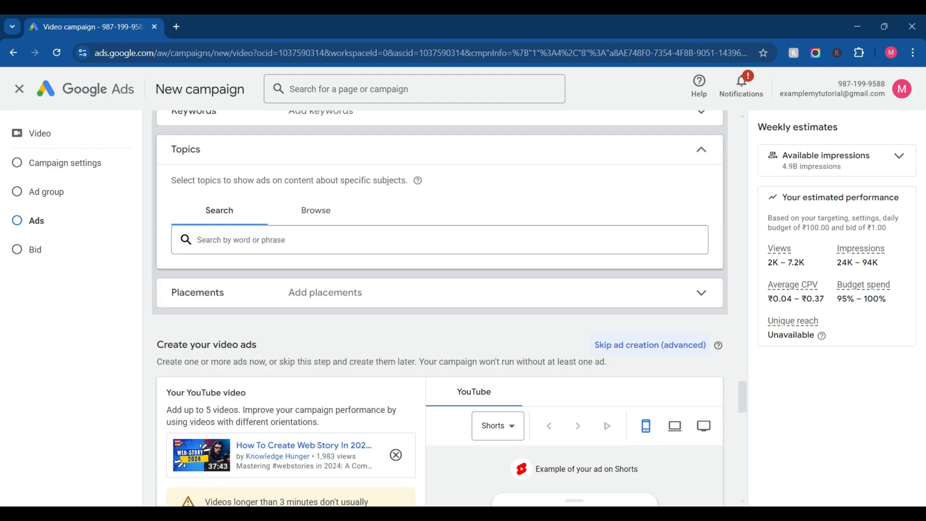
scroll(449, 309, "up", 15)
scroll(449, 308, "down", 20)
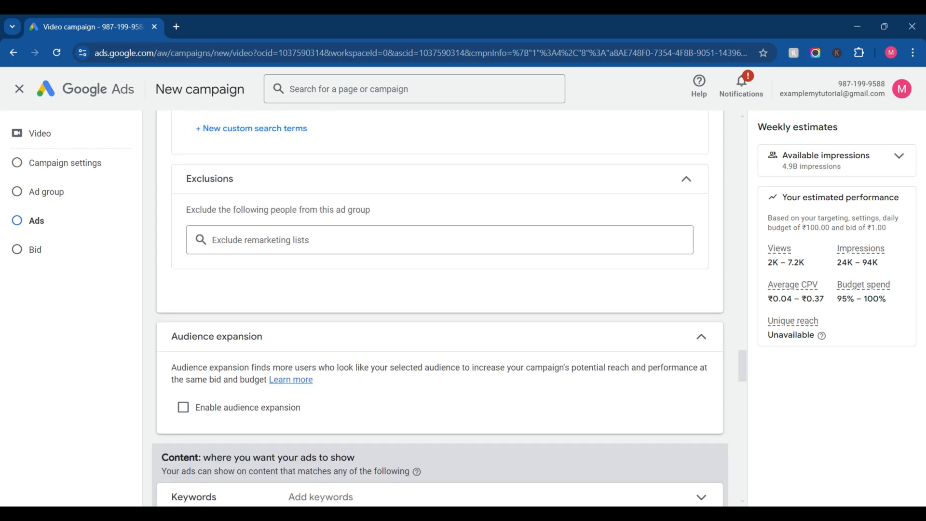
scroll(440, 309, "down", 20)
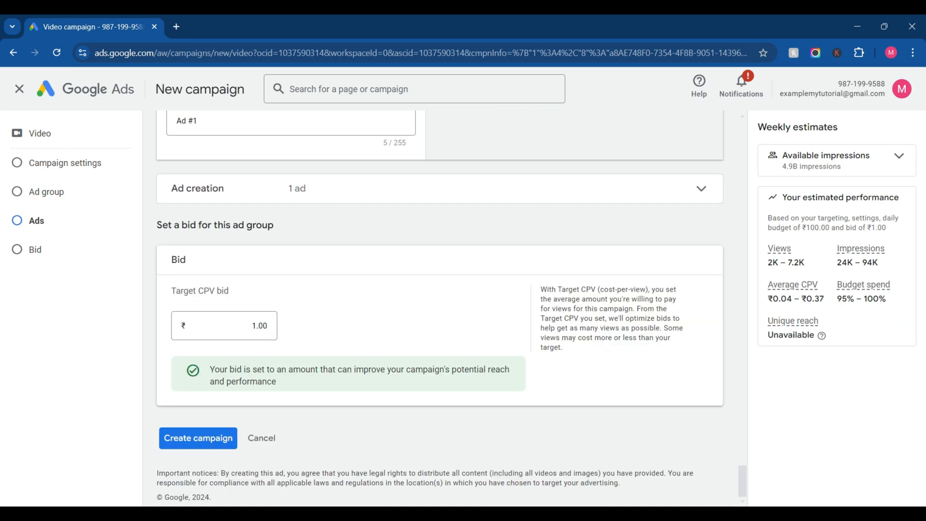
scroll(440, 309, "up", 10)
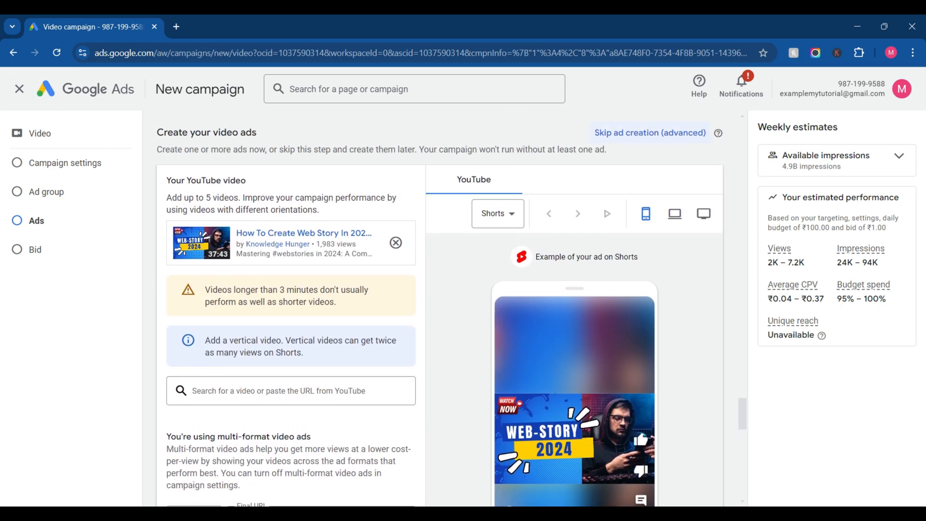
scroll(440, 309, "down", 10)
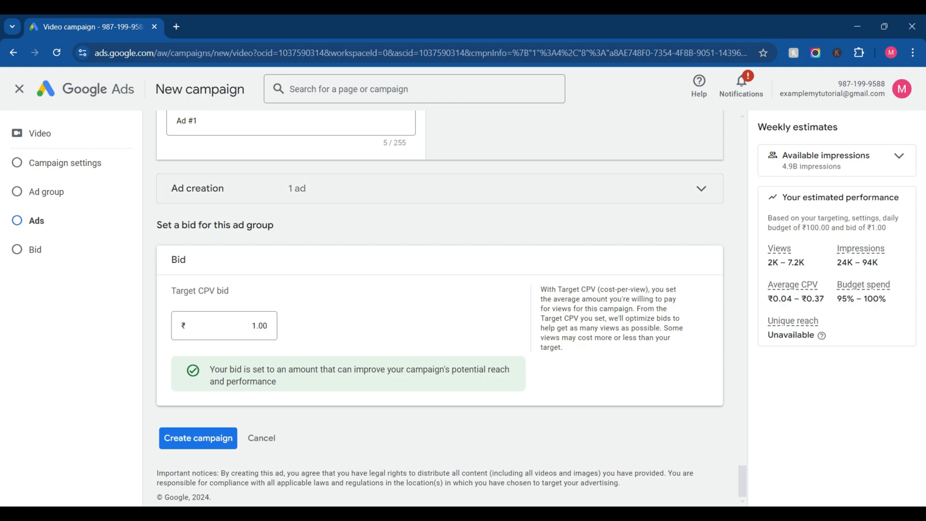
left_click(297, 189)
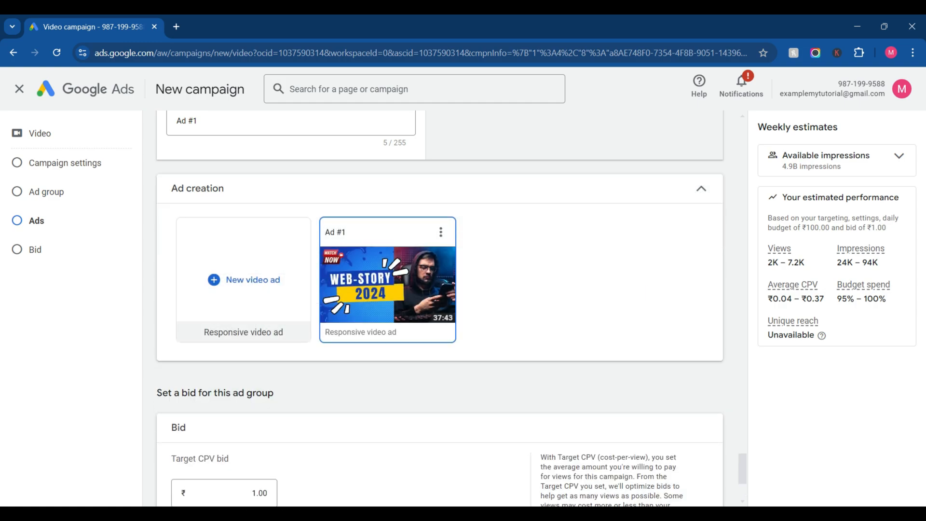
left_click(297, 189)
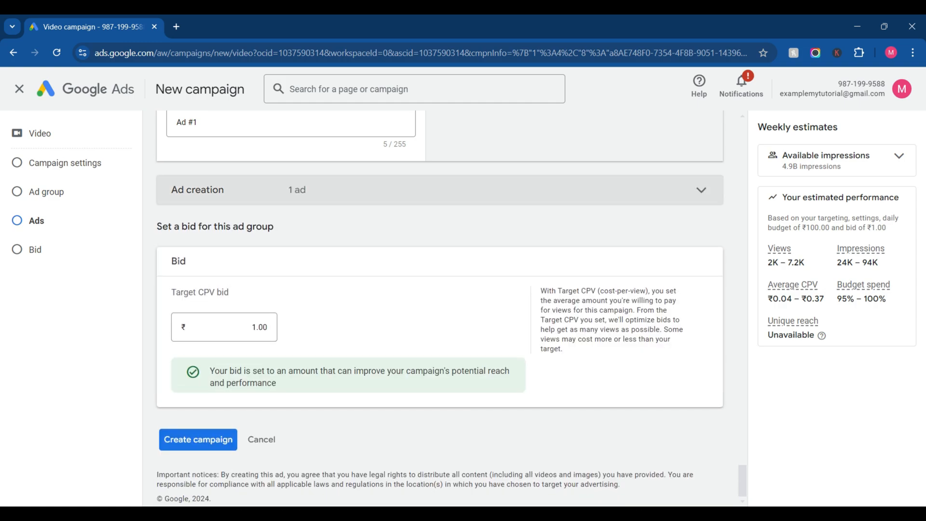
Step: Turn off multi-format video ads in the campaign settings and accept the inventory control change
scroll(297, 203, "up", 13)
scroll(440, 308, "up", 15)
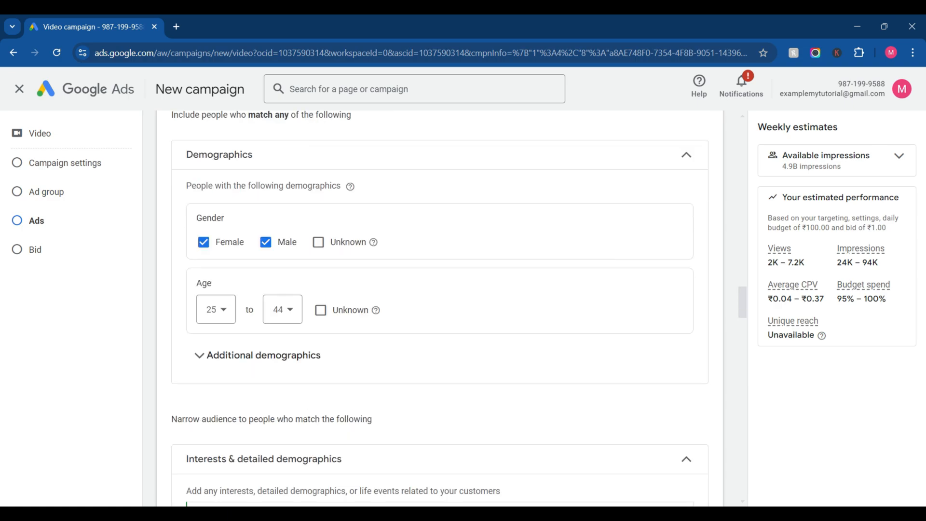
scroll(440, 309, "up", 12)
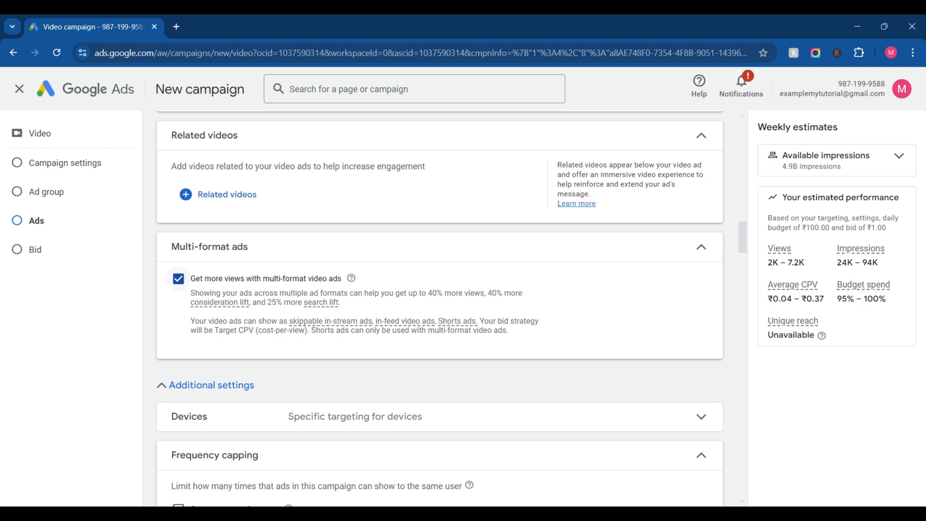
left_click(178, 279)
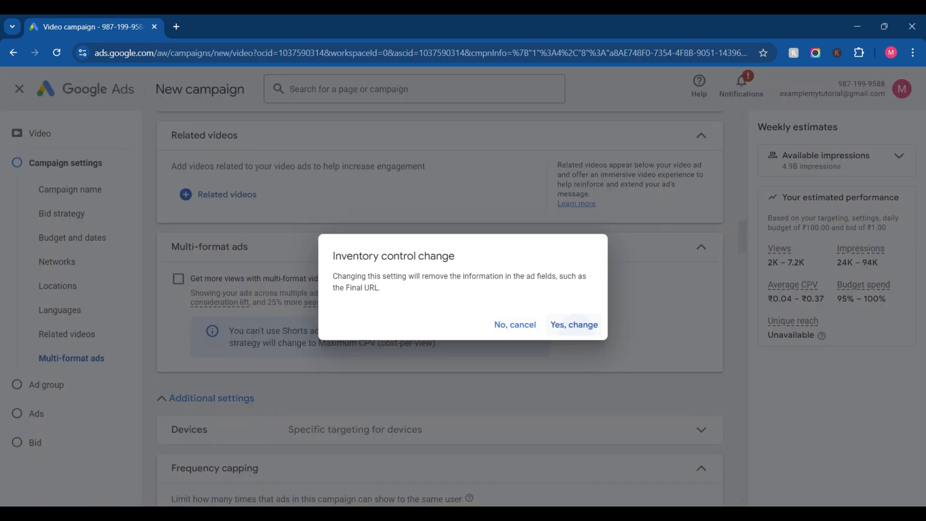
left_click(574, 324)
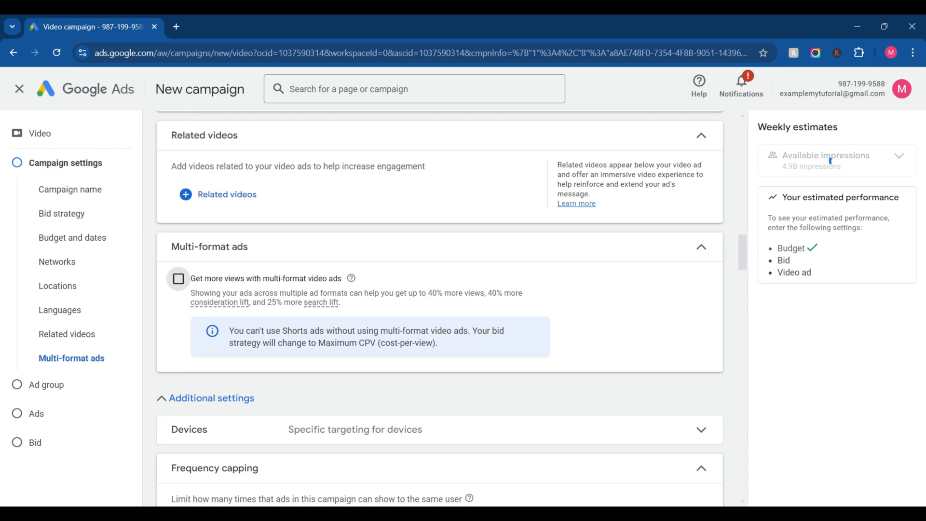
Step: Choose In-feed video ad as the video ad format for the ad group
scroll(438, 308, "down", 15)
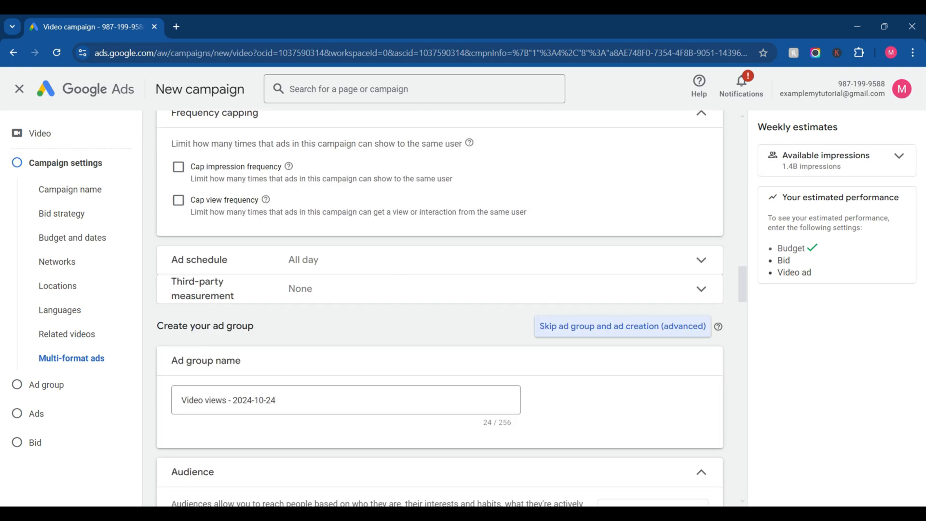
scroll(439, 277, "up", 4)
scroll(439, 277, "down", 10)
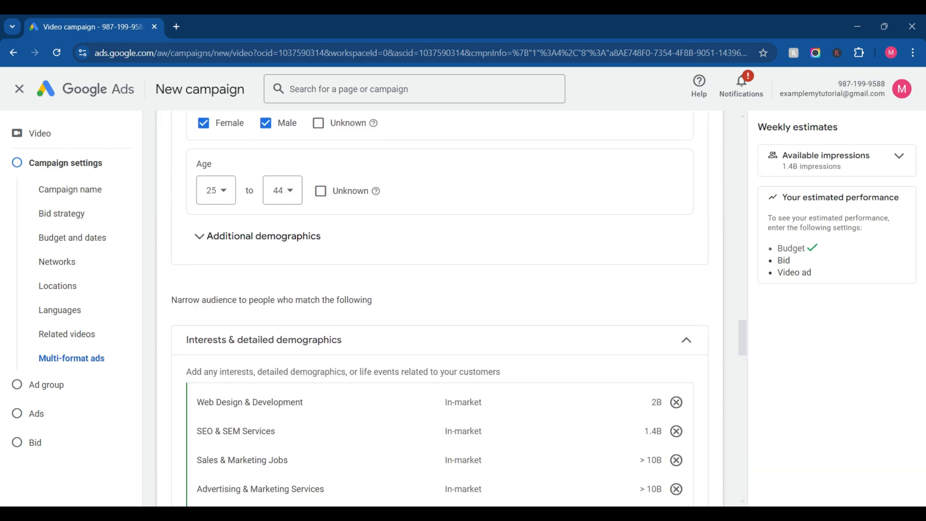
scroll(439, 309, "down", 20)
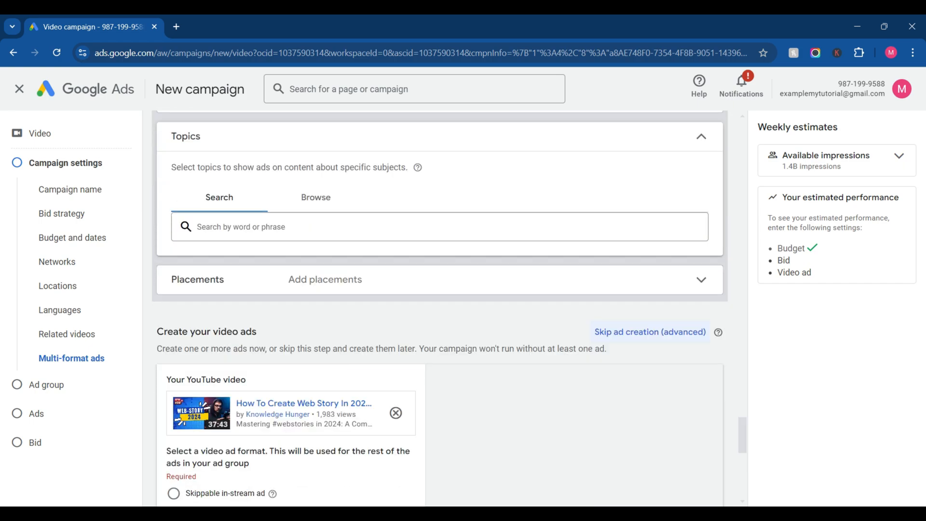
scroll(439, 308, "up", 2)
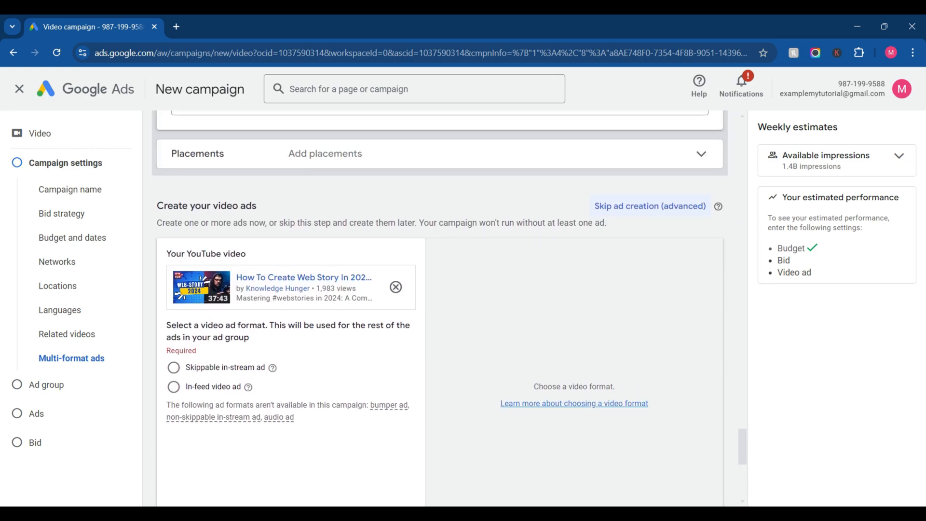
scroll(439, 289, "down", 1)
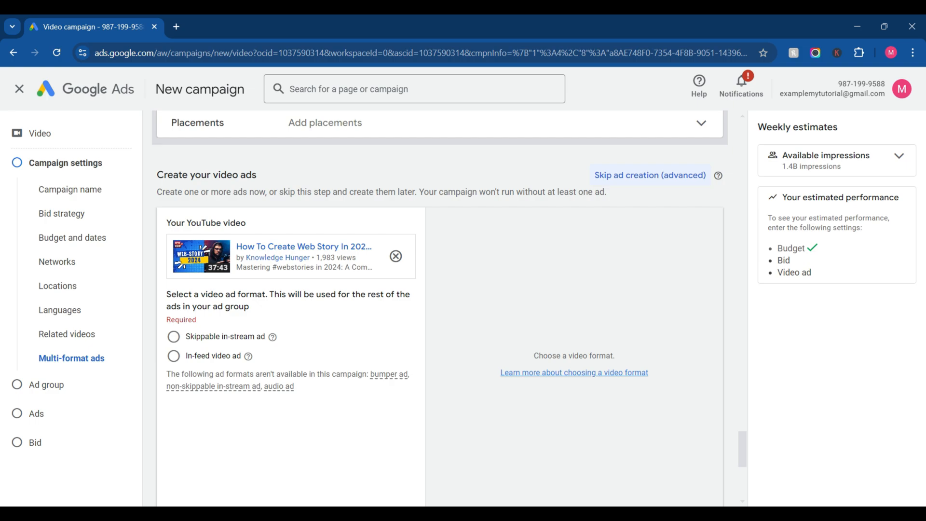
left_click(173, 356)
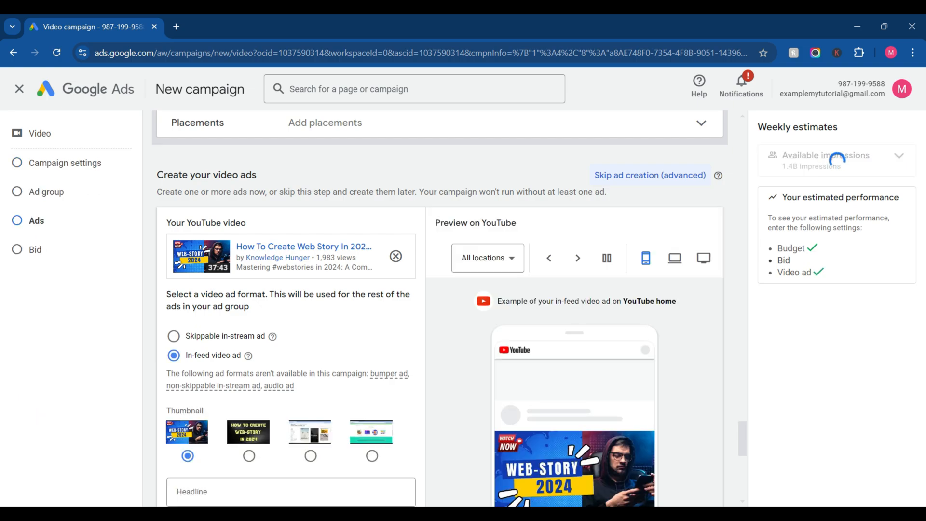
Step: Preview the in-feed video ad on mobile in the YouTube Home and Watch next locations
scroll(449, 308, "down", 3)
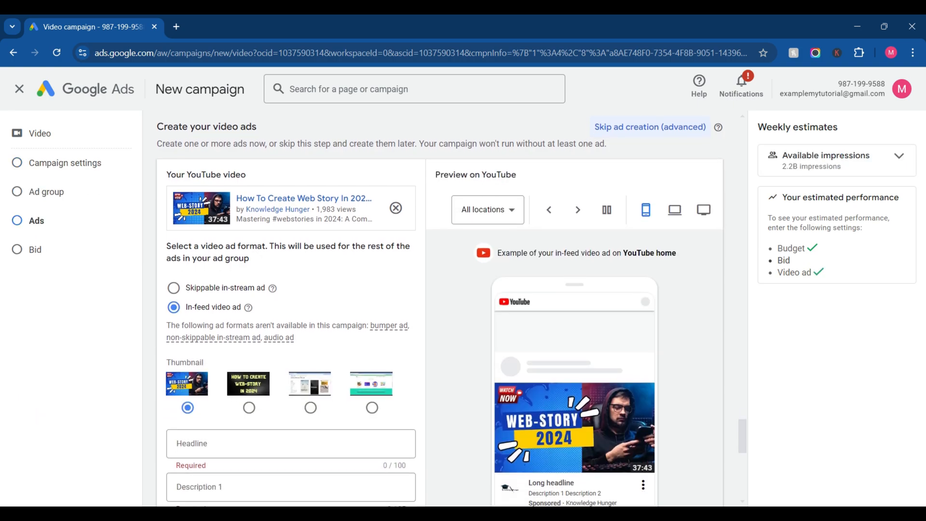
left_click(487, 178)
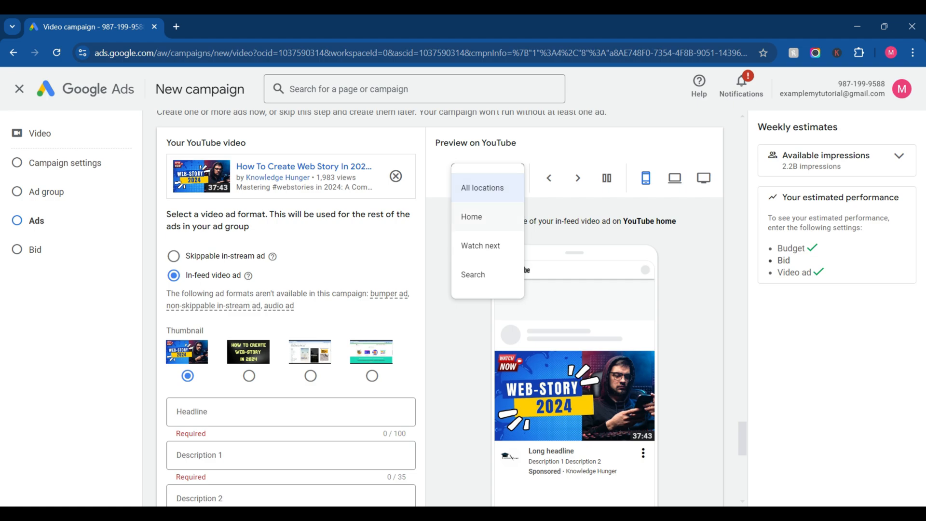
left_click(483, 216)
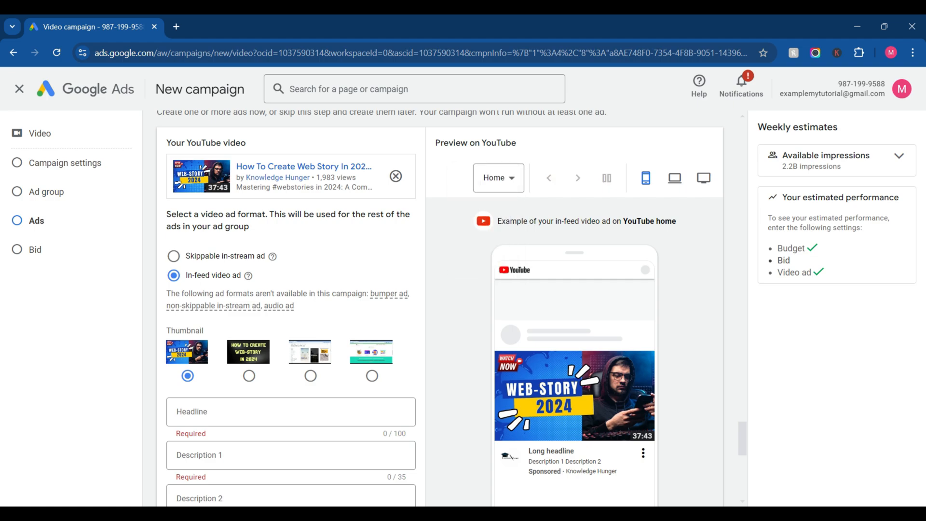
left_click(497, 178)
left_click(502, 245)
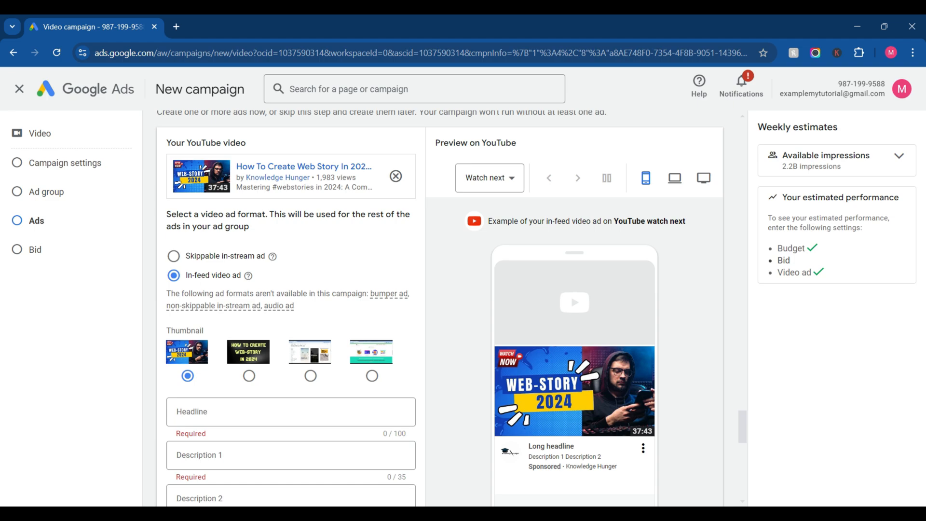
Step: Try the Skippable in-stream ad format and return the ad group to In-feed video ad
mouse_move(278, 305)
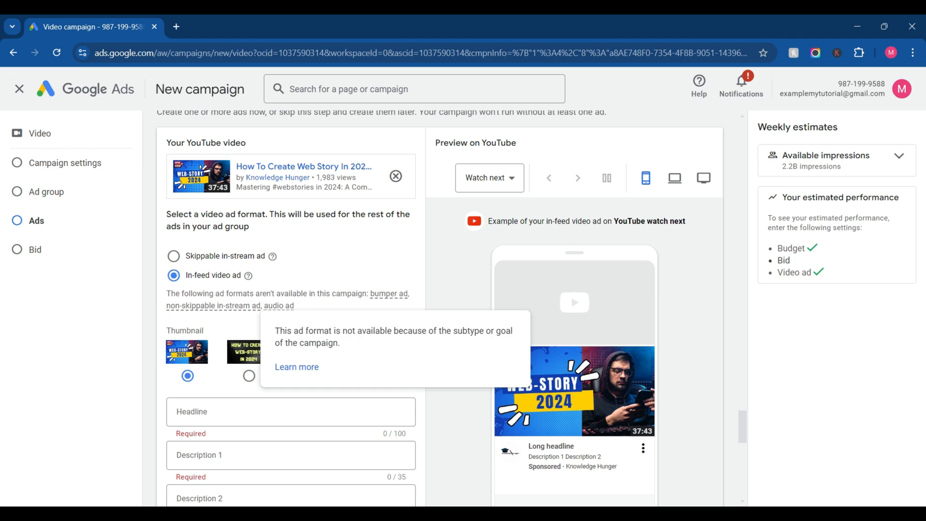
left_click(174, 256)
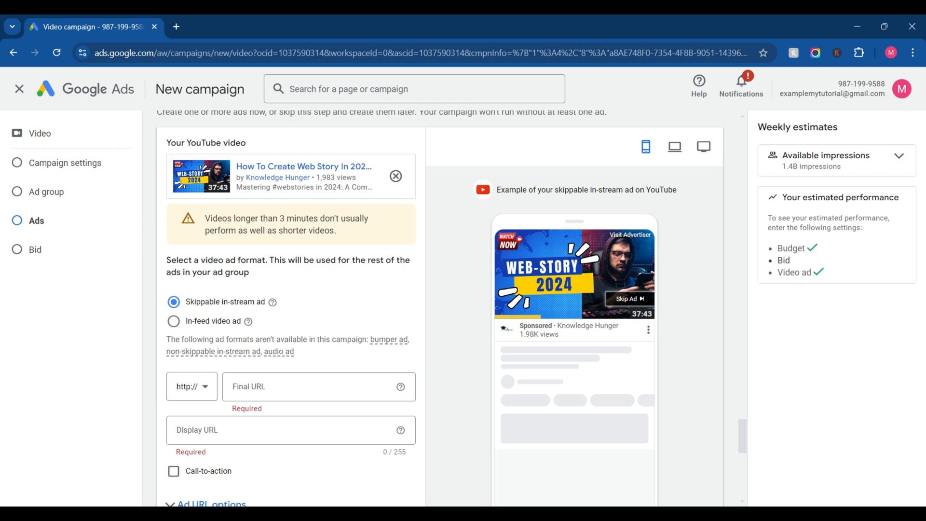
left_click(173, 322)
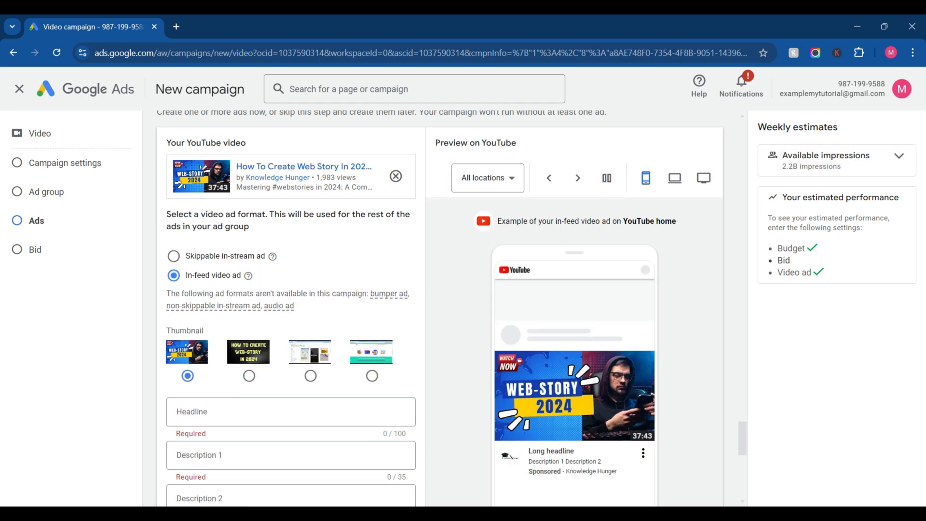
Step: Turn on multi-format video ads in the campaign settings and accept the inventory control change
scroll(439, 308, "down", 5)
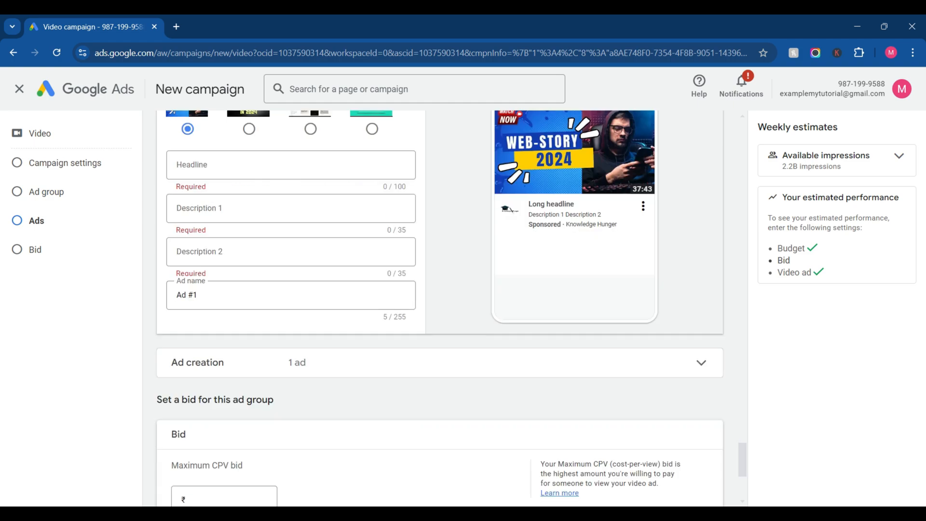
scroll(439, 309, "down", 5)
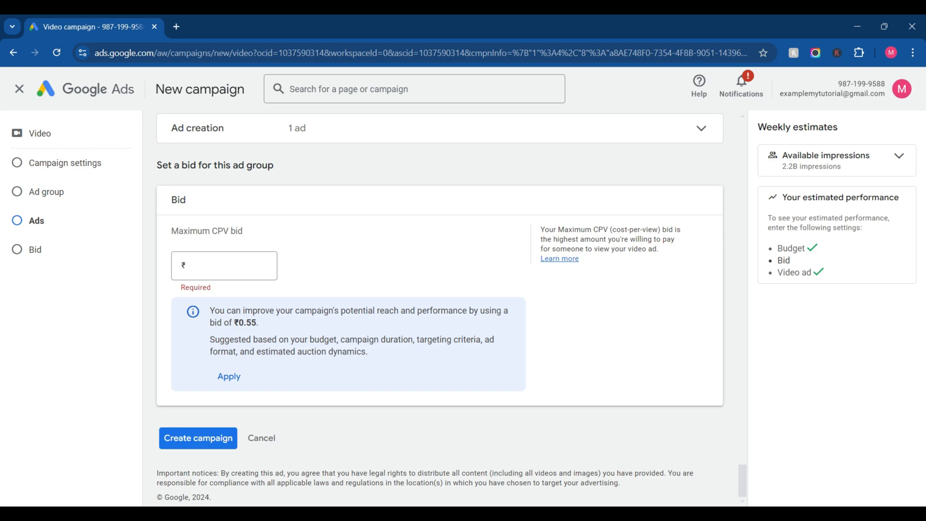
scroll(438, 309, "up", 15)
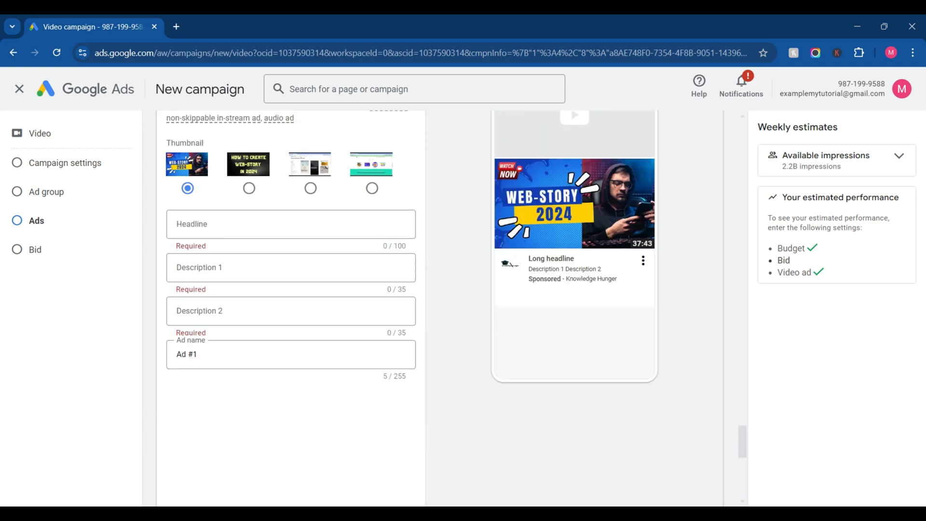
scroll(439, 309, "up", 6)
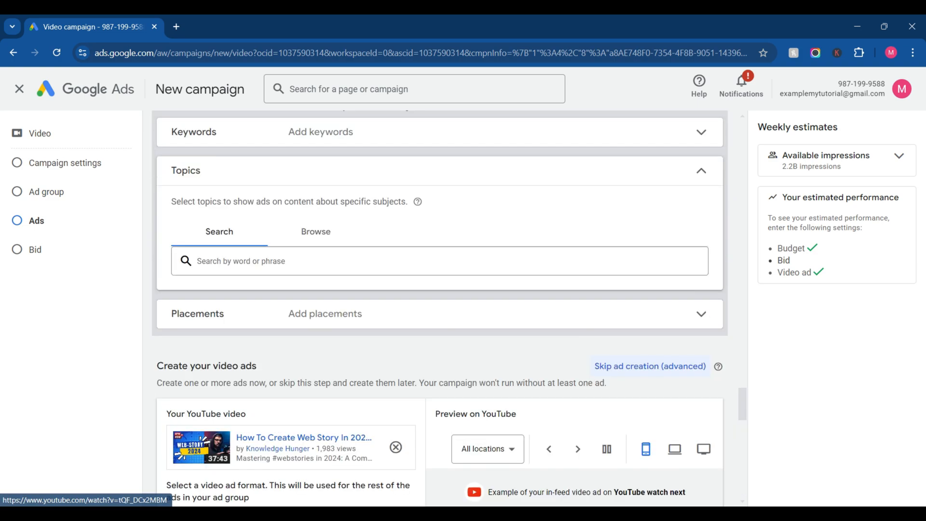
scroll(439, 309, "down", 4)
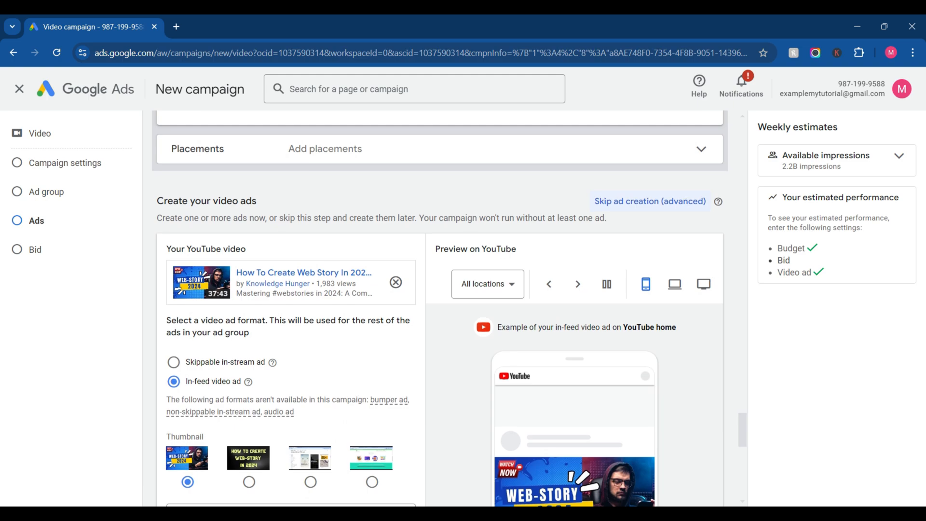
scroll(439, 308, "up", 15)
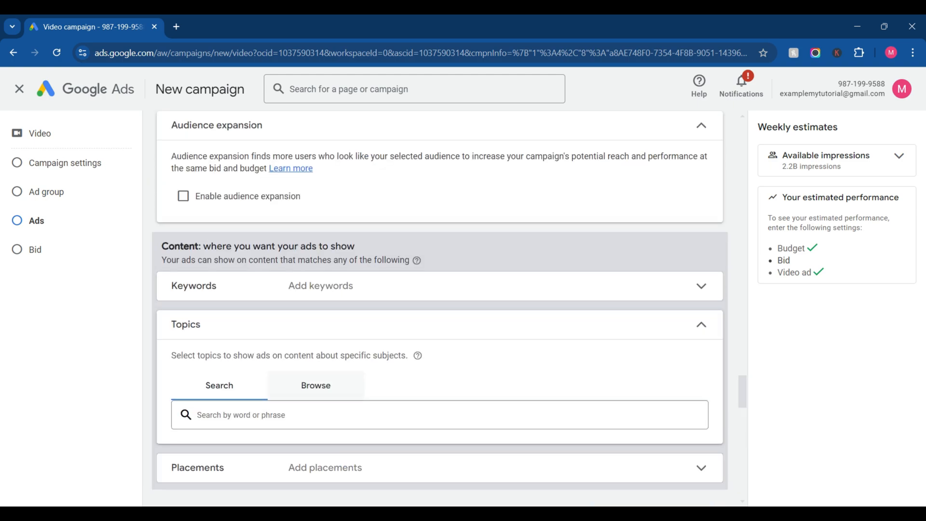
scroll(439, 309, "up", 12)
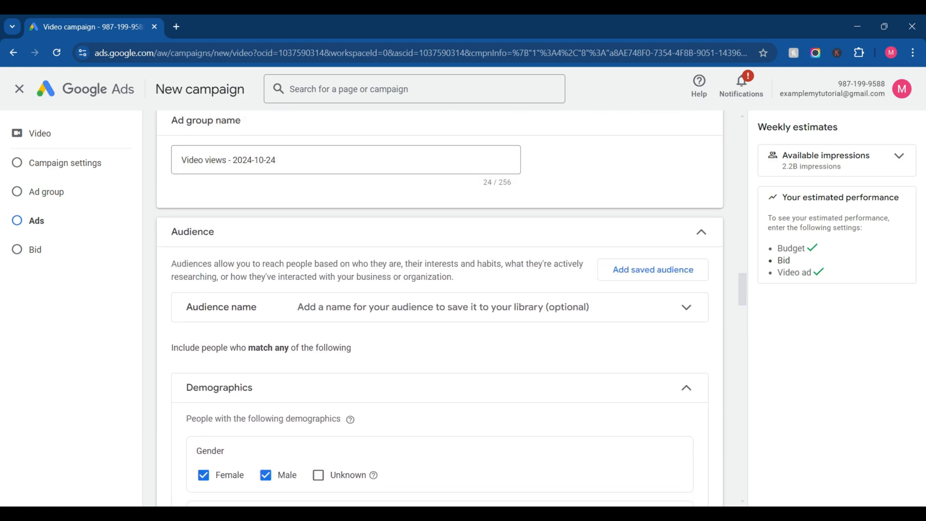
scroll(439, 309, "up", 4)
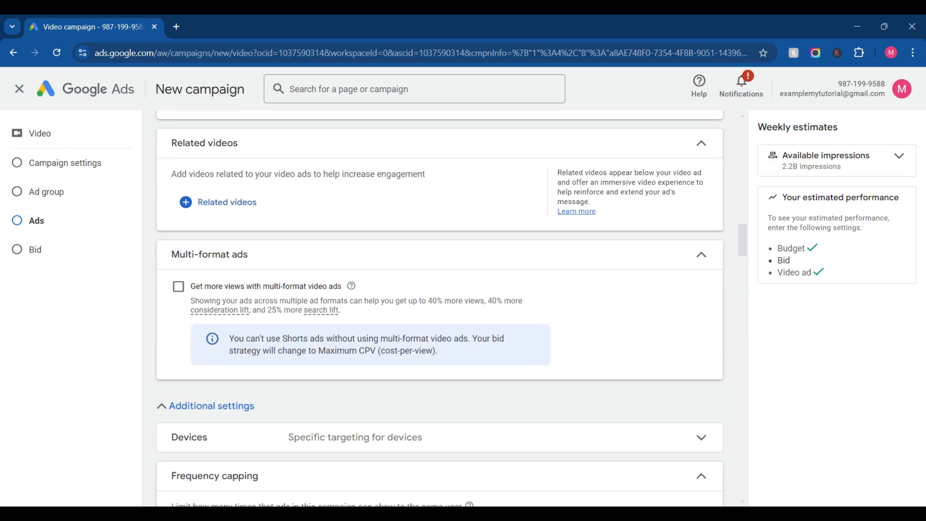
left_click(178, 286)
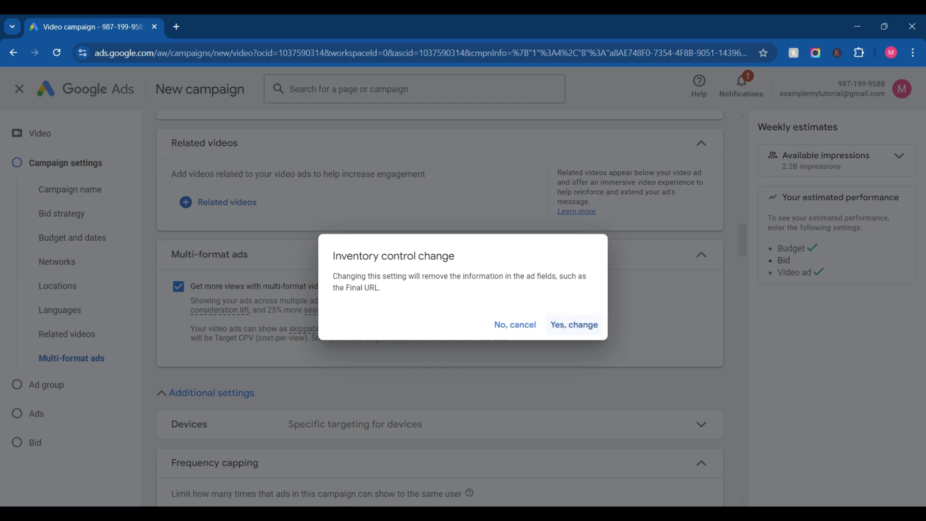
left_click(574, 324)
Step: Set the final URL of the multi-format video ad to whydigitalmarketing.in
scroll(439, 309, "down", 20)
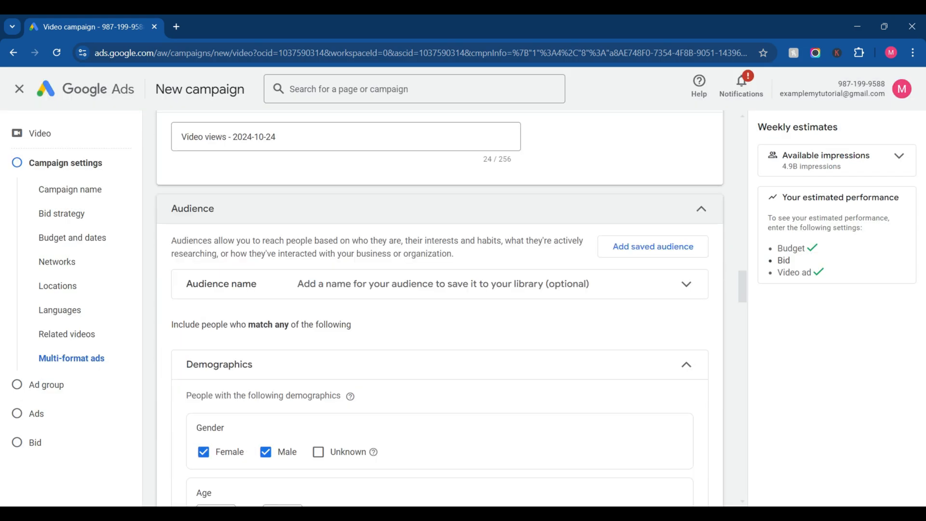
scroll(439, 308, "down", 15)
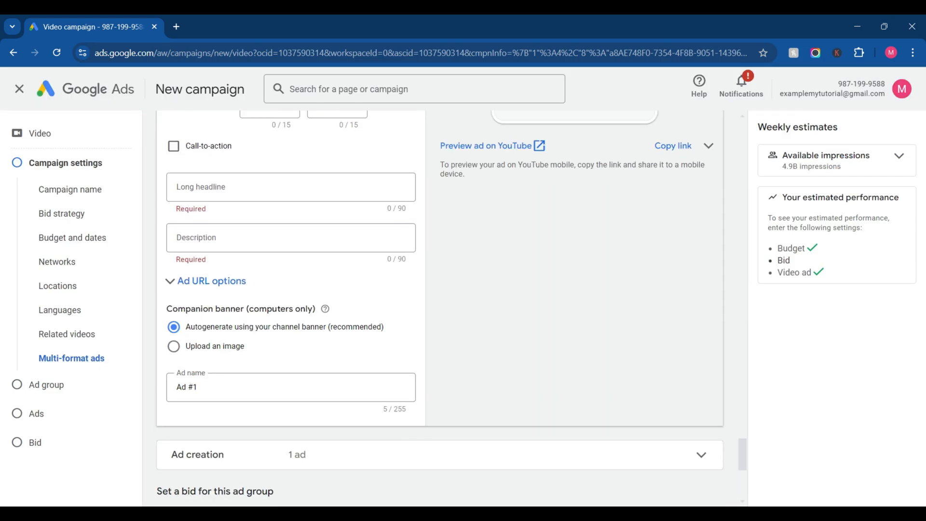
scroll(438, 309, "up", 5)
scroll(438, 308, "up", 1)
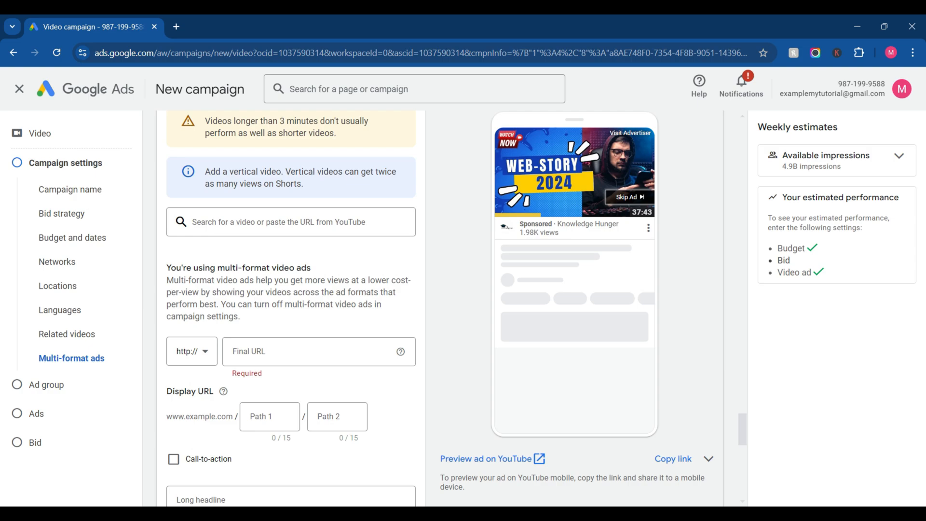
scroll(438, 309, "down", 5)
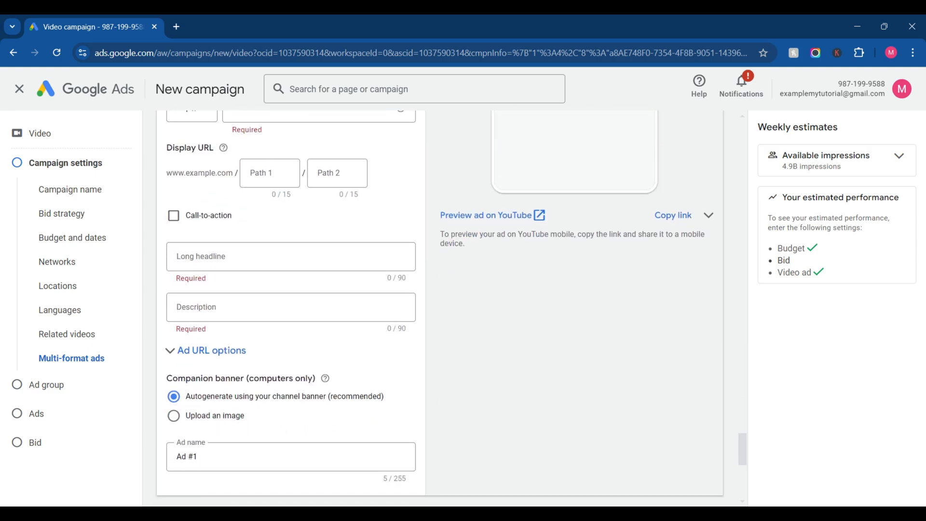
scroll(439, 309, "up", 3)
left_click(309, 266)
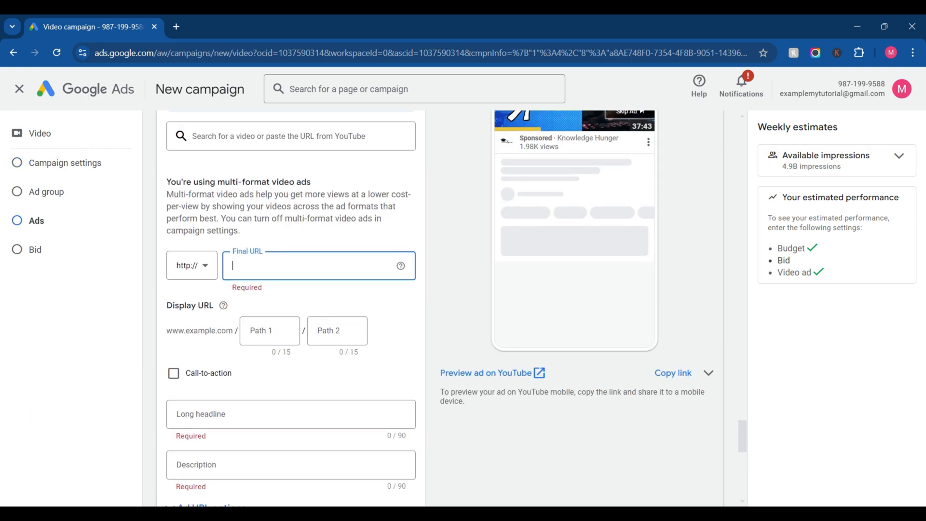
type("whydigitalmarketing.in")
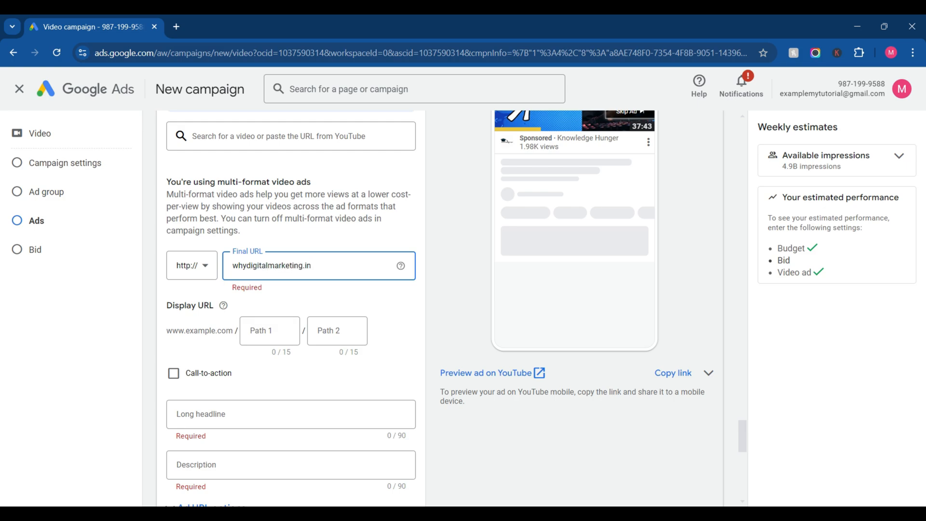
left_click(842, 155)
Step: Enable the call-to-action for the video ad and set its text to "Watch now"
scroll(173, 311, "down", 1)
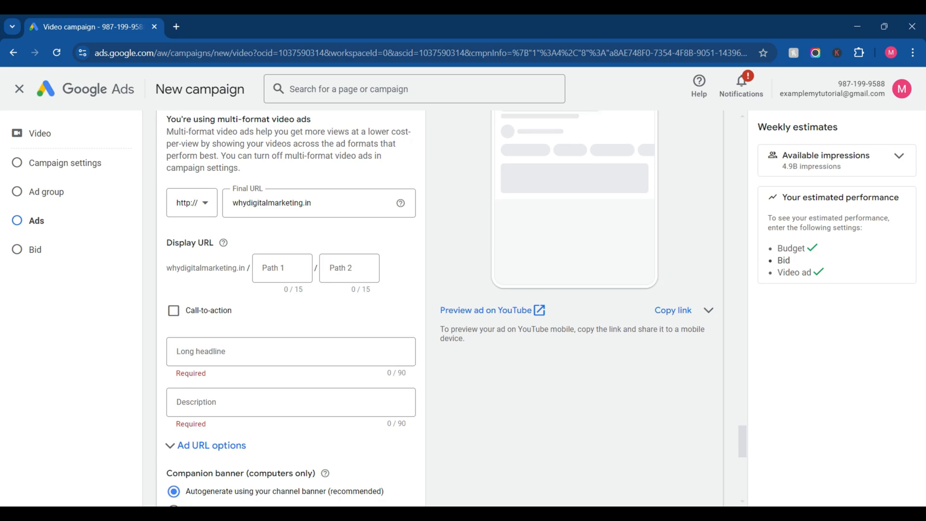
left_click(232, 352)
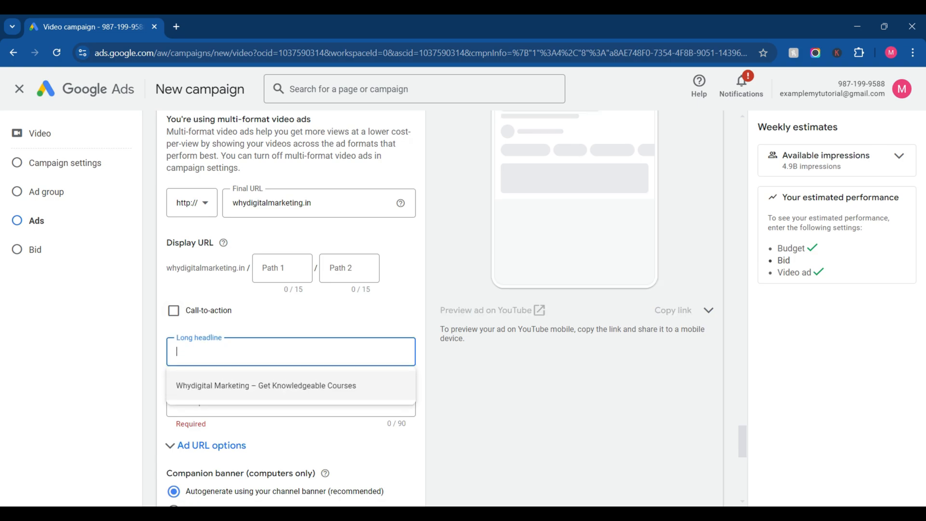
left_click(174, 311)
left_click(270, 352)
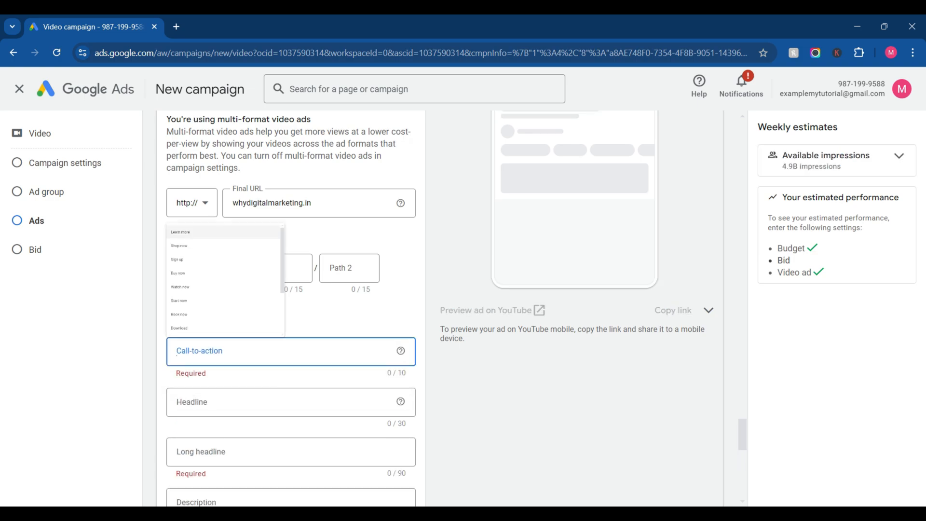
type("Watch")
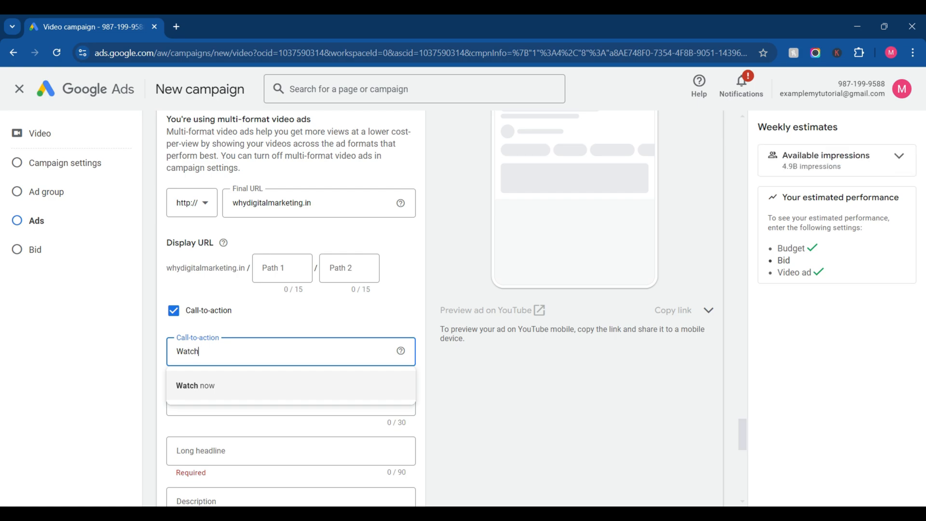
left_click(232, 385)
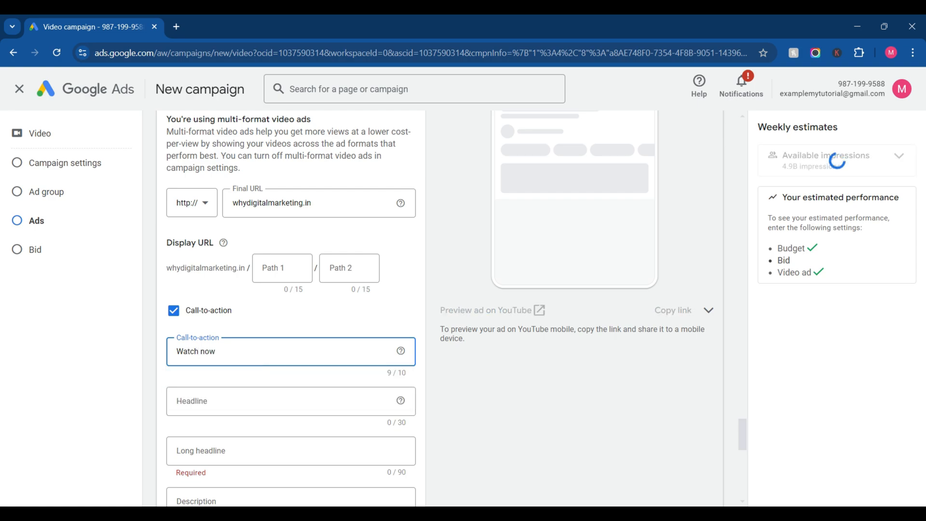
Step: Set the headline that accompanies the call-to-action to "Web story creation"
left_click(231, 401)
type("L")
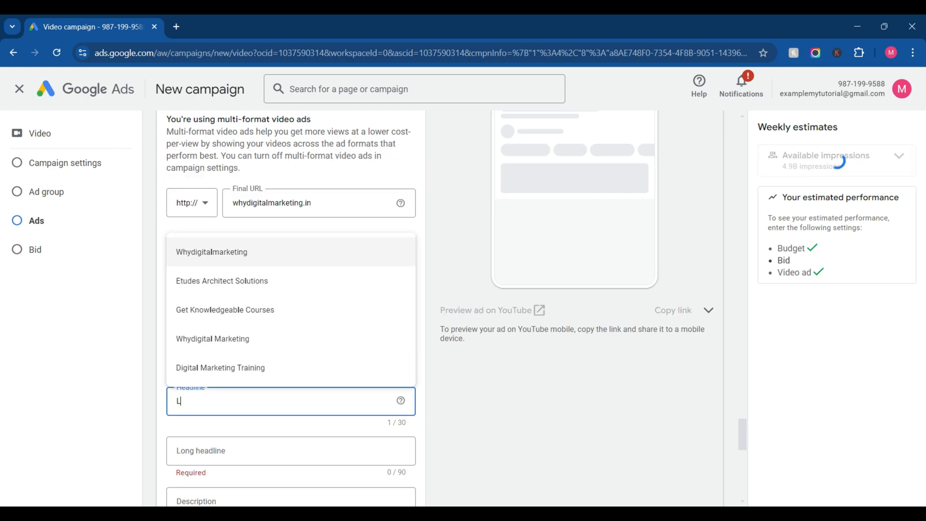
type("earn")
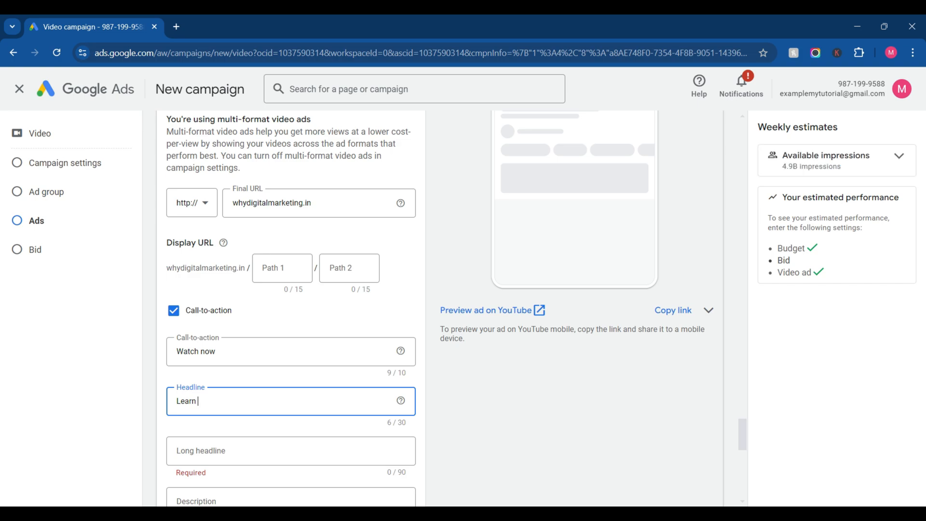
key("BackSpace")
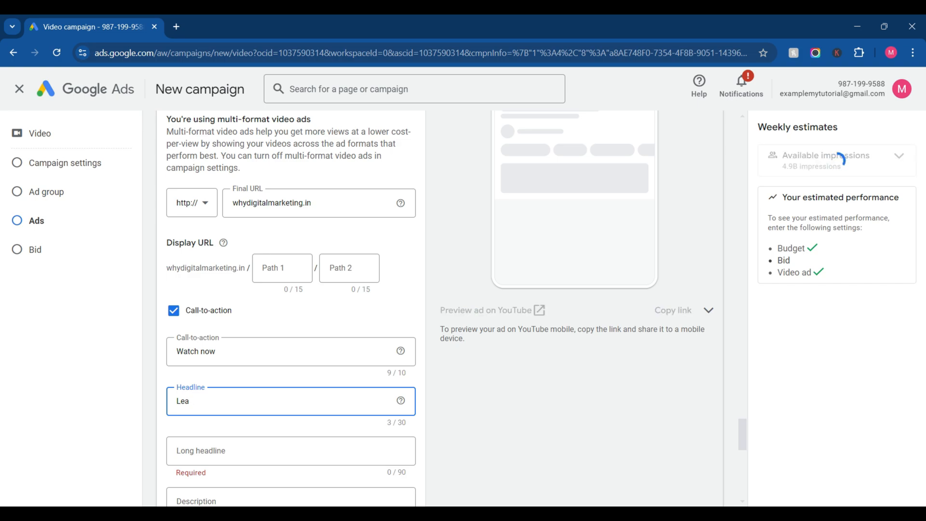
key("BackSpace")
key("BackSpace")
key("BackSpace")
type("W")
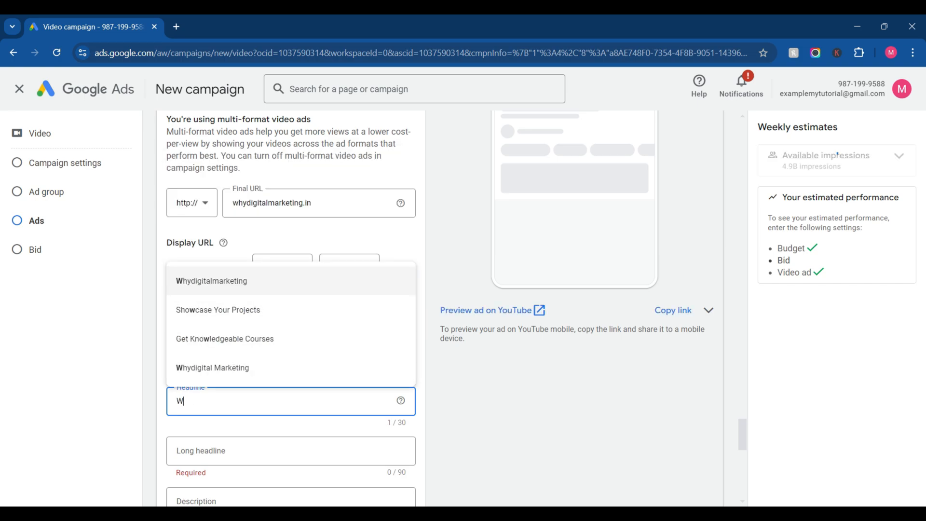
type("eb s")
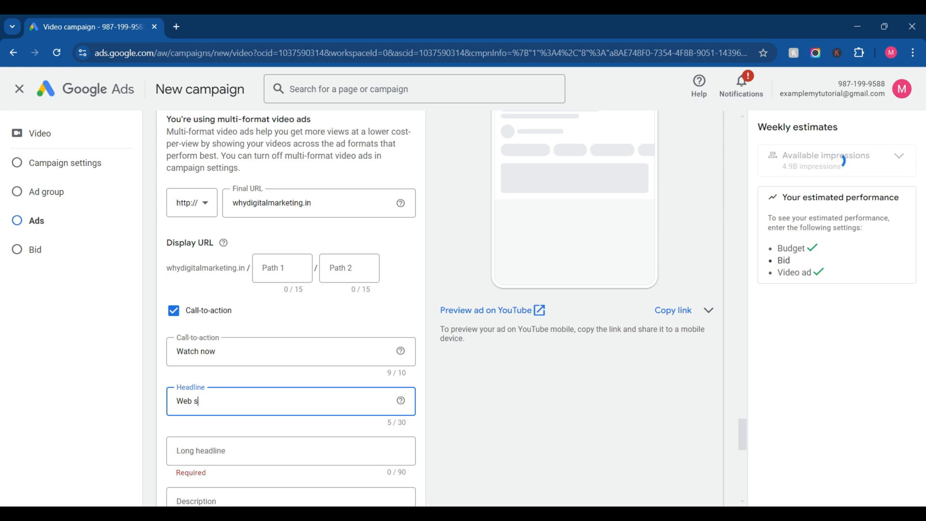
type("tory creation")
Step: Set the video ad's long headline to "learn how to create webstory"
scroll(439, 308, "down", 3)
left_click(177, 308)
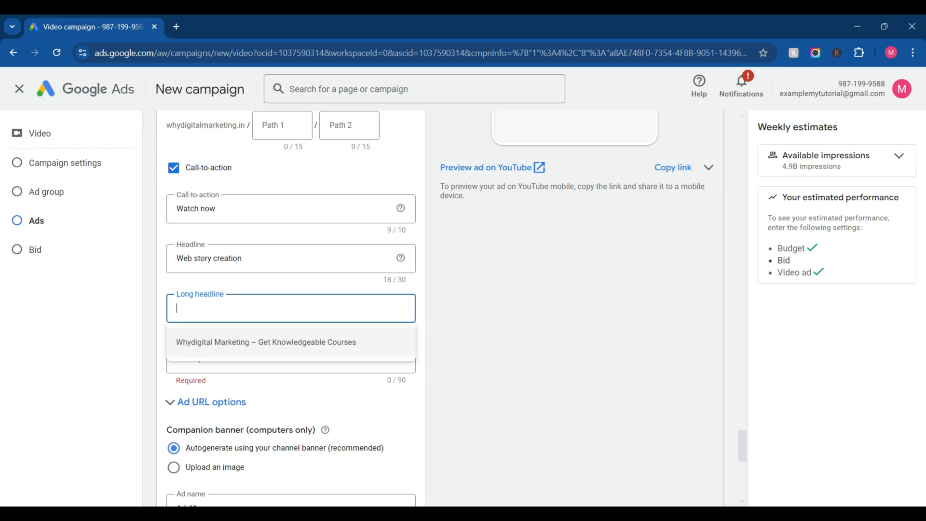
type("lea")
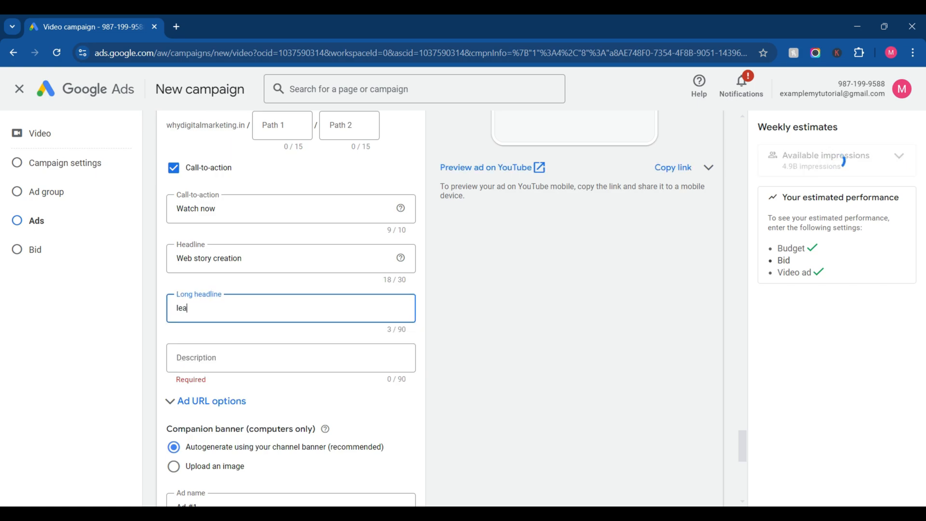
type("rn how to create webstory.")
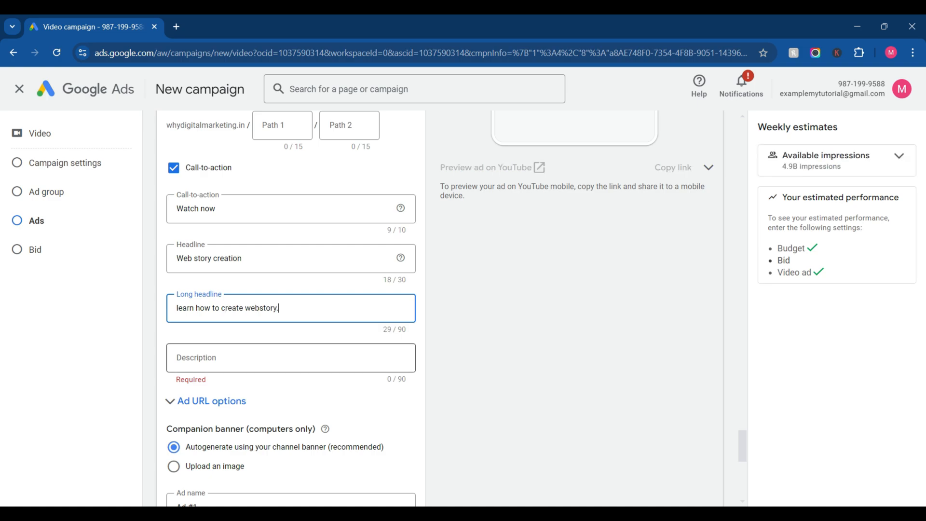
Step: Set the video ad's description to "learn how 2024 website 2024."
left_click(291, 357)
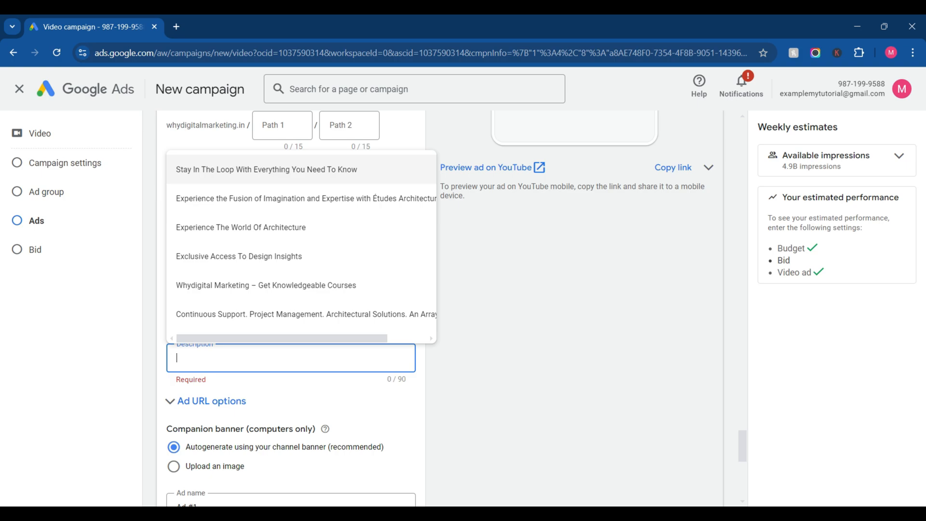
type("learn")
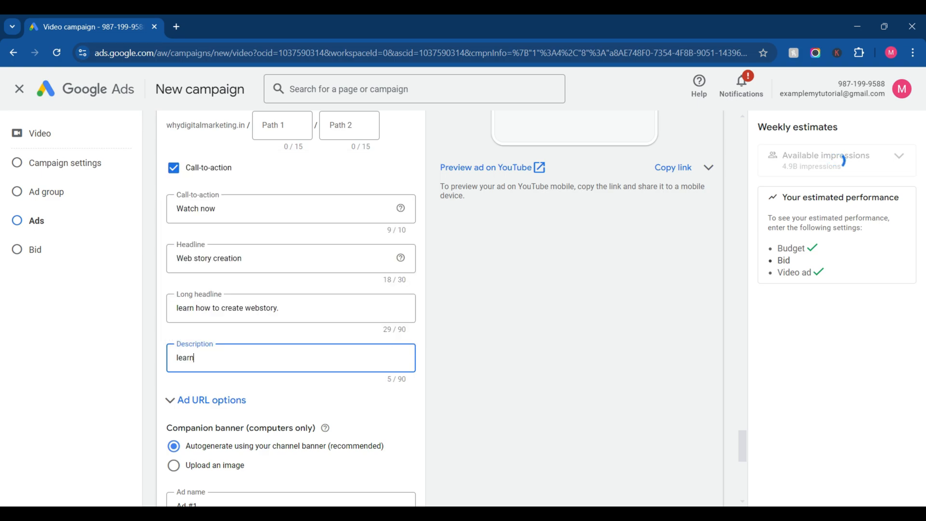
type(" how 2024 website 20")
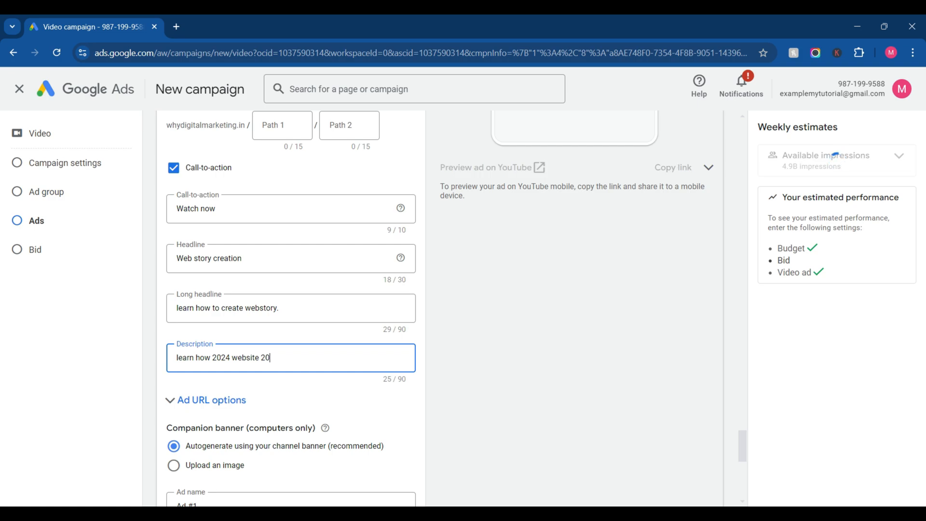
type("24")
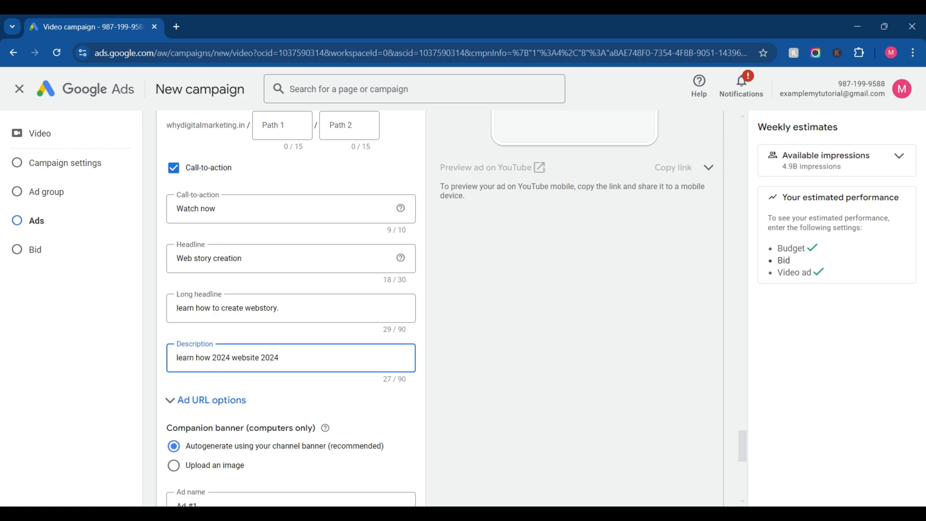
type(".")
Step: Review the completed video ad's details, its YouTube mobile preview and the available preview formats
scroll(439, 308, "up", 2)
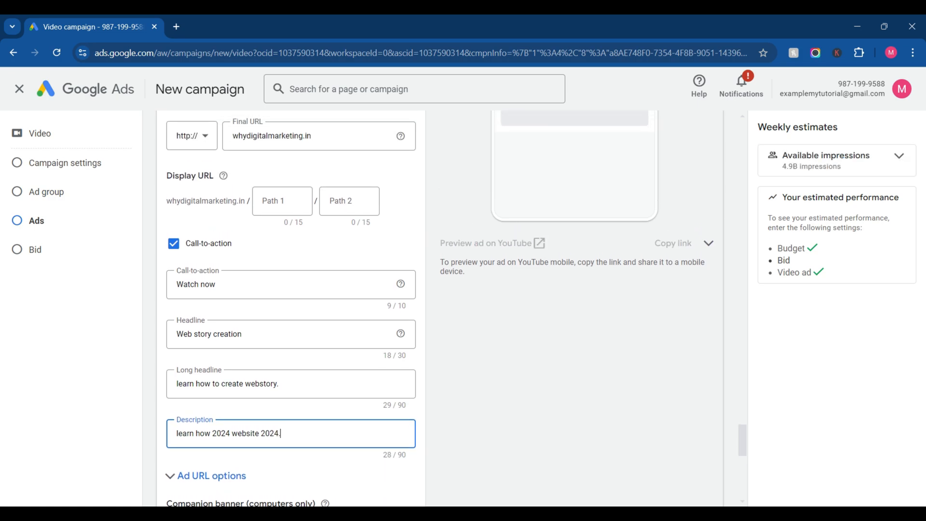
scroll(438, 309, "up", 1)
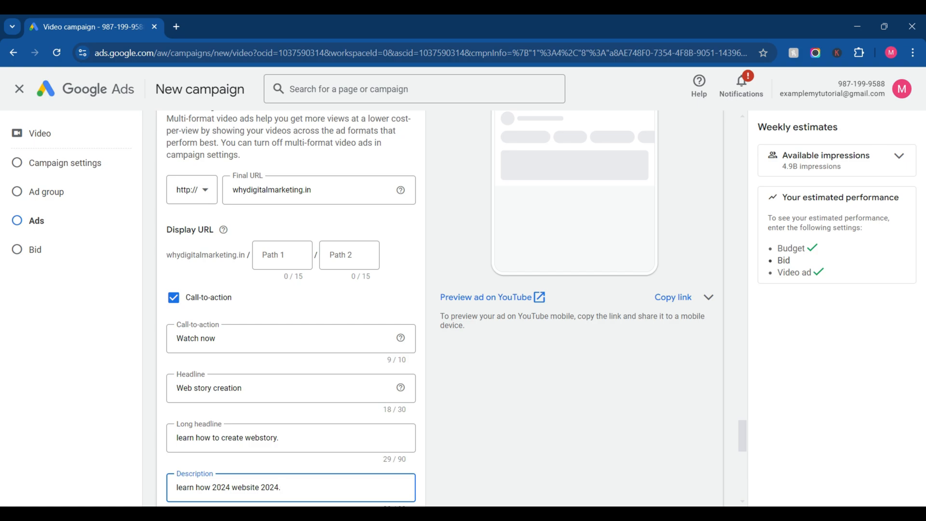
scroll(439, 309, "up", 5)
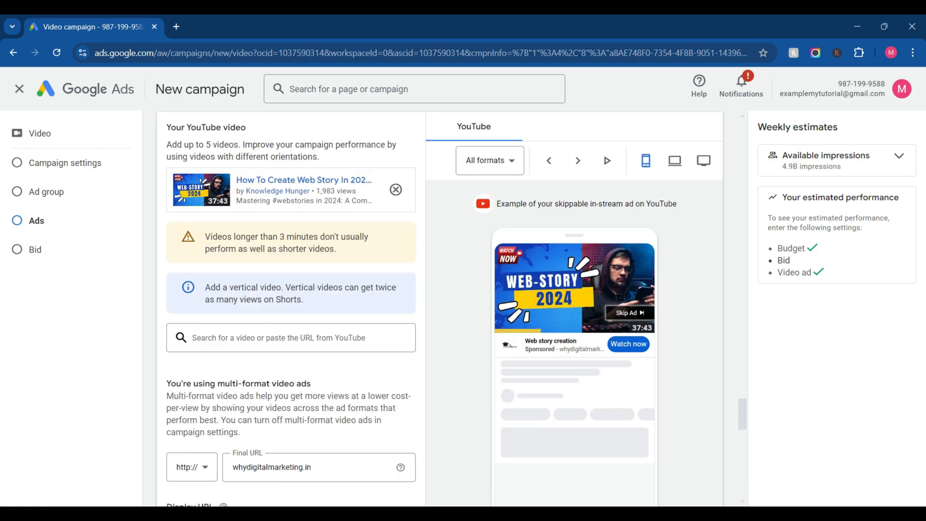
scroll(439, 309, "up", 2)
scroll(439, 309, "down", 3)
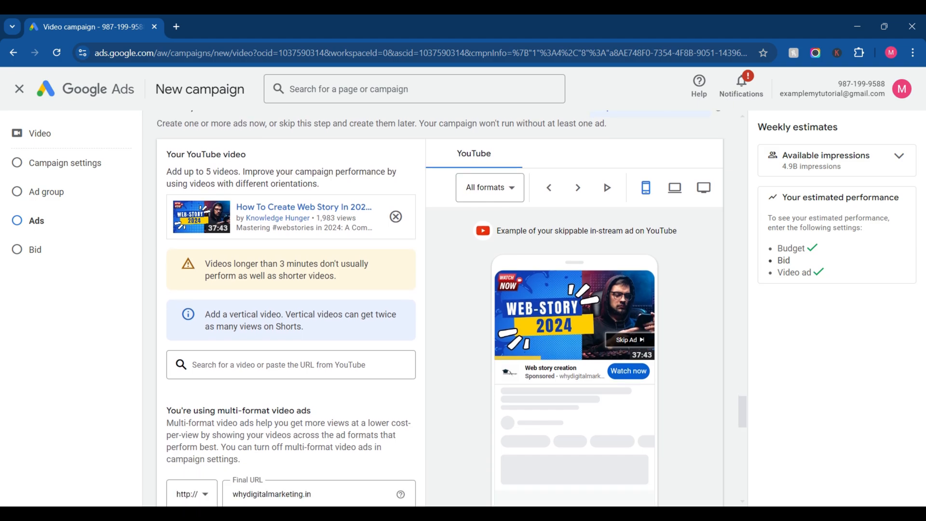
scroll(440, 308, "up", 2)
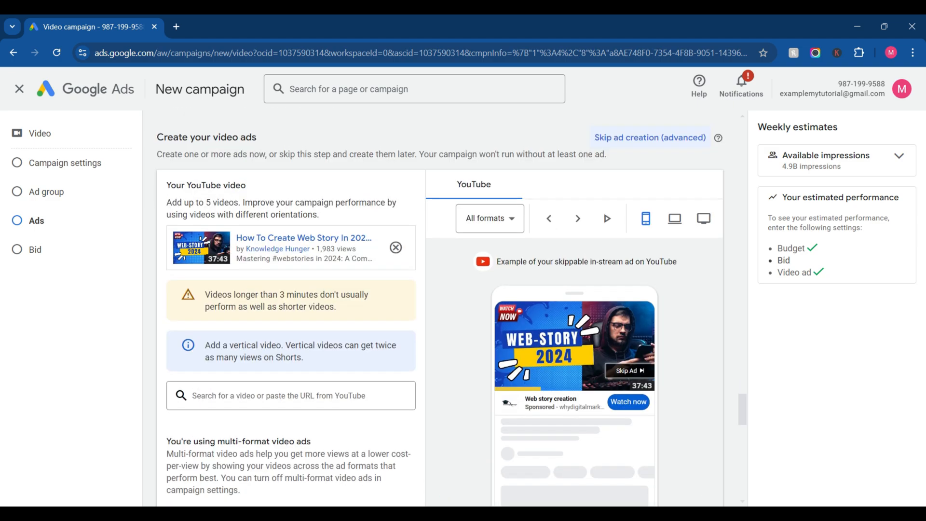
scroll(440, 308, "down", 3)
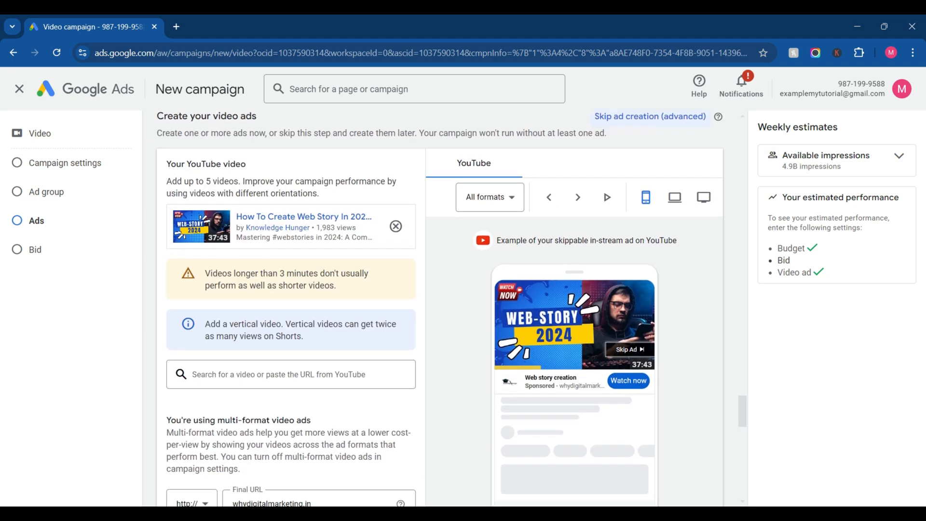
scroll(439, 308, "up", 2)
left_click(490, 197)
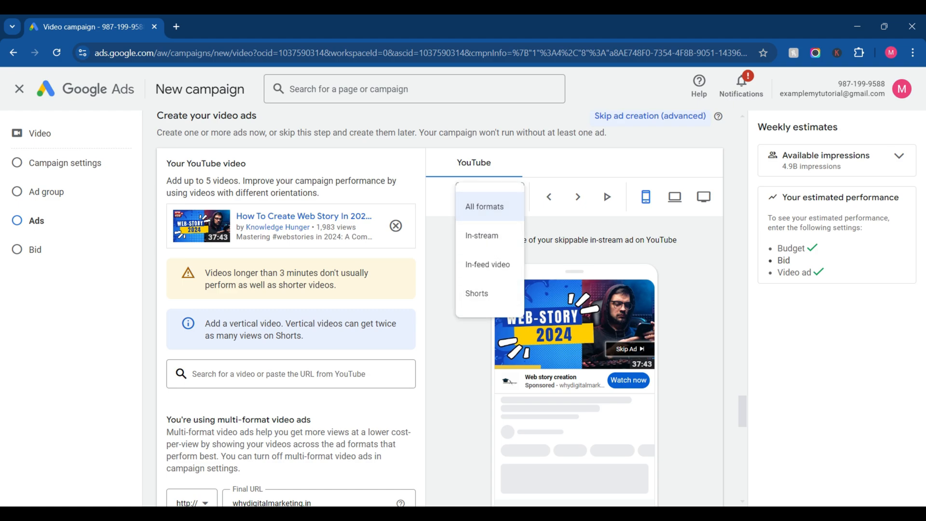
Step: Set the ad group's target CPV bid to ₹1.00
scroll(439, 309, "down", 10)
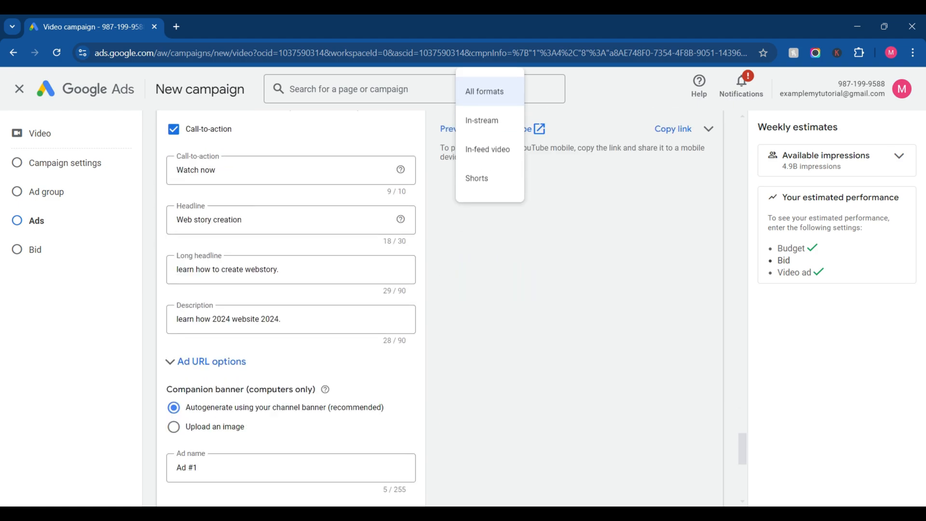
scroll(439, 309, "down", 5)
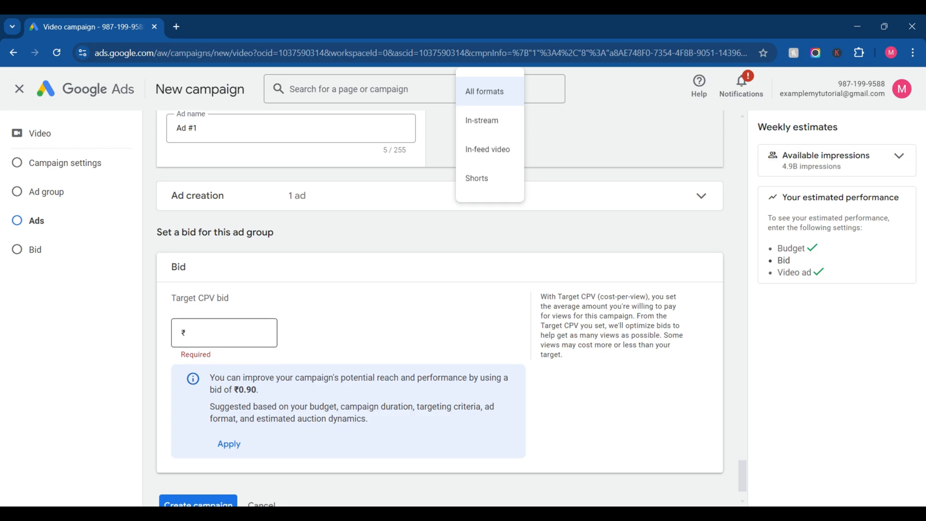
left_click(225, 333)
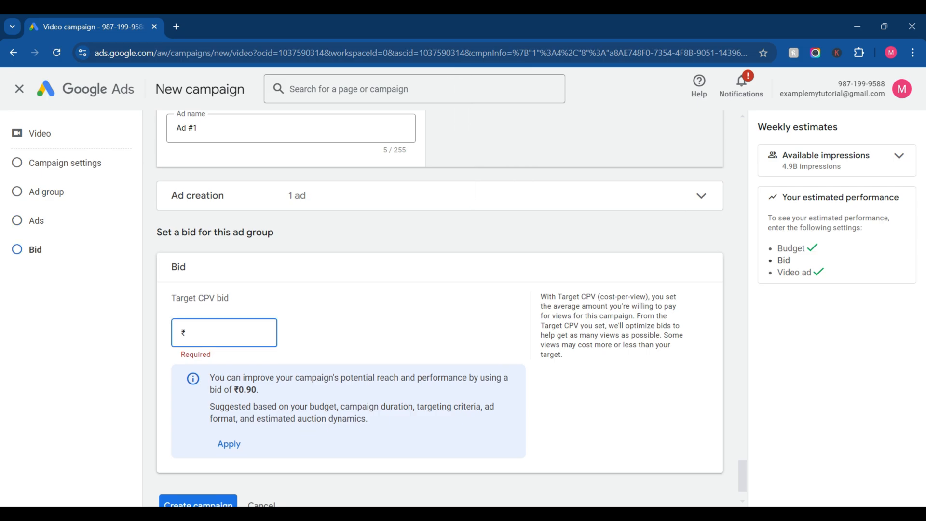
type("1")
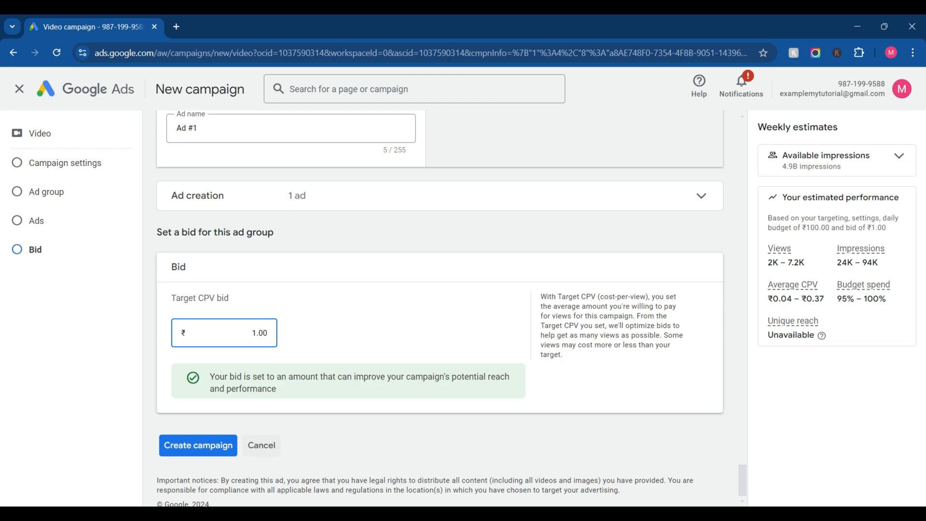
Step: Create the video campaign and continue to its overview
left_click(198, 446)
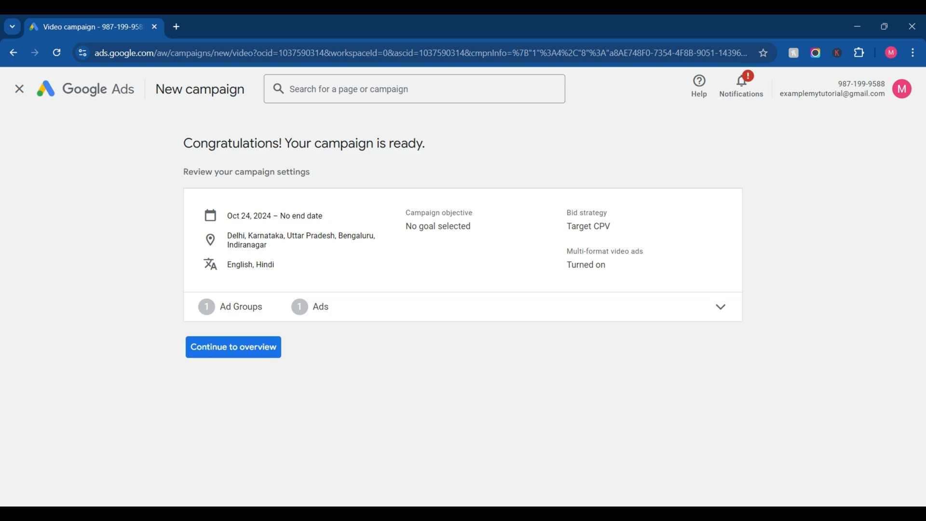
left_click(233, 346)
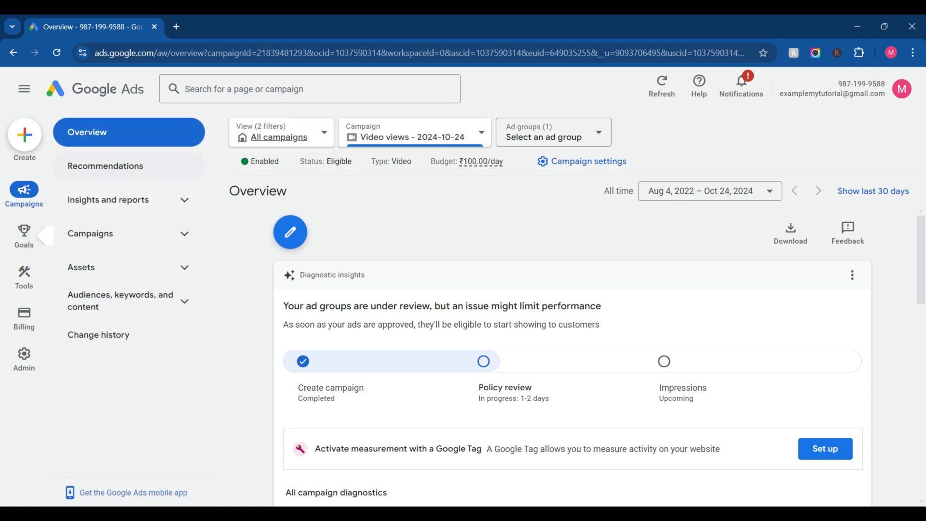
left_click(24, 134)
left_click(40, 140)
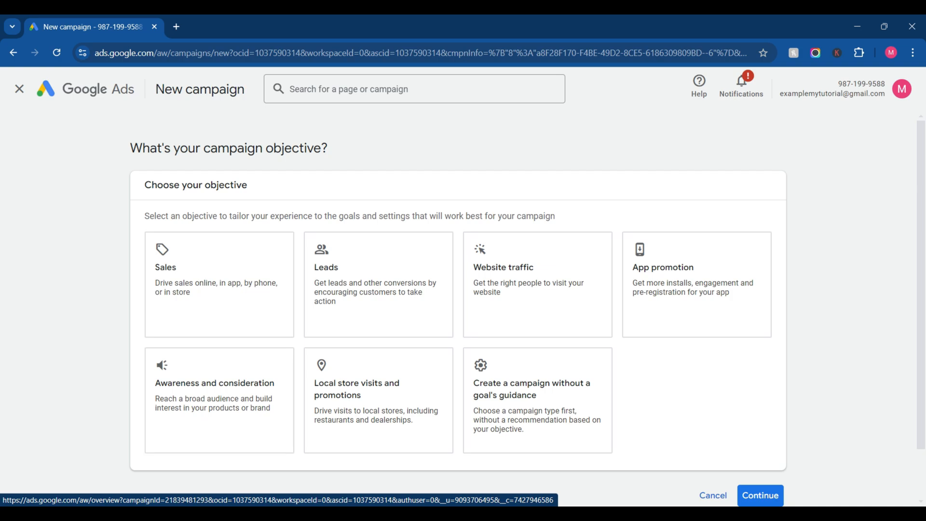
left_click(19, 89)
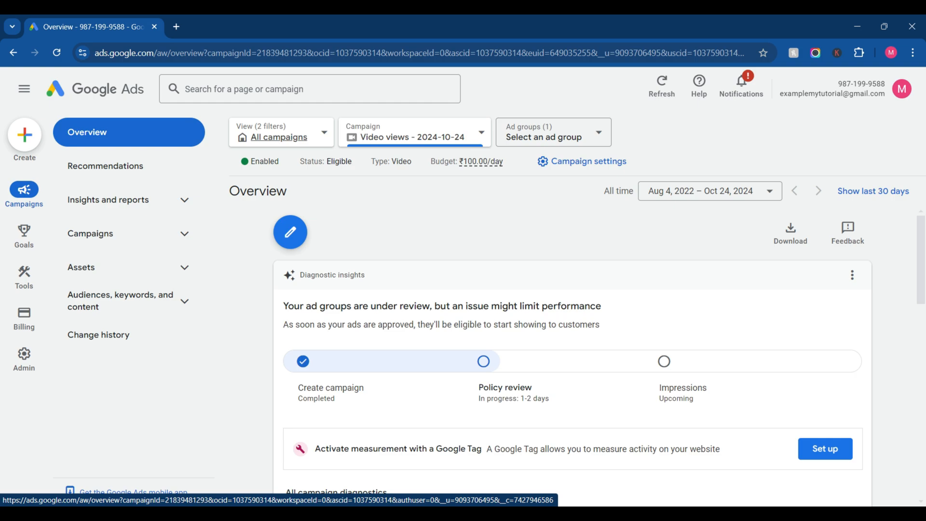
Step: Open the recommendations for the new video views campaign
left_click(105, 166)
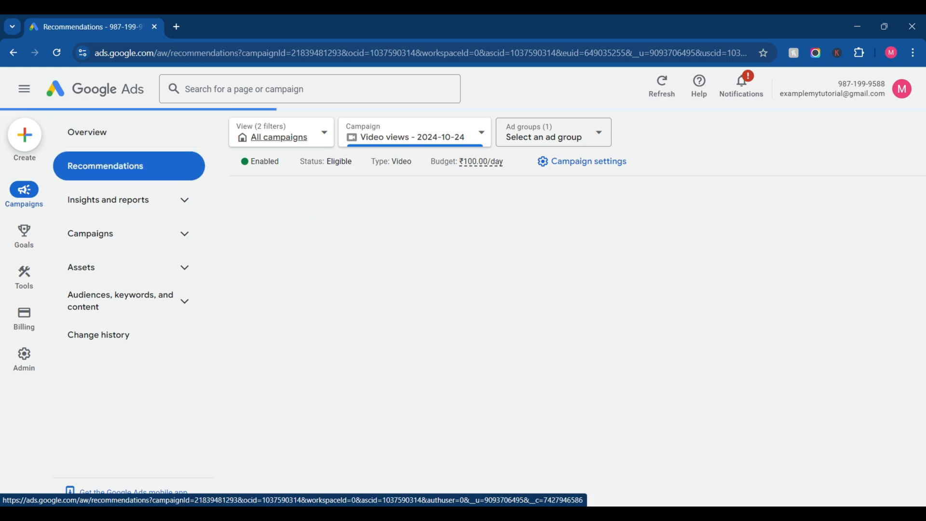